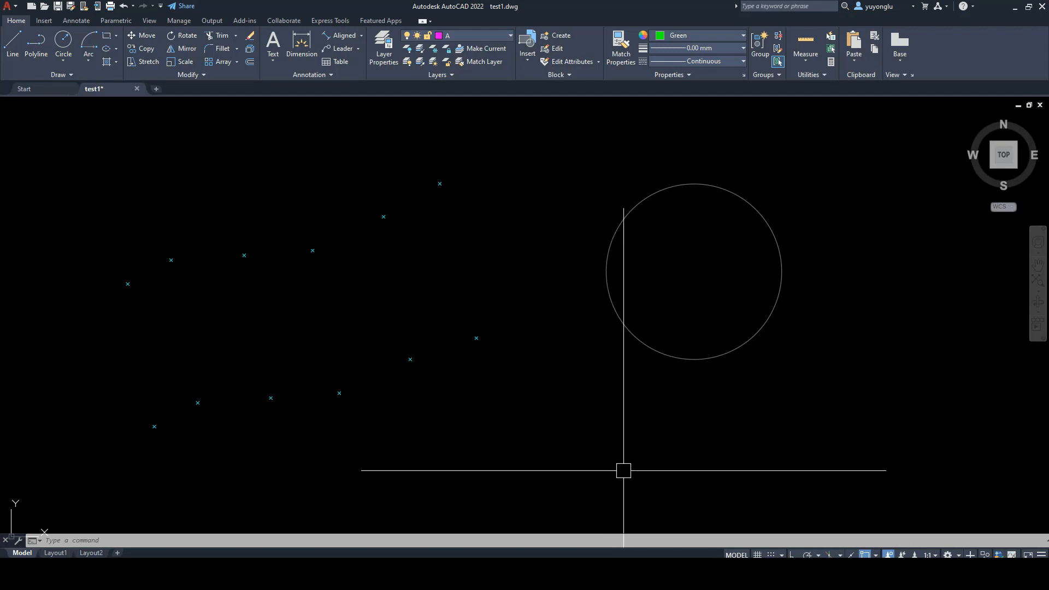
{"action": "left_click", "coordinate": [86, 64]}
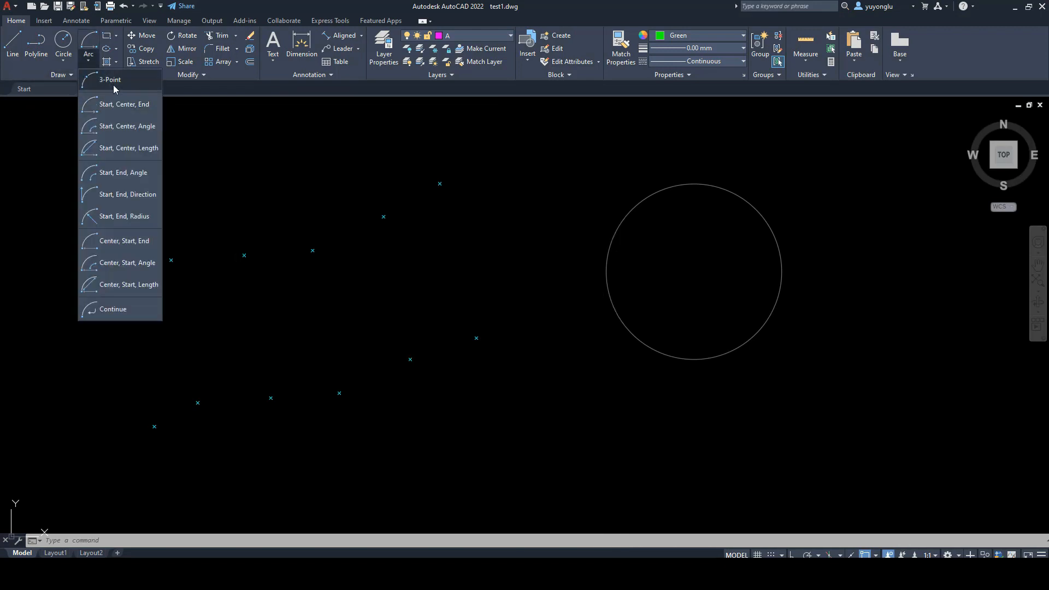
{"action": "left_click", "coordinate": [95, 78]}
{"action": "key", "text": "Escape"}
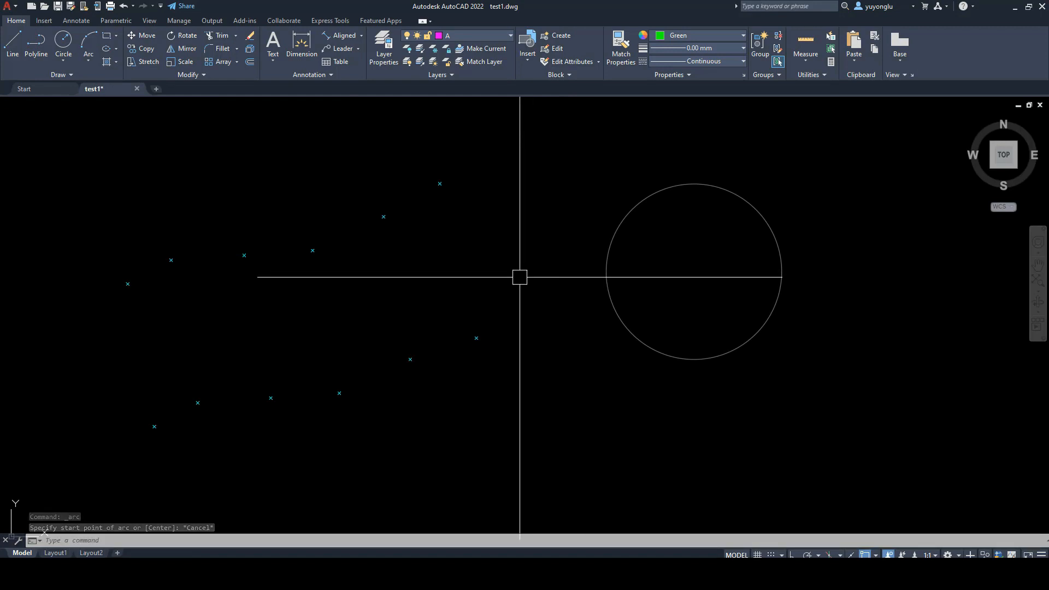
Step: Draw a three-point arc through the first, second and third points of the upper row, starting at its west end
{"action": "type", "text": "arc"}
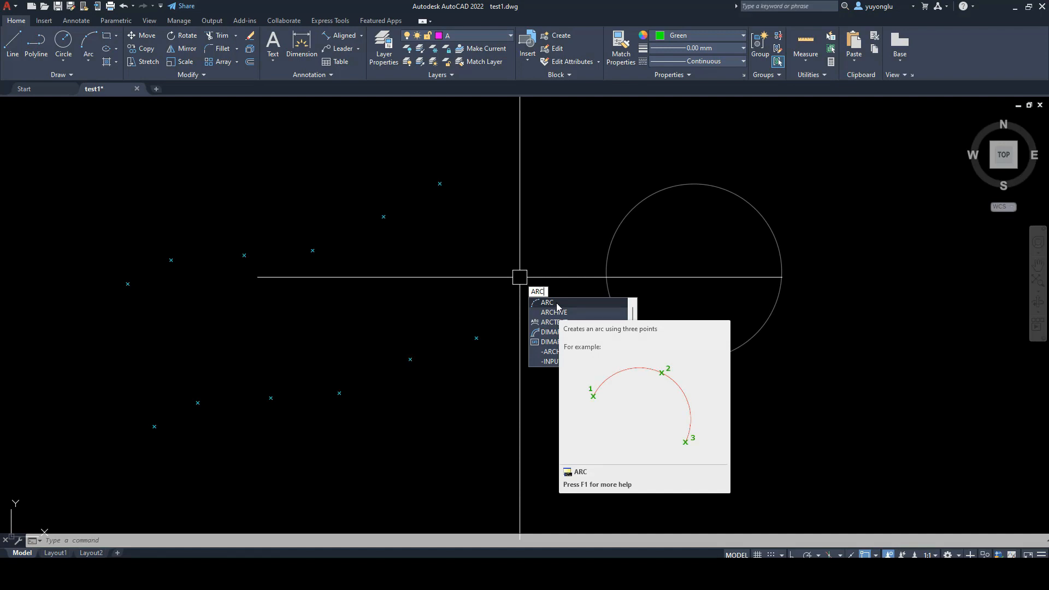
{"action": "left_click", "coordinate": [558, 306]}
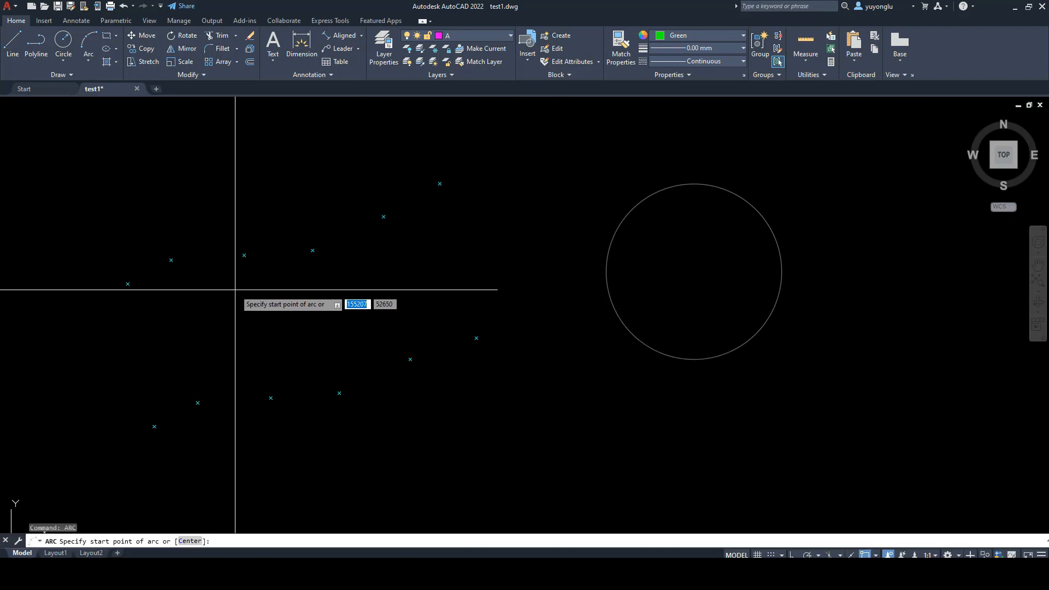
{"action": "middle_click_drag", "start_coordinate": [183, 298], "coordinate": [364, 326]}
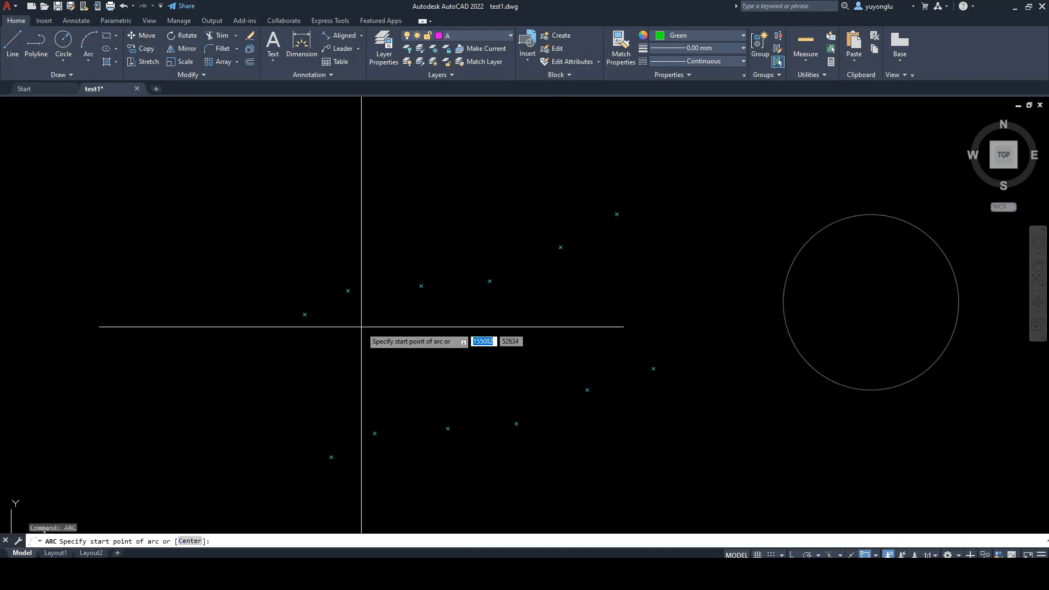
{"action": "scroll", "coordinate": [304, 314], "scroll_direction": "up", "scroll_amount": 4}
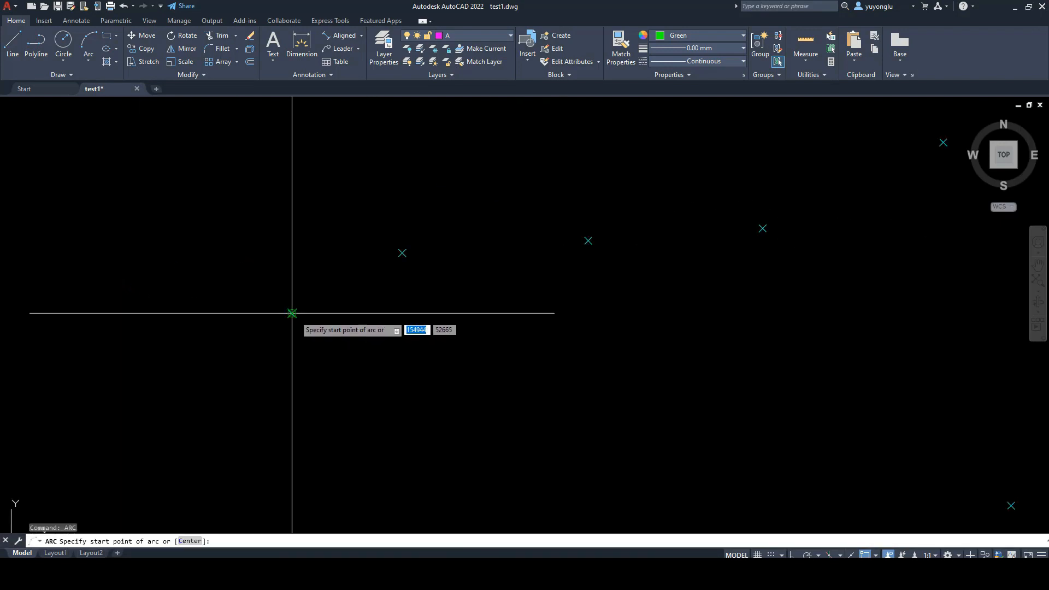
{"action": "left_click", "coordinate": [292, 313]}
{"action": "left_click", "coordinate": [403, 253]}
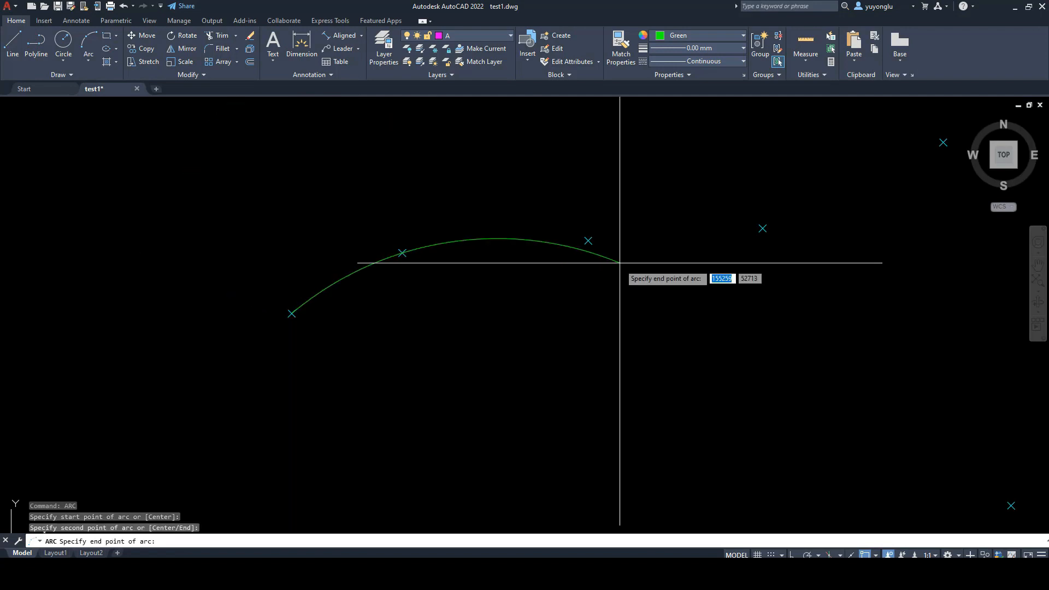
{"action": "left_click", "coordinate": [588, 241]}
Step: Draw a second three-point arc from the end of the first arc through the fourth and fifth points of the upper row
{"action": "middle_click_drag", "start_coordinate": [569, 323], "coordinate": [389, 335]}
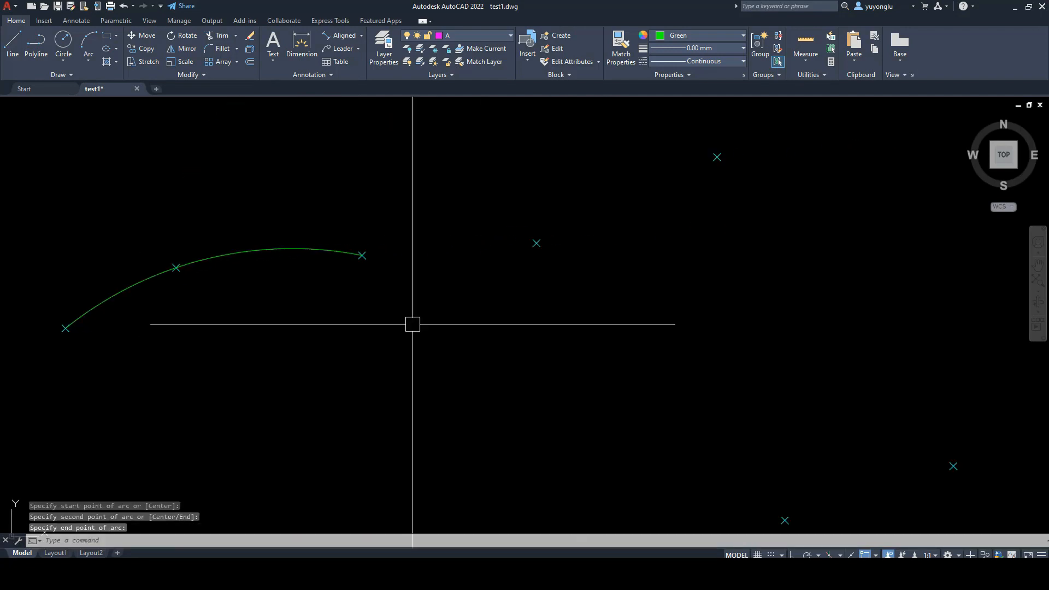
{"action": "scroll", "coordinate": [452, 333], "scroll_direction": "down", "scroll_amount": 2}
{"action": "middle_click_drag", "start_coordinate": [453, 334], "coordinate": [372, 343]}
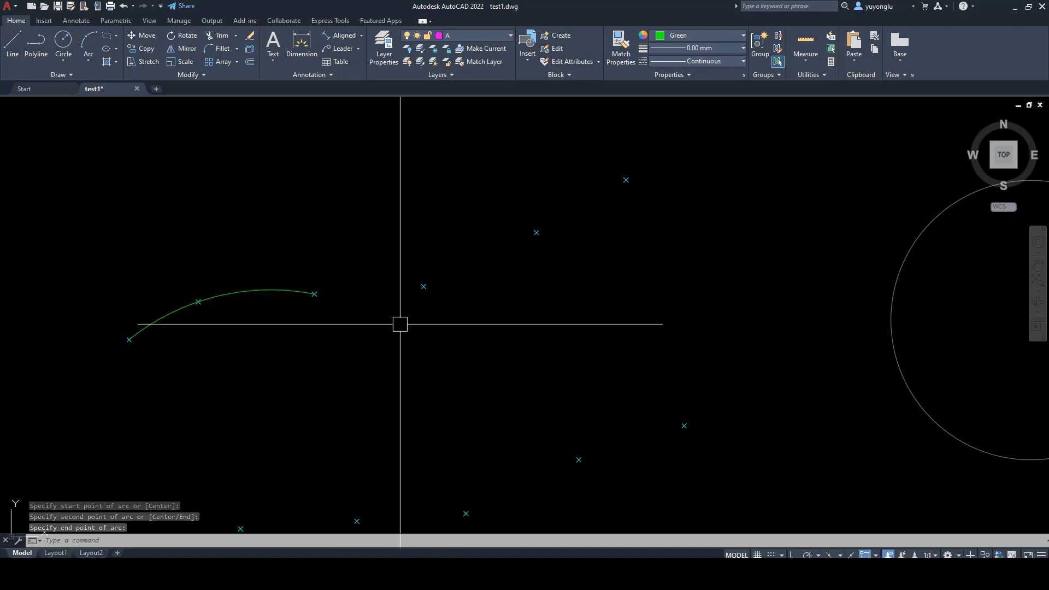
{"action": "key", "text": "Return"}
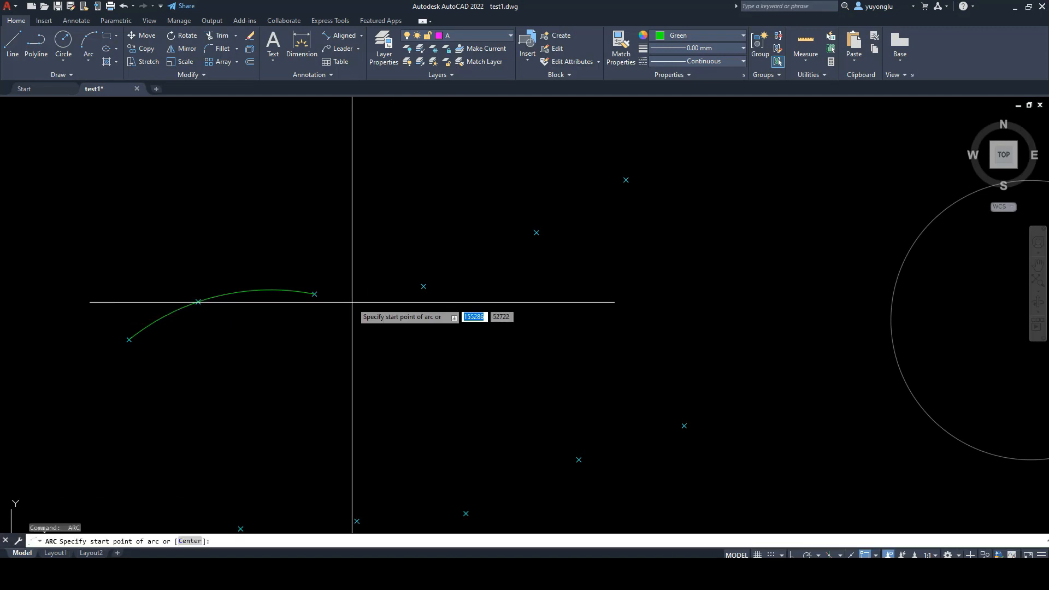
{"action": "scroll", "coordinate": [337, 297], "scroll_direction": "up", "scroll_amount": 4}
{"action": "left_click", "coordinate": [283, 295]}
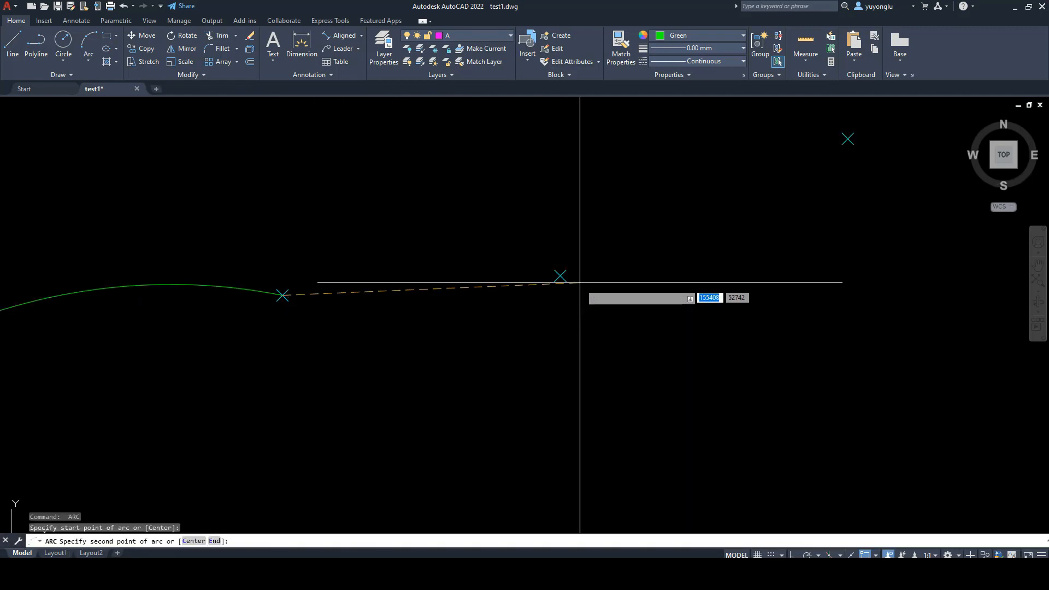
{"action": "left_click", "coordinate": [561, 276]}
{"action": "middle_click_drag", "start_coordinate": [643, 340], "coordinate": [550, 420]}
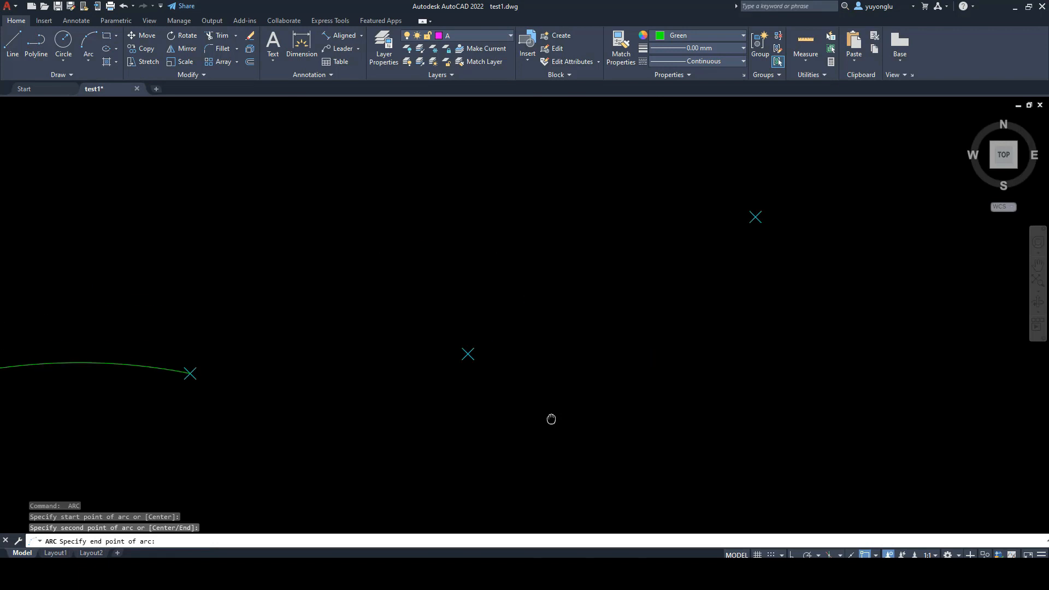
{"action": "left_click", "coordinate": [756, 218]}
{"action": "scroll", "coordinate": [615, 281], "scroll_direction": "down", "scroll_amount": 2}
{"action": "middle_click_drag", "start_coordinate": [675, 307], "coordinate": [595, 314]}
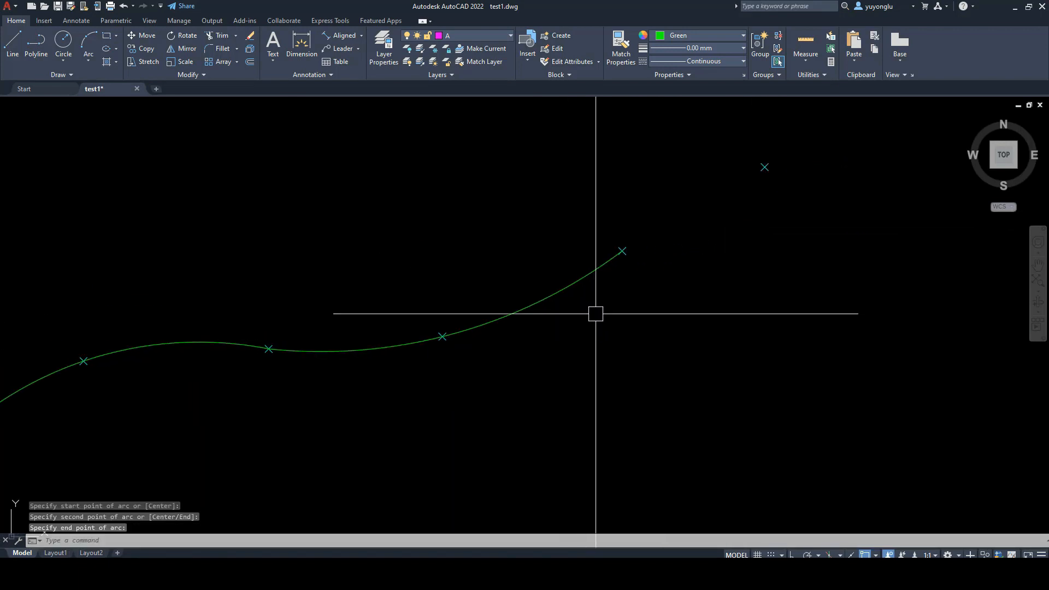
{"action": "middle_click_drag", "start_coordinate": [699, 238], "coordinate": [588, 266]}
{"action": "scroll", "coordinate": [544, 289], "scroll_direction": "down", "scroll_amount": 4}
{"action": "scroll", "coordinate": [551, 283], "scroll_direction": "up", "scroll_amount": 2}
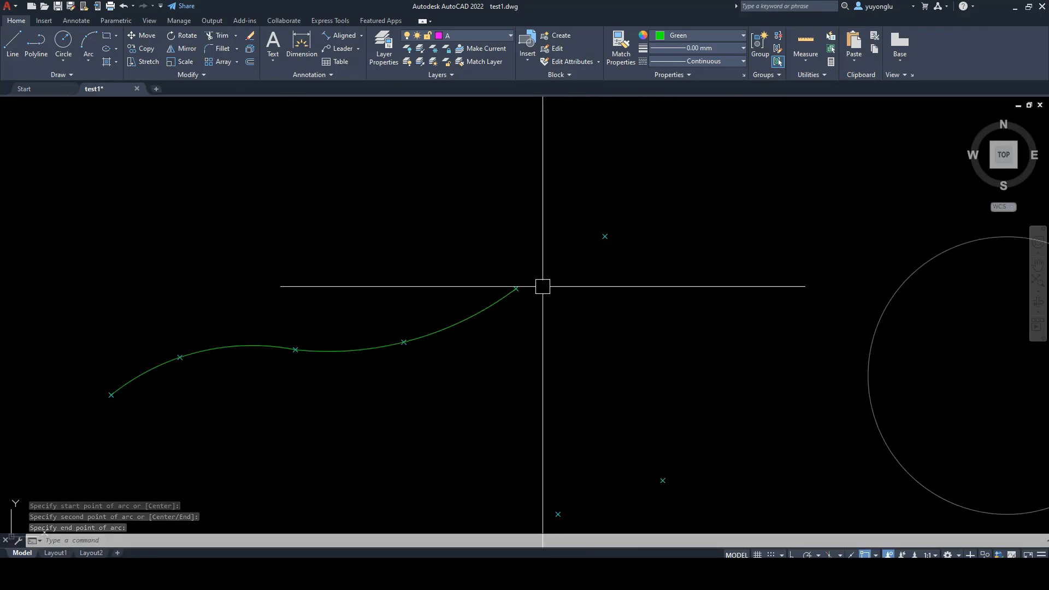
{"action": "middle_click_drag", "start_coordinate": [599, 281], "coordinate": [576, 285]}
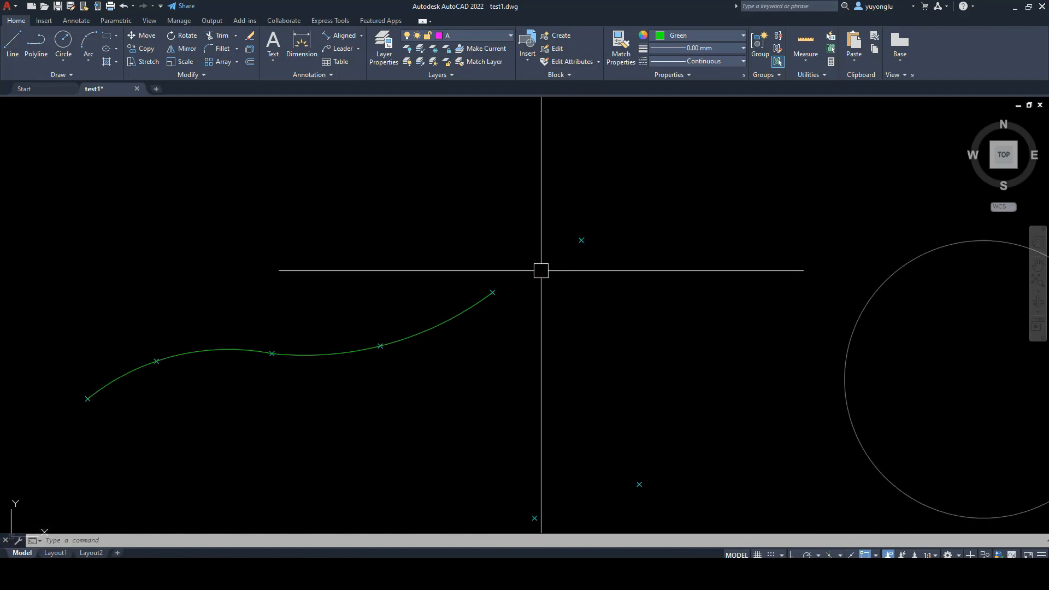
{"action": "scroll", "coordinate": [580, 280], "scroll_direction": "down", "scroll_amount": 4}
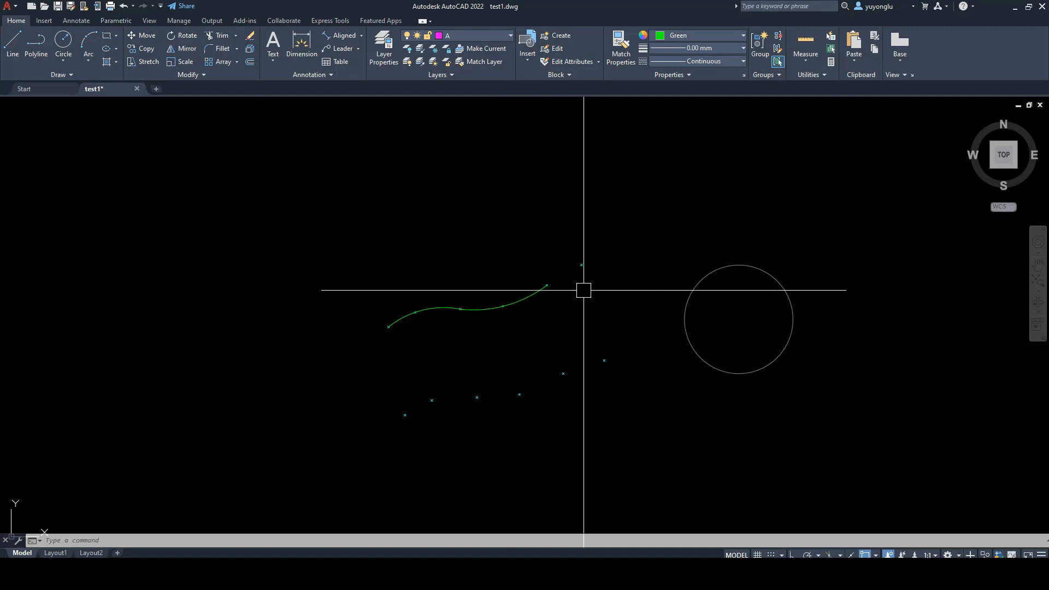
{"action": "scroll", "coordinate": [569, 281], "scroll_direction": "up", "scroll_amount": 2}
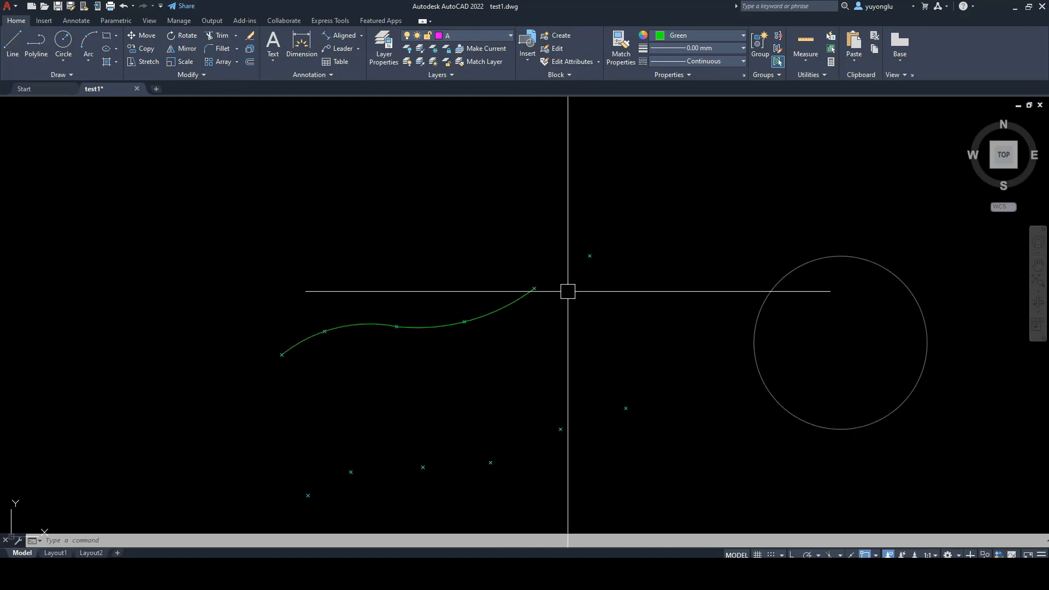
{"action": "scroll", "coordinate": [567, 284], "scroll_direction": "up", "scroll_amount": 2}
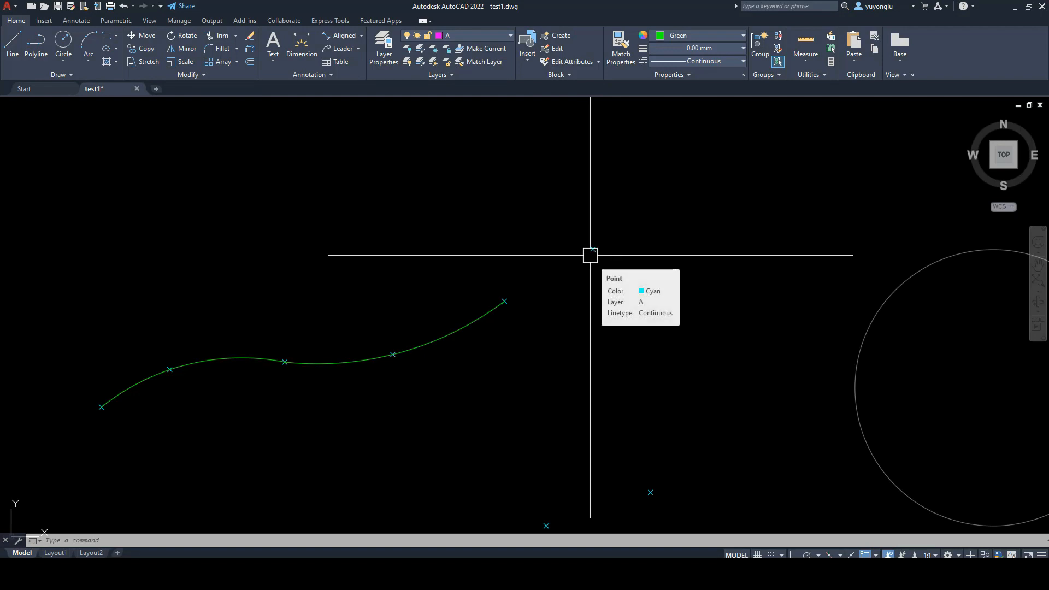
{"action": "scroll", "coordinate": [598, 274], "scroll_direction": "down", "scroll_amount": 2}
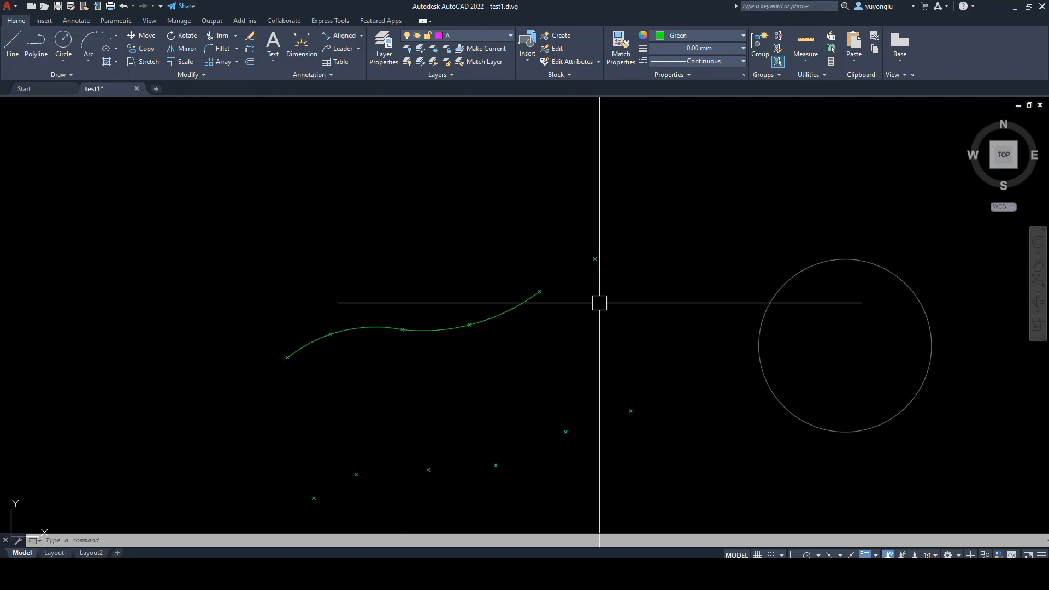
{"action": "middle_click_drag", "start_coordinate": [600, 307], "coordinate": [594, 283]}
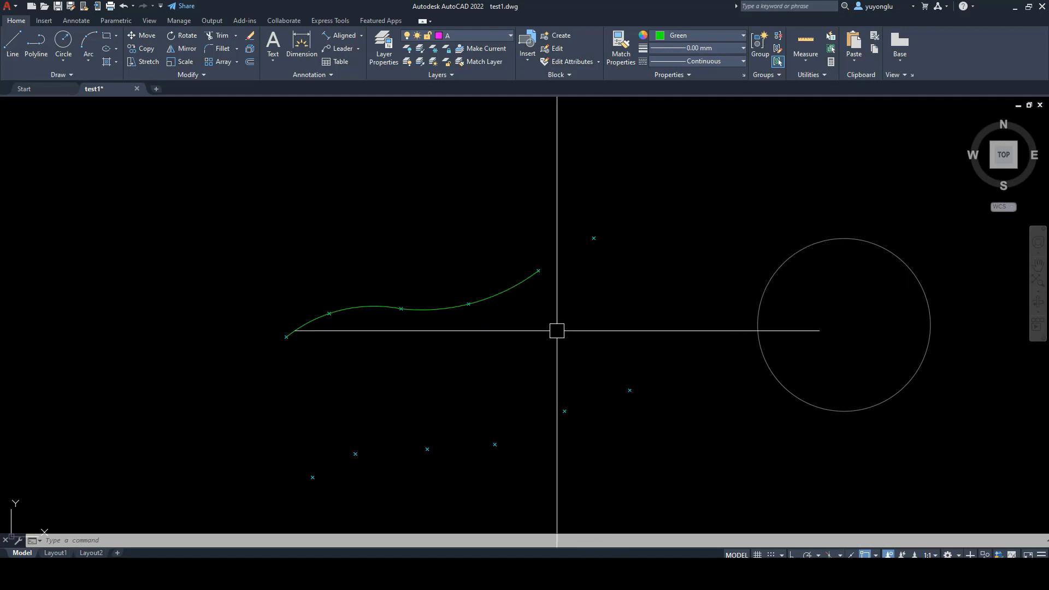
{"action": "middle_click_drag", "start_coordinate": [556, 331], "coordinate": [575, 282]}
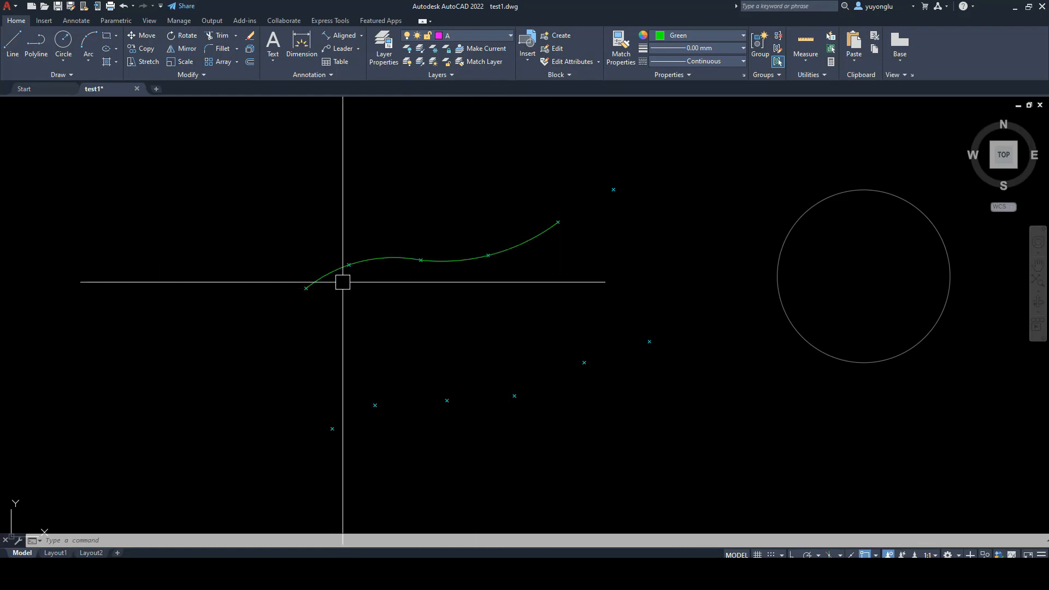
Step: Examine the two upper arcs by selecting each one separately, checking their extents and the junction where they meet
{"action": "left_click", "coordinate": [375, 261]}
{"action": "scroll", "coordinate": [373, 278], "scroll_direction": "up", "scroll_amount": 3}
{"action": "middle_click_drag", "start_coordinate": [367, 280], "coordinate": [383, 295]}
{"action": "key", "text": "Escape"}
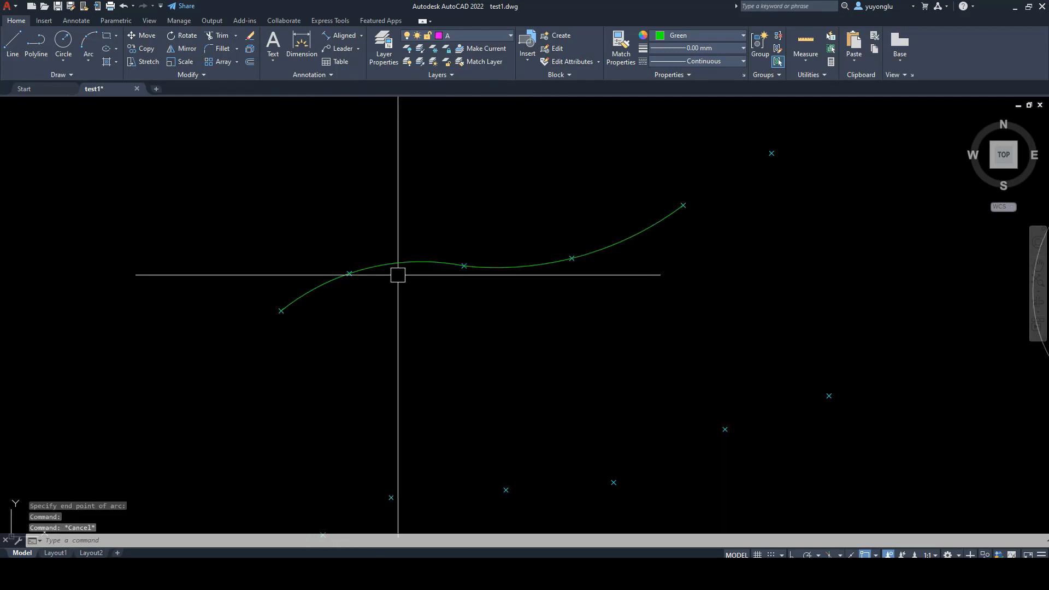
{"action": "scroll", "coordinate": [365, 280], "scroll_direction": "up", "scroll_amount": 2}
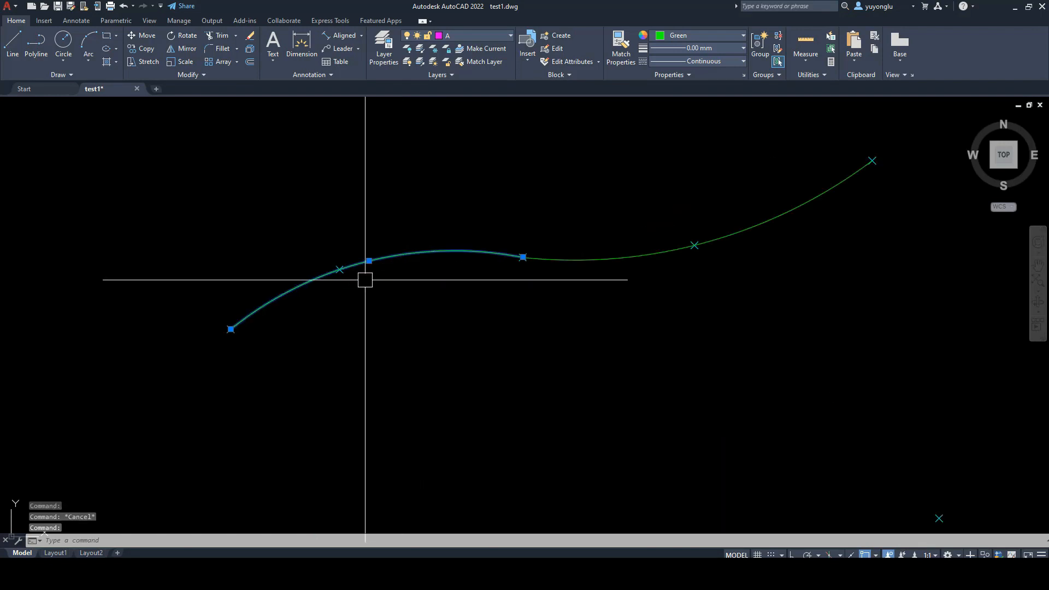
{"action": "key", "text": "Escape"}
{"action": "middle_click_drag", "start_coordinate": [443, 290], "coordinate": [375, 297]}
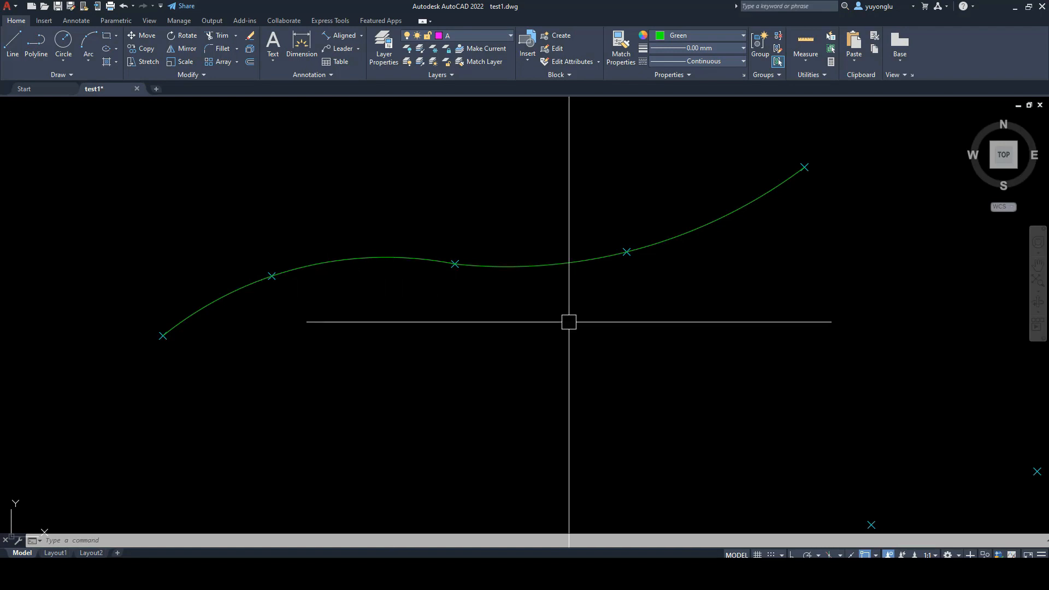
{"action": "middle_click_drag", "start_coordinate": [568, 321], "coordinate": [552, 330]}
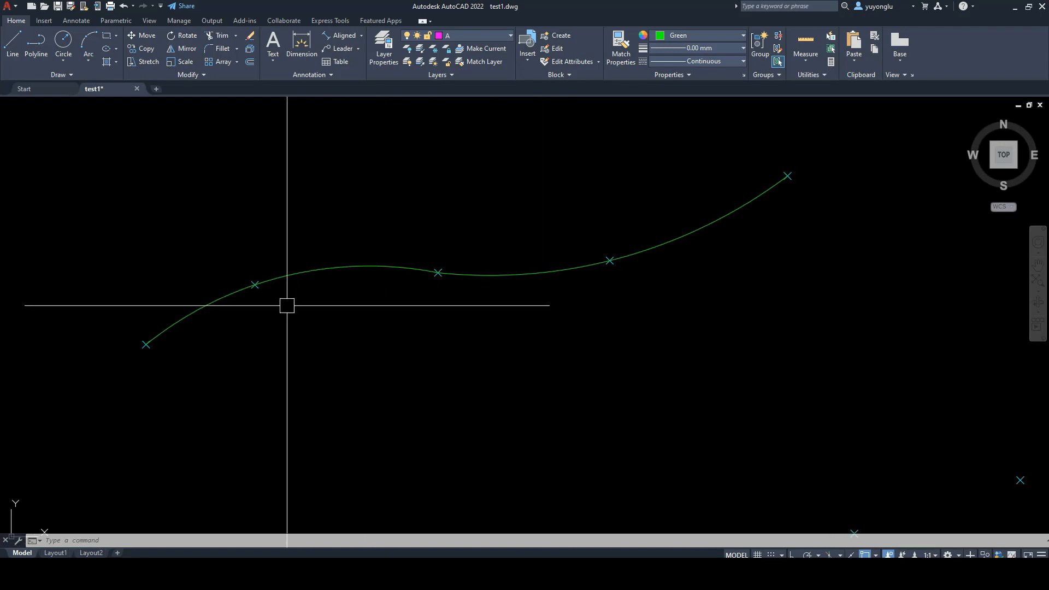
{"action": "left_click", "coordinate": [297, 277]}
{"action": "scroll", "coordinate": [295, 281], "scroll_direction": "up", "scroll_amount": 2}
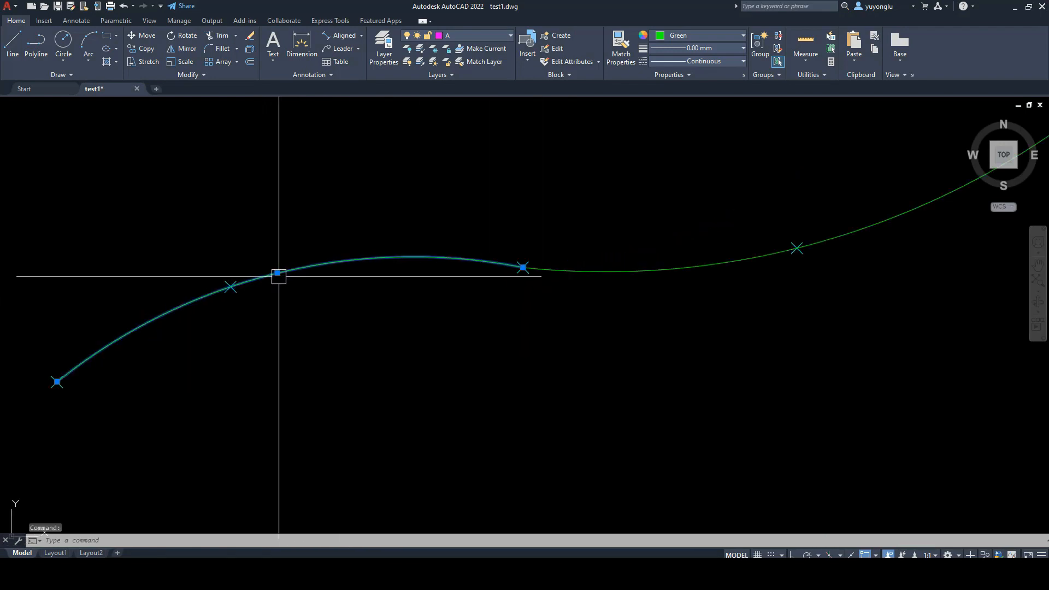
{"action": "key", "text": "Escape"}
{"action": "middle_click_drag", "start_coordinate": [501, 318], "coordinate": [482, 309]}
{"action": "left_click", "coordinate": [469, 281]}
{"action": "scroll", "coordinate": [508, 301], "scroll_direction": "down", "scroll_amount": 2}
{"action": "scroll", "coordinate": [579, 286], "scroll_direction": "up", "scroll_amount": 2}
{"action": "key", "text": "Escape"}
{"action": "scroll", "coordinate": [483, 310], "scroll_direction": "down", "scroll_amount": 2}
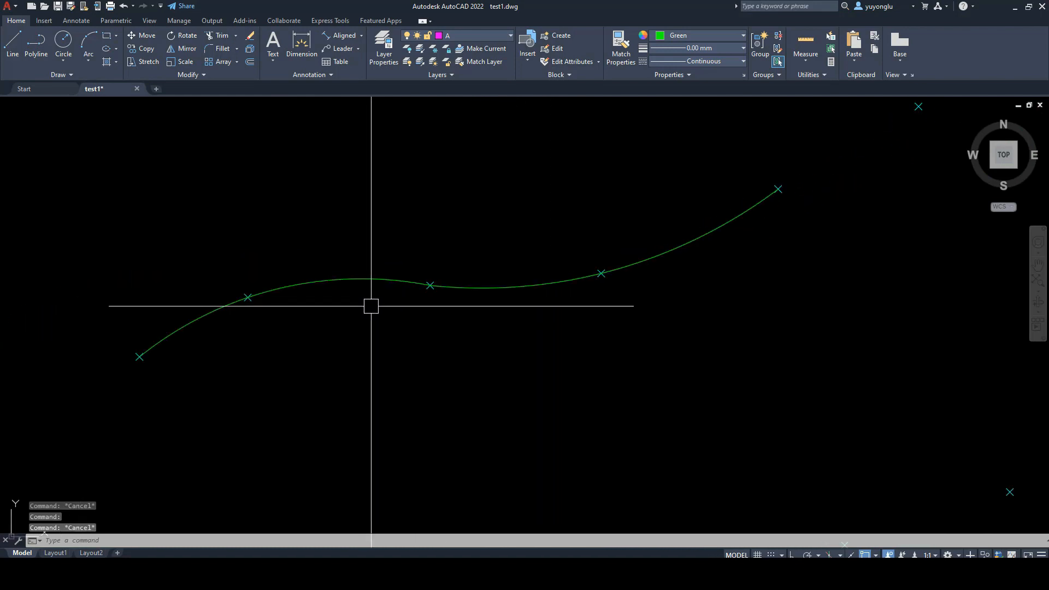
{"action": "left_click", "coordinate": [370, 282]}
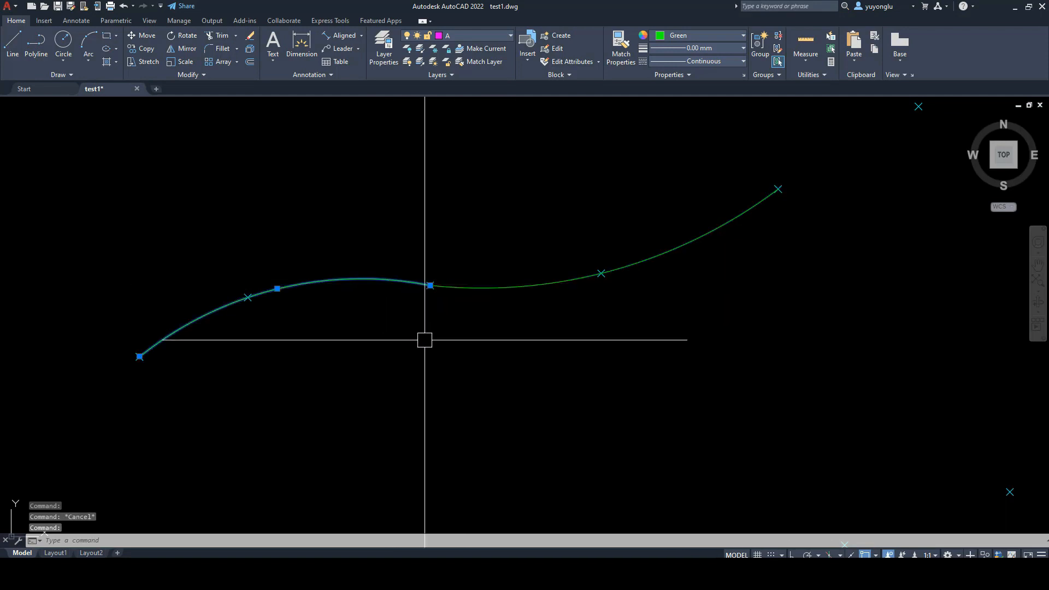
{"action": "key", "text": "Escape"}
{"action": "left_click", "coordinate": [523, 287]}
{"action": "scroll", "coordinate": [555, 355], "scroll_direction": "down", "scroll_amount": 4}
{"action": "key", "text": "Escape"}
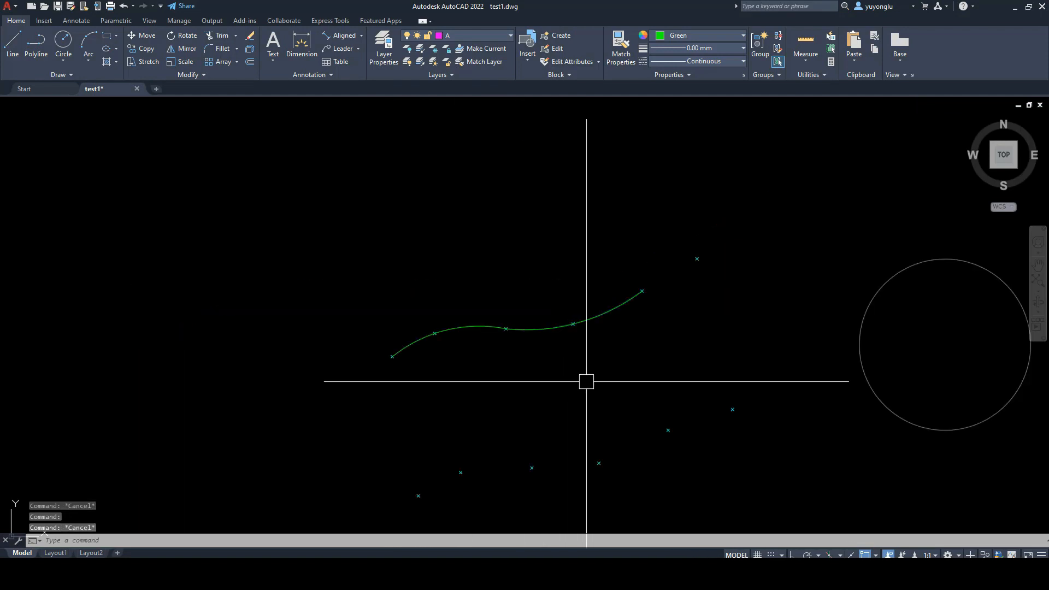
Step: Draw a three-point arc through the first, second and third points of the lower row, starting at its west end
{"action": "middle_click_drag", "start_coordinate": [654, 432], "coordinate": [565, 363]}
{"action": "middle_click_drag", "start_coordinate": [534, 412], "coordinate": [537, 372]}
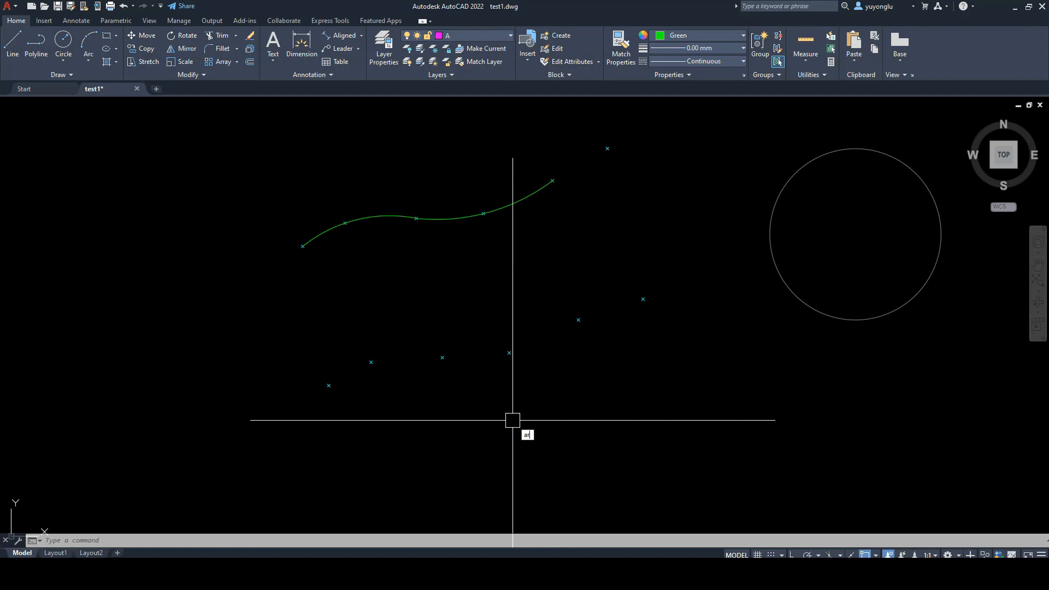
{"action": "type", "text": "c"}
{"action": "left_click", "coordinate": [545, 449]}
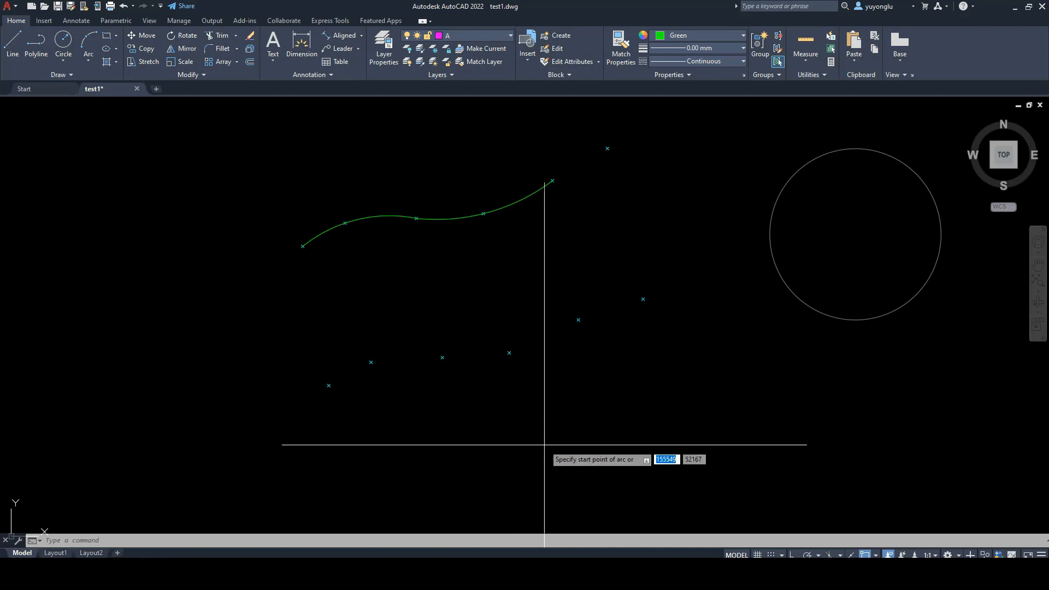
{"action": "scroll", "coordinate": [328, 390], "scroll_direction": "up", "scroll_amount": 6}
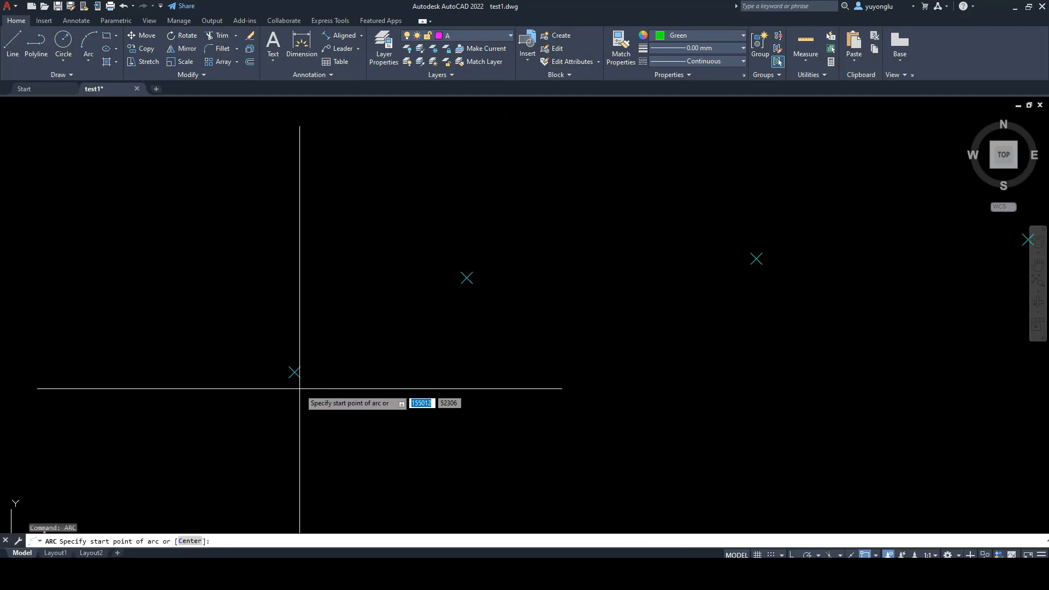
{"action": "left_click", "coordinate": [295, 372]}
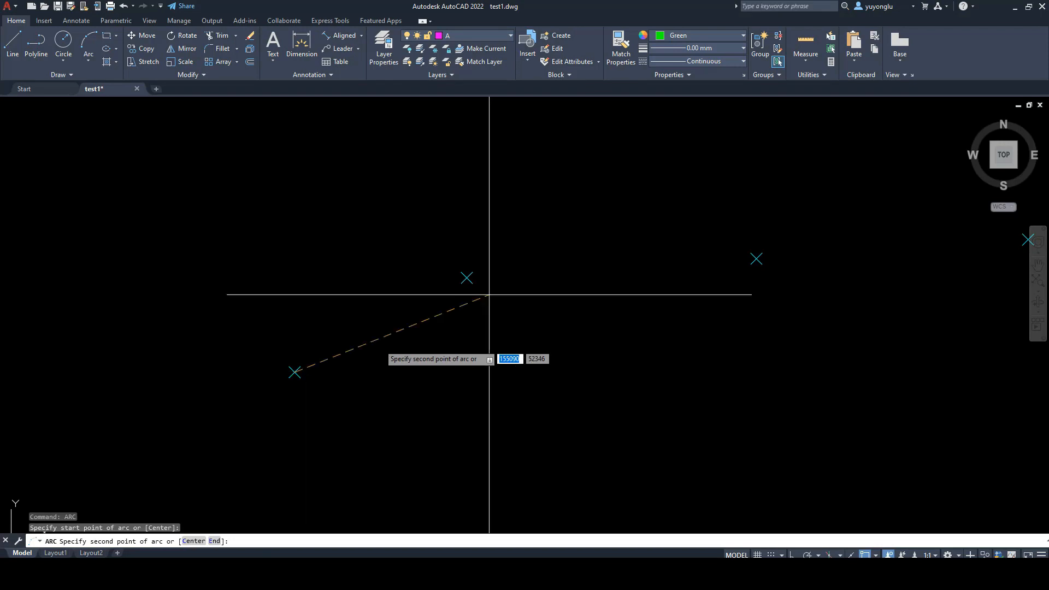
{"action": "left_click", "coordinate": [466, 278]}
{"action": "left_click", "coordinate": [756, 259]}
{"action": "scroll", "coordinate": [471, 363], "scroll_direction": "down", "scroll_amount": 6}
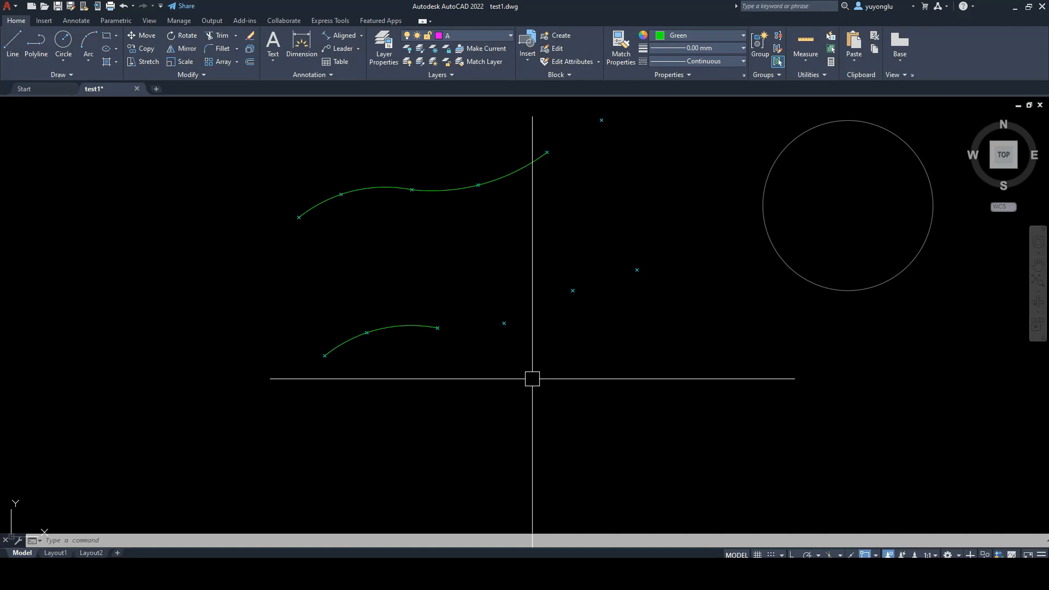
Step: Draw a tangent continuation arc from the end of the lower three-point arc to the fourth point of the lower row
{"action": "key", "text": "Return"}
{"action": "key", "text": "Return"}
{"action": "scroll", "coordinate": [499, 326], "scroll_direction": "up", "scroll_amount": 6}
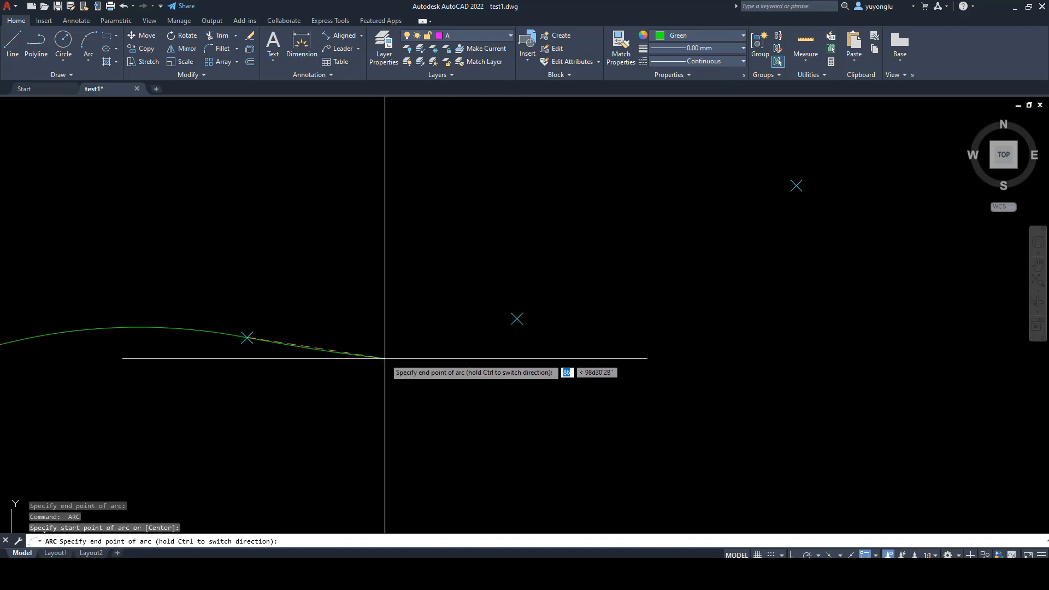
{"action": "left_click", "coordinate": [517, 318]}
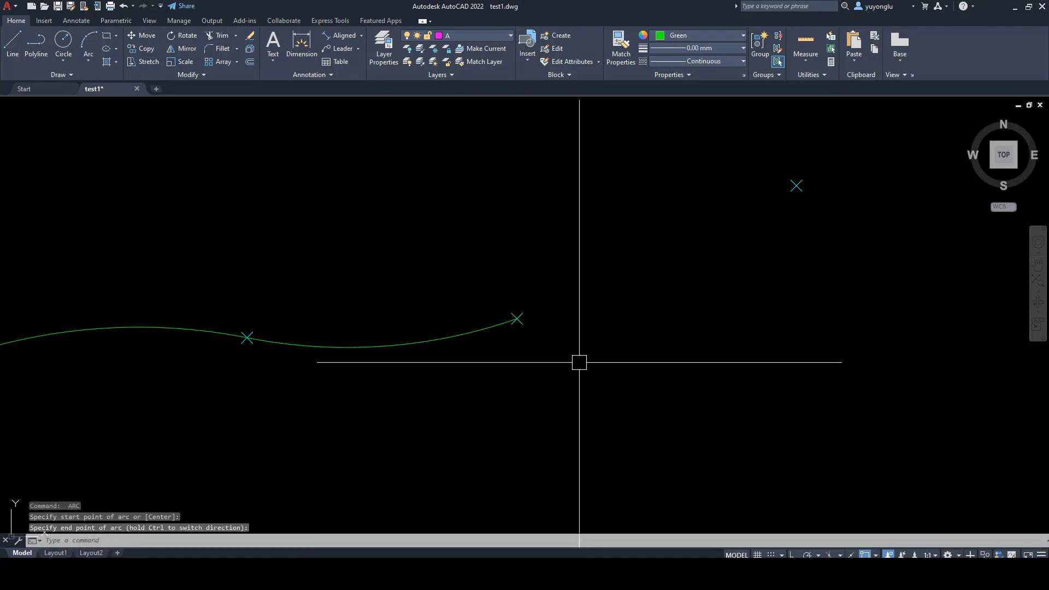
Step: Continue the lower curve with another tangent arc from the fourth point to the fifth point of the row
{"action": "key", "text": "Return"}
{"action": "key", "text": "Return"}
{"action": "middle_click_drag", "start_coordinate": [623, 399], "coordinate": [491, 438]}
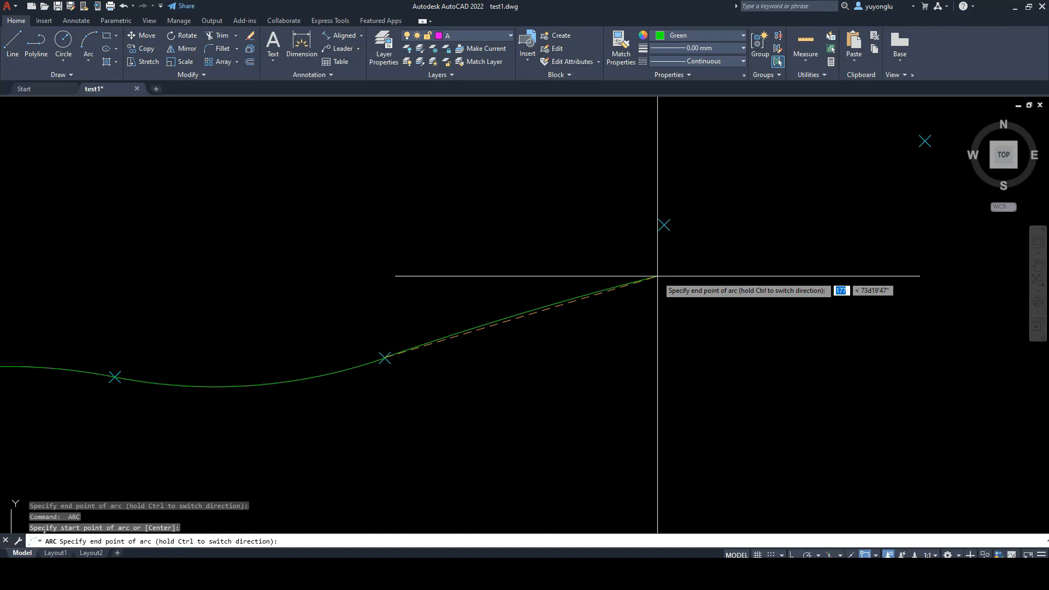
{"action": "left_click", "coordinate": [664, 225]}
{"action": "middle_click_drag", "start_coordinate": [689, 298], "coordinate": [612, 321]}
{"action": "scroll", "coordinate": [651, 306], "scroll_direction": "down", "scroll_amount": 3}
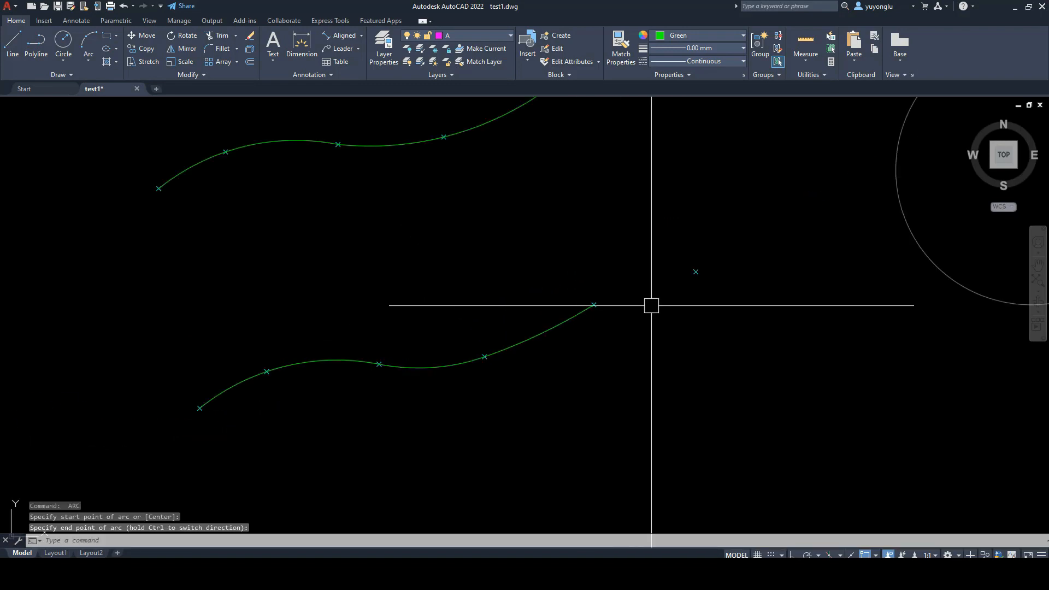
Step: Add a further tangent continuation arc from the fifth point to the sixth point of the lower row
{"action": "key", "text": "Return"}
{"action": "key", "text": "Return"}
{"action": "scroll", "coordinate": [697, 279], "scroll_direction": "up", "scroll_amount": 4}
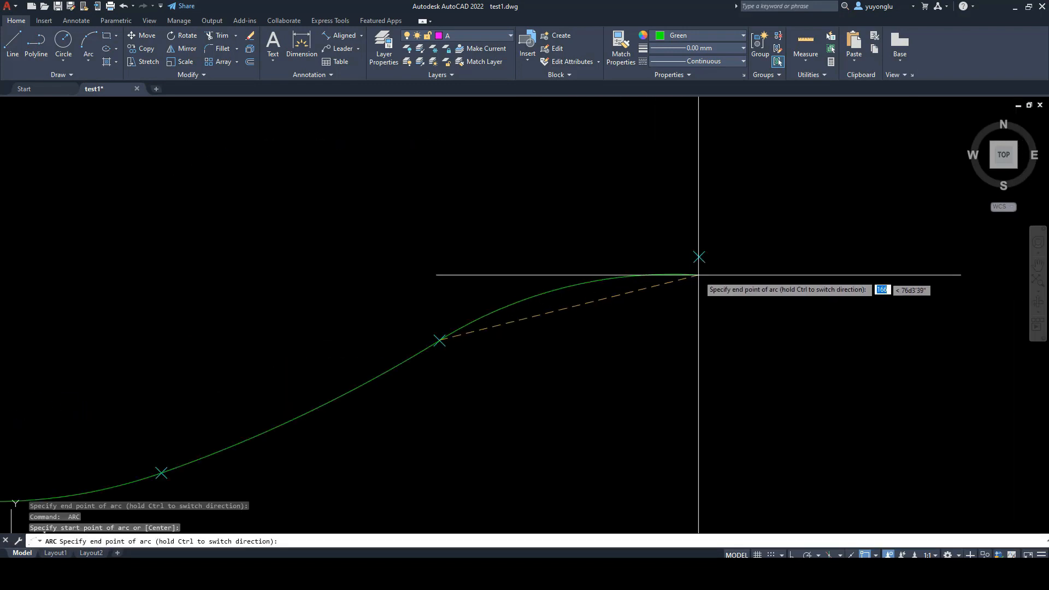
{"action": "left_click", "coordinate": [698, 258]}
{"action": "scroll", "coordinate": [645, 339], "scroll_direction": "down", "scroll_amount": 4}
{"action": "middle_click_drag", "start_coordinate": [606, 400], "coordinate": [686, 361]}
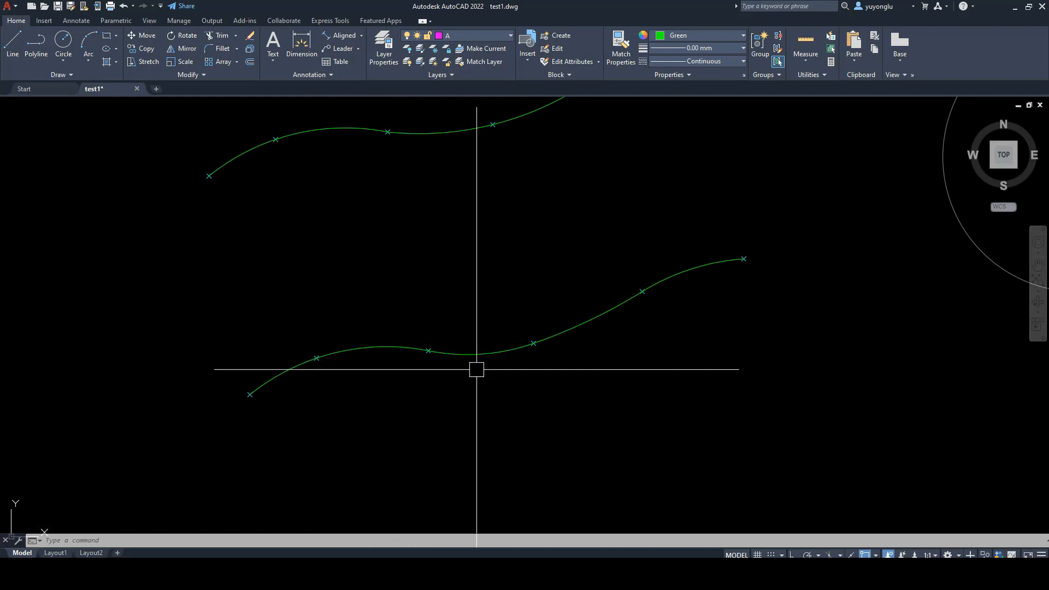
Step: Erase the arc between the fifth and sixth points of the lower row
{"action": "middle_click_drag", "start_coordinate": [533, 365], "coordinate": [519, 374]}
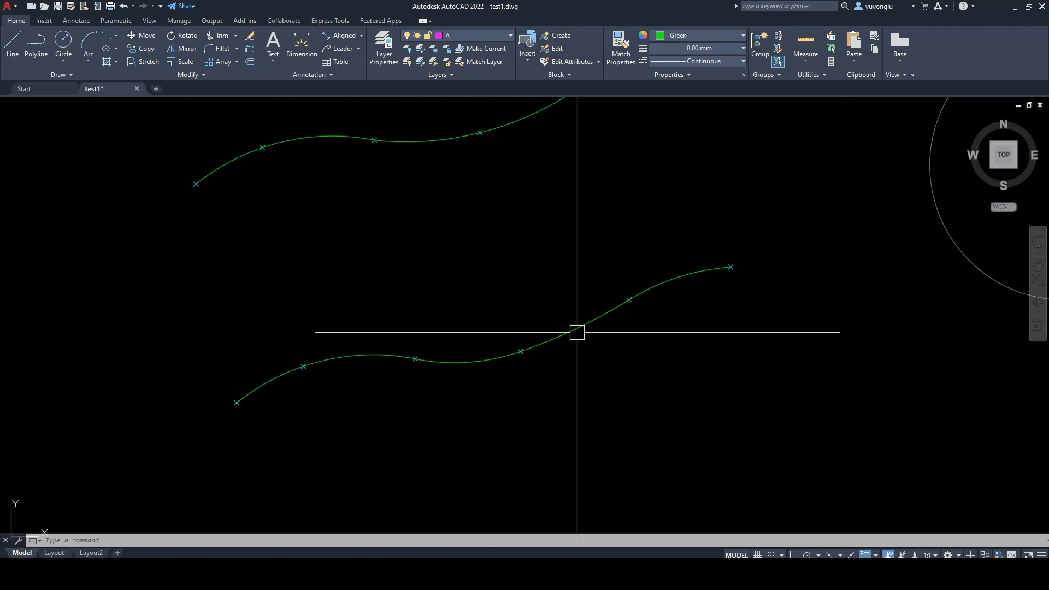
{"action": "scroll", "coordinate": [635, 359], "scroll_direction": "down", "scroll_amount": 2}
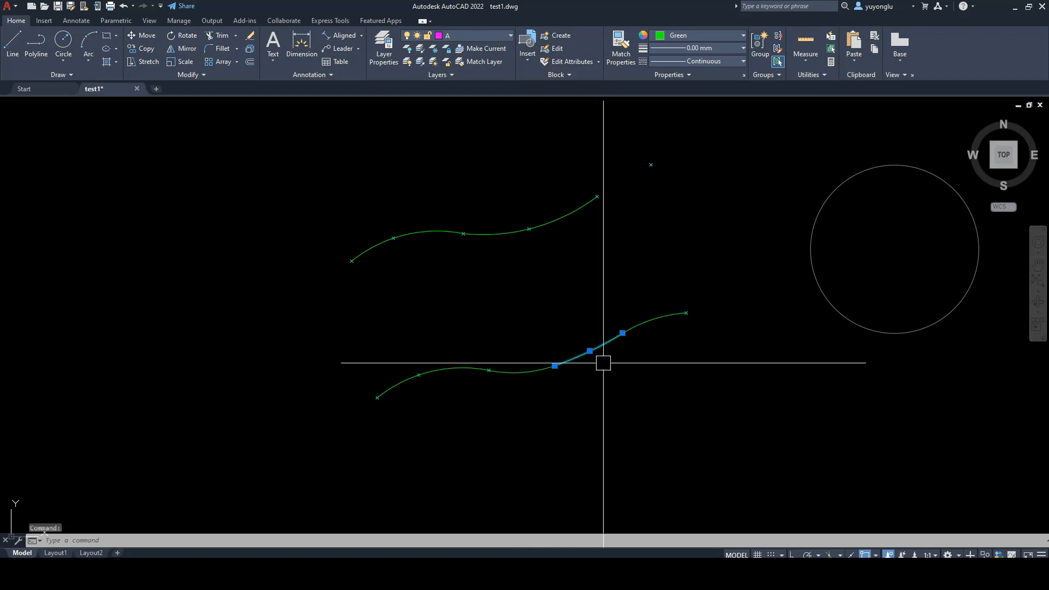
{"action": "key", "text": "Escape"}
{"action": "left_click", "coordinate": [655, 326]}
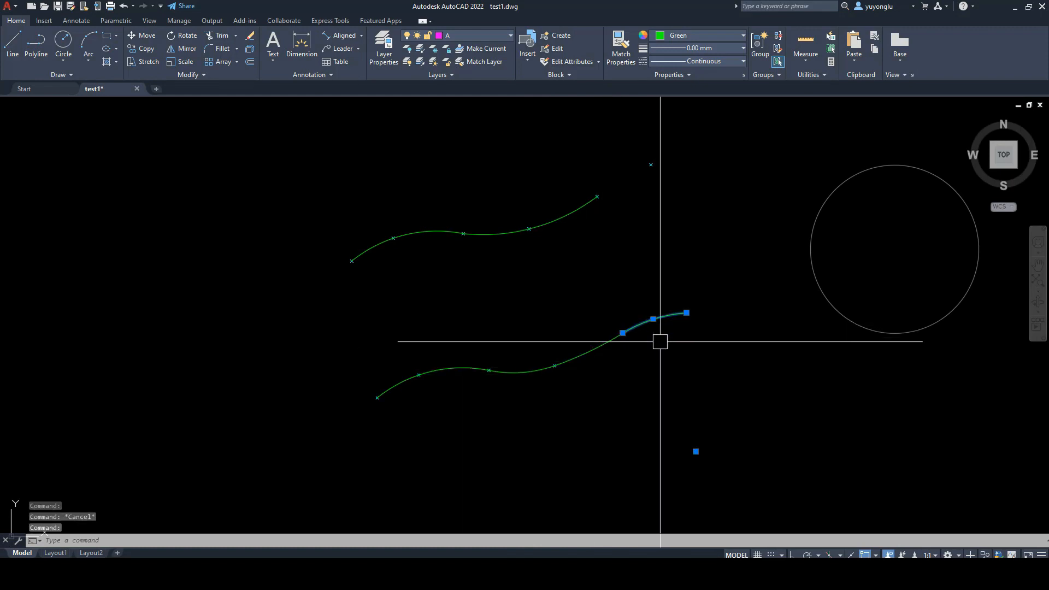
{"action": "key", "text": "Delete"}
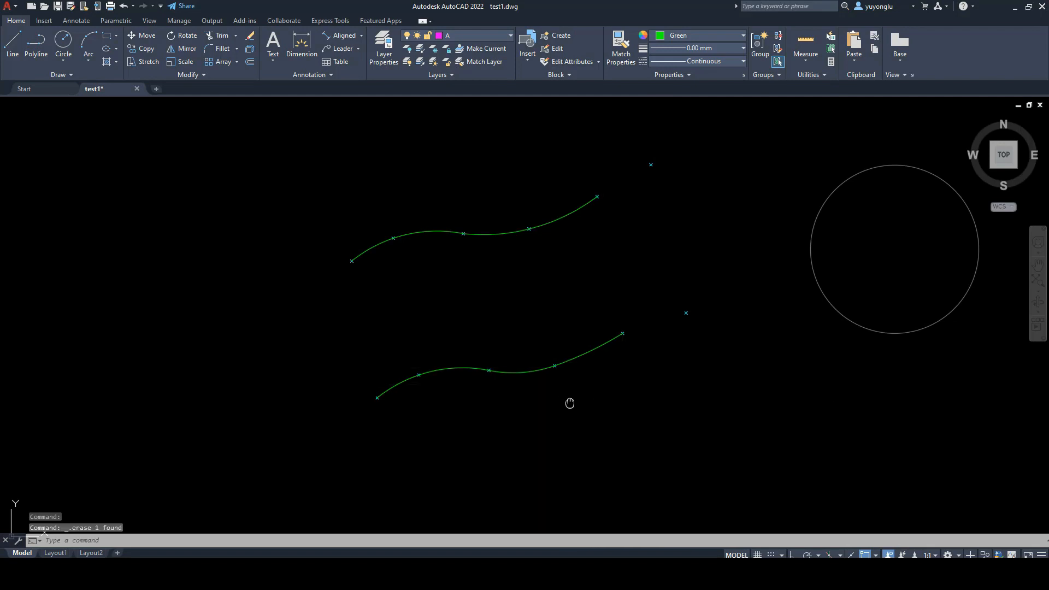
Step: Examine the lower row's three arcs by selecting them together and individually, checking their extents and the junctions between them
{"action": "middle_click_drag", "start_coordinate": [570, 403], "coordinate": [591, 405]}
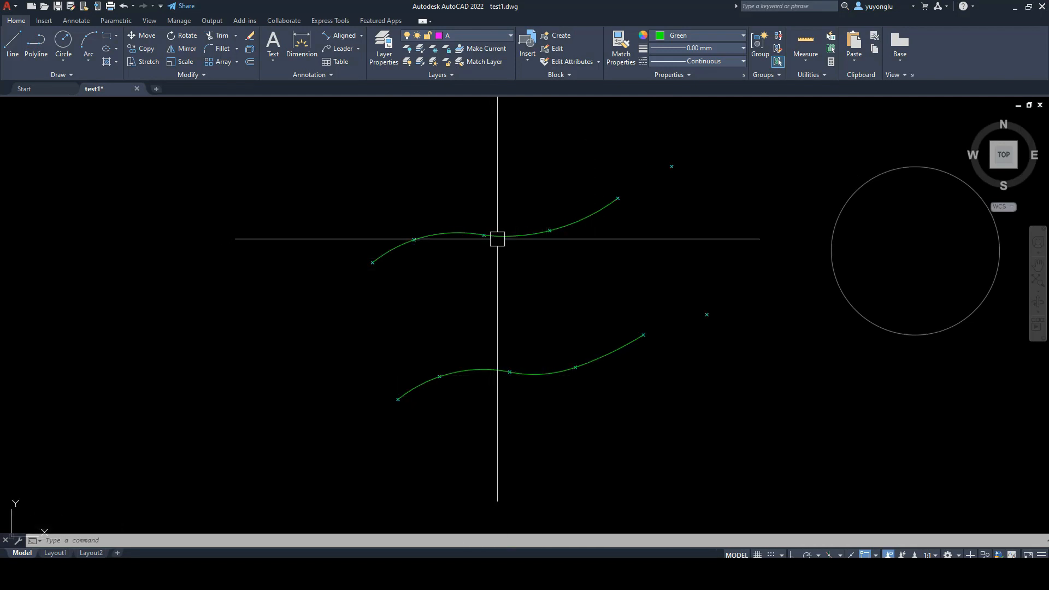
{"action": "key", "text": "Escape"}
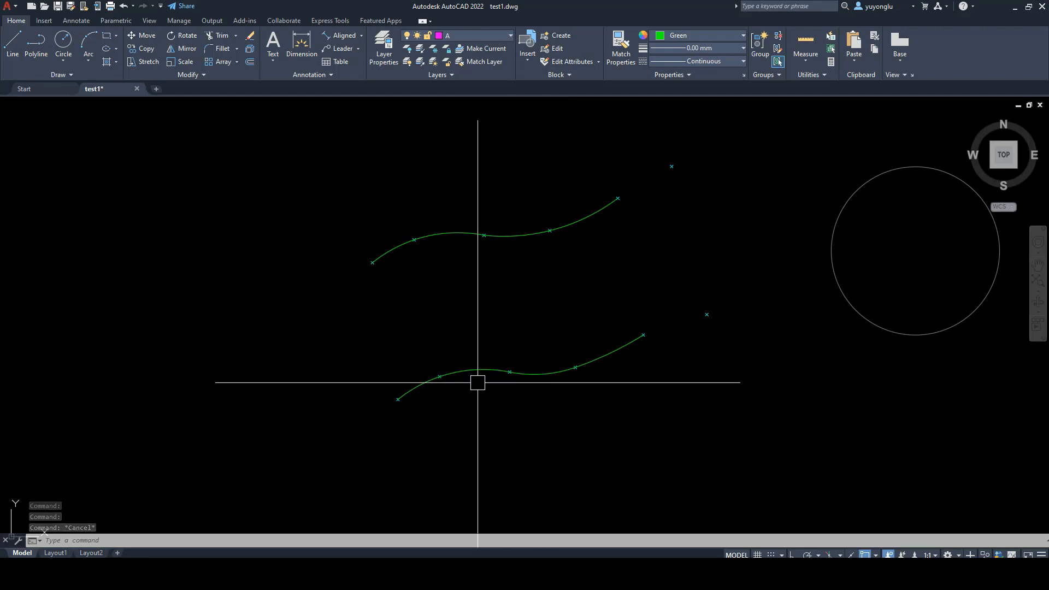
{"action": "left_click", "coordinate": [478, 371]}
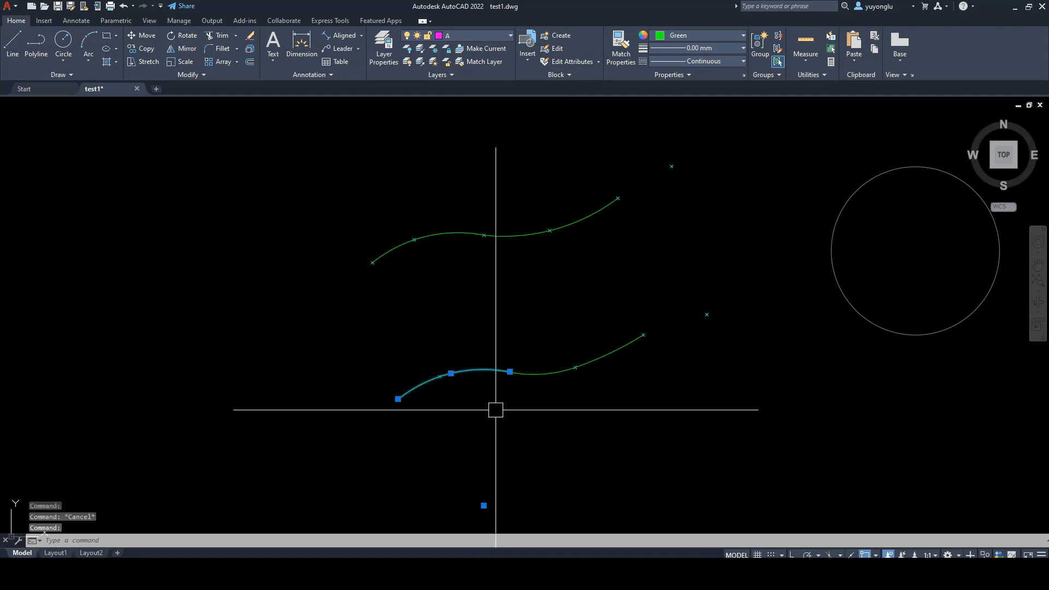
{"action": "left_click", "coordinate": [538, 378]}
{"action": "left_click", "coordinate": [617, 356]}
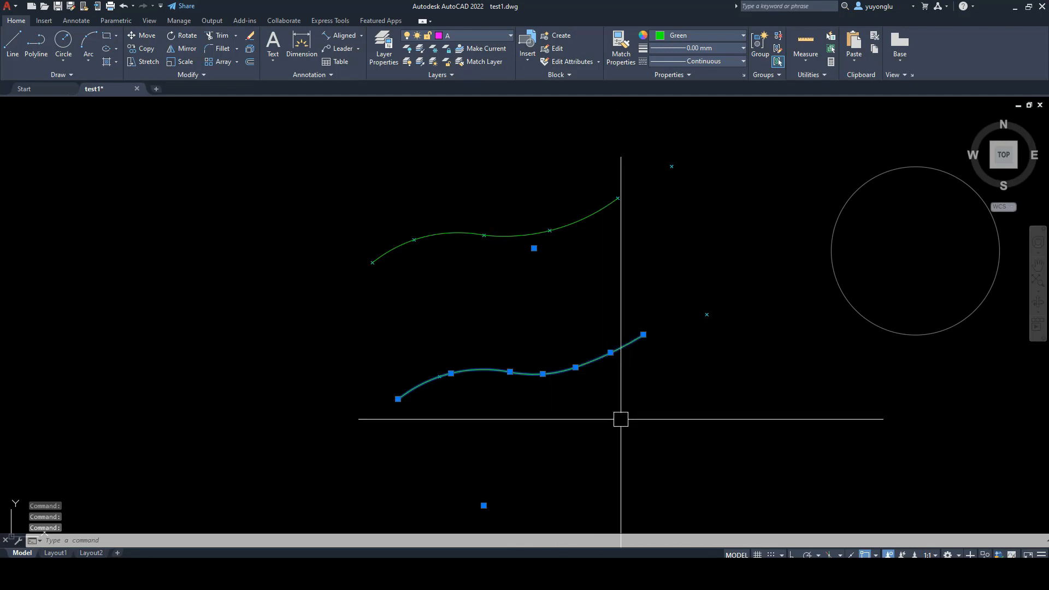
{"action": "scroll", "coordinate": [557, 378], "scroll_direction": "up", "scroll_amount": 4}
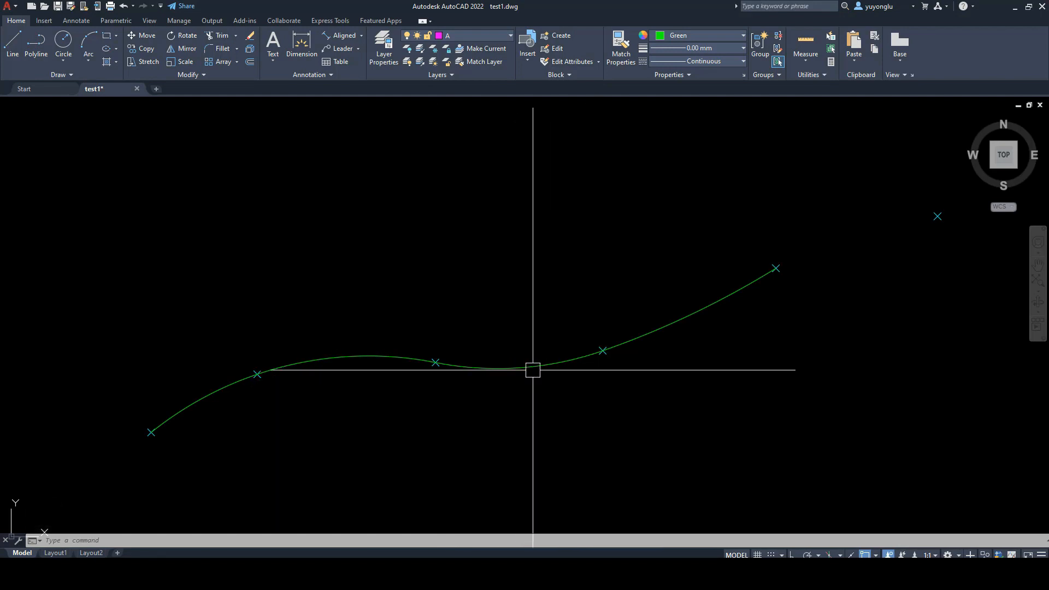
{"action": "scroll", "coordinate": [526, 370], "scroll_direction": "up", "scroll_amount": 2}
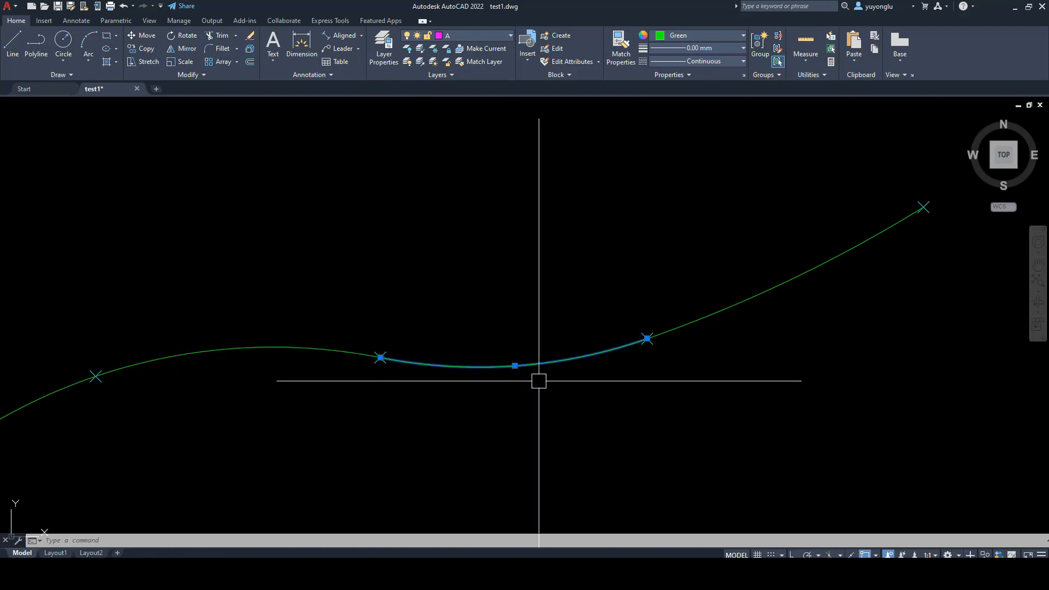
{"action": "scroll", "coordinate": [539, 381], "scroll_direction": "down", "scroll_amount": 3}
{"action": "key", "text": "Escape"}
{"action": "left_click", "coordinate": [654, 334]}
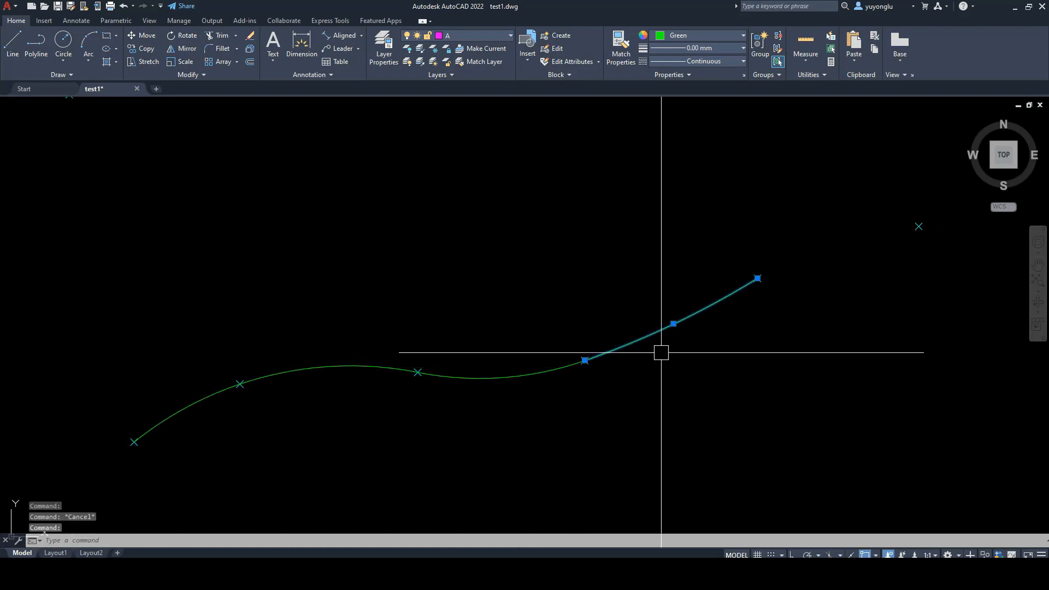
{"action": "scroll", "coordinate": [662, 353], "scroll_direction": "down", "scroll_amount": 2}
{"action": "key", "text": "Escape"}
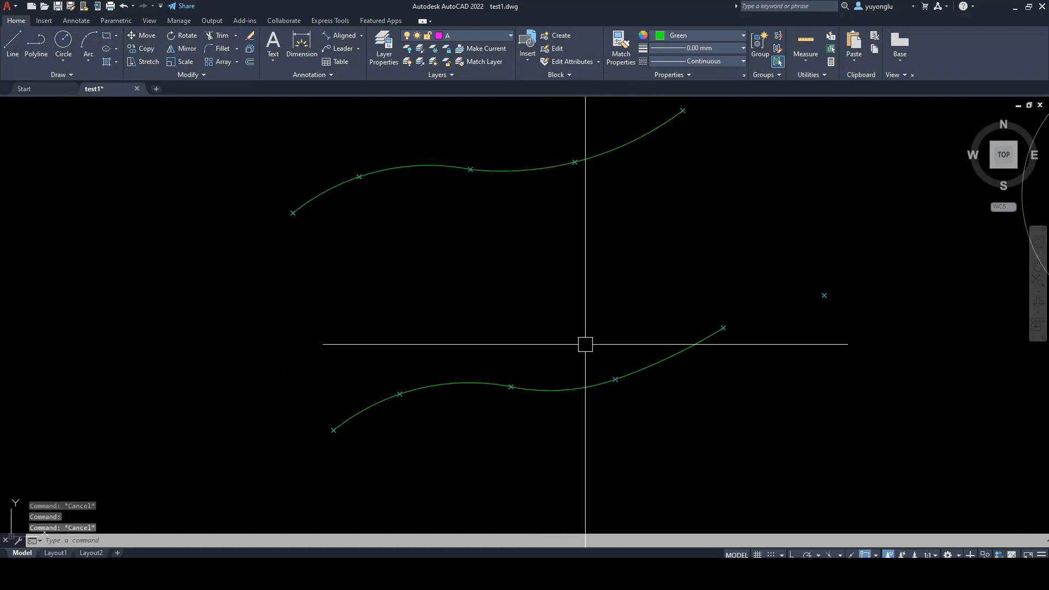
Step: Change the colour of the three lower-row arcs to Blue
{"action": "left_click", "coordinate": [487, 391]}
{"action": "left_click", "coordinate": [664, 369]}
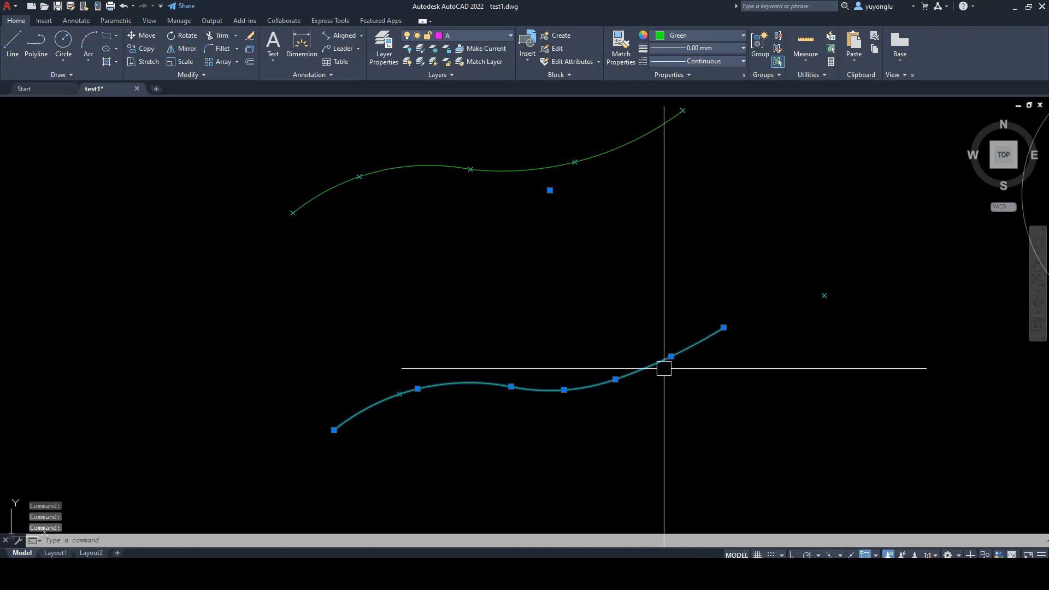
{"action": "left_click", "coordinate": [697, 36]}
{"action": "left_click", "coordinate": [700, 148]}
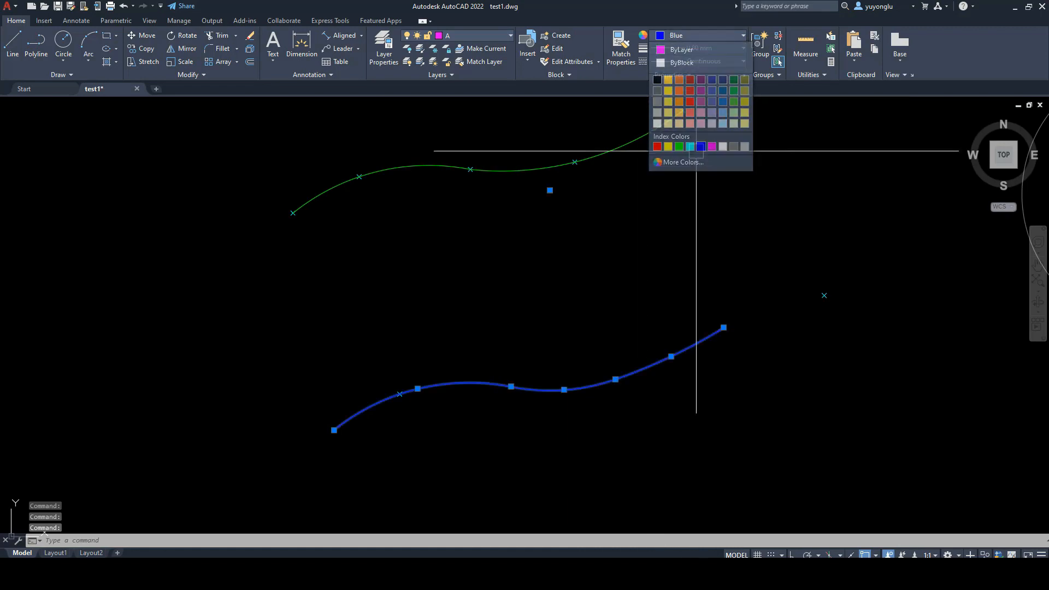
{"action": "key", "text": "Escape"}
Step: Copy the three blue arcs from their west endpoint onto the west end of the upper row's curve
{"action": "left_click", "coordinate": [546, 389]}
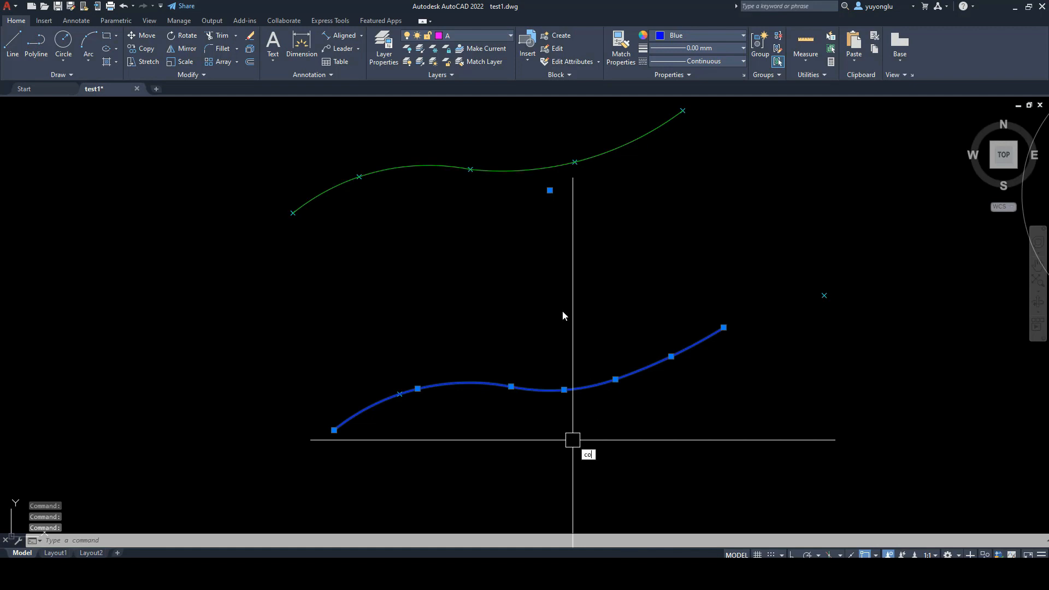
{"action": "left_click", "coordinate": [599, 466]}
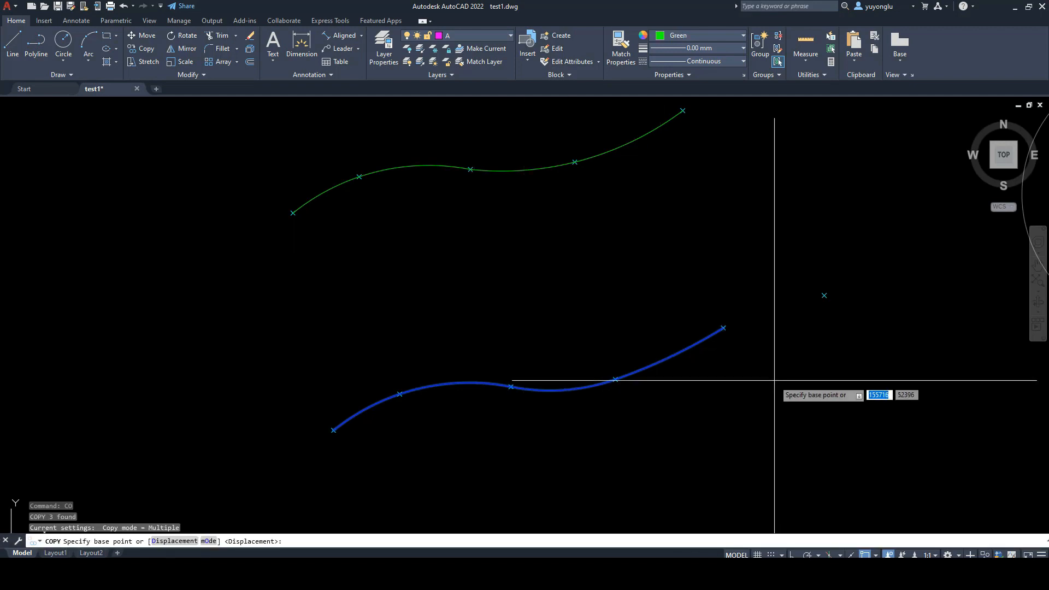
{"action": "left_click", "coordinate": [334, 430]}
{"action": "middle_click_drag", "start_coordinate": [395, 343], "coordinate": [437, 427]}
{"action": "scroll", "coordinate": [338, 304], "scroll_direction": "up", "scroll_amount": 4}
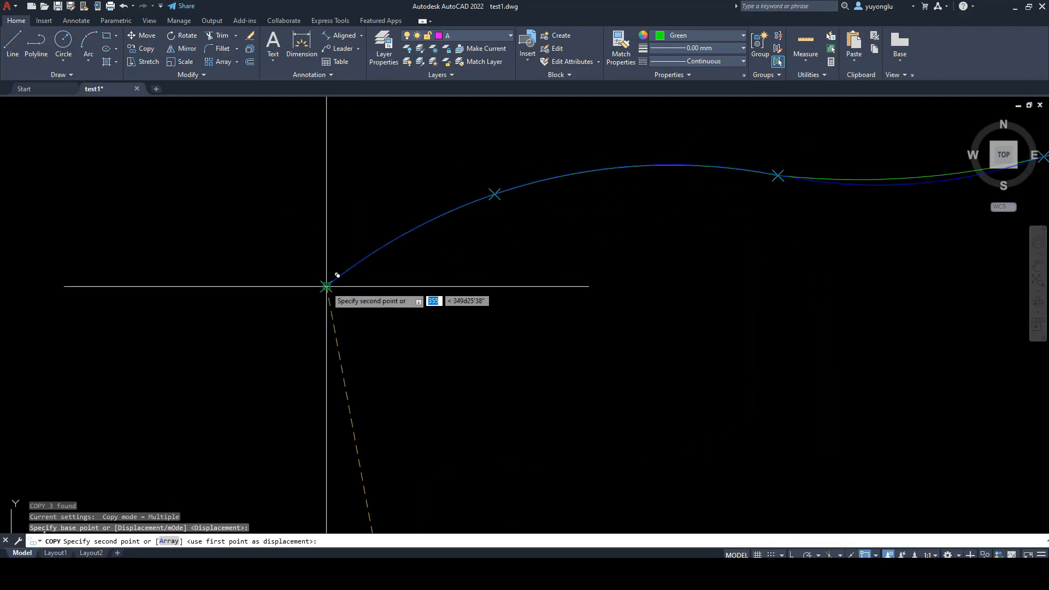
{"action": "left_click", "coordinate": [326, 286]}
{"action": "scroll", "coordinate": [380, 340], "scroll_direction": "down", "scroll_amount": 2}
{"action": "middle_click_drag", "start_coordinate": [644, 314], "coordinate": [480, 337]}
{"action": "key", "text": "Escape"}
Step: Compare the copied blue arcs with the green three-point arcs along the upper row, checking where the two curves differ
{"action": "scroll", "coordinate": [562, 283], "scroll_direction": "up", "scroll_amount": 2}
{"action": "mouse_move", "coordinate": [562, 290]}
{"action": "middle_mouse_down"}
{"action": "mouse_move", "coordinate": [517, 351]}
{"action": "mouse_move", "coordinate": [556, 364]}
{"action": "middle_mouse_up"}
{"action": "scroll", "coordinate": [520, 300], "scroll_direction": "up", "scroll_amount": 2}
{"action": "middle_click_drag", "start_coordinate": [694, 323], "coordinate": [605, 370]}
{"action": "scroll", "coordinate": [790, 289], "scroll_direction": "down", "scroll_amount": 2}
{"action": "middle_click_drag", "start_coordinate": [785, 315], "coordinate": [667, 353]}
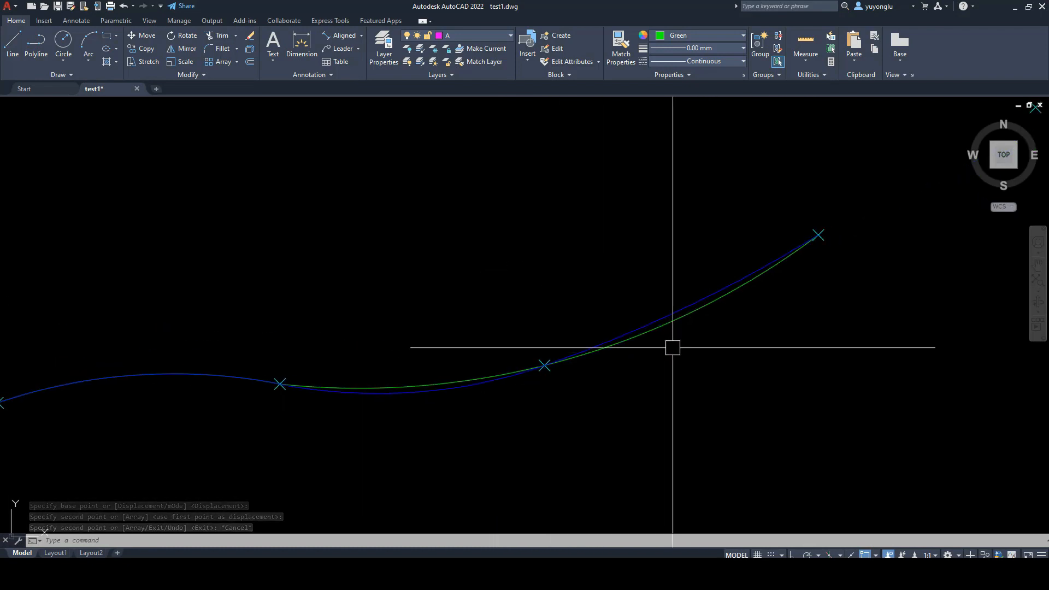
{"action": "scroll", "coordinate": [628, 353], "scroll_direction": "down", "scroll_amount": 2}
{"action": "mouse_move", "coordinate": [565, 376]}
{"action": "middle_mouse_down"}
{"action": "mouse_move", "coordinate": [588, 354]}
{"action": "mouse_move", "coordinate": [568, 307]}
{"action": "middle_mouse_up"}
{"action": "scroll", "coordinate": [597, 350], "scroll_direction": "up", "scroll_amount": 1}
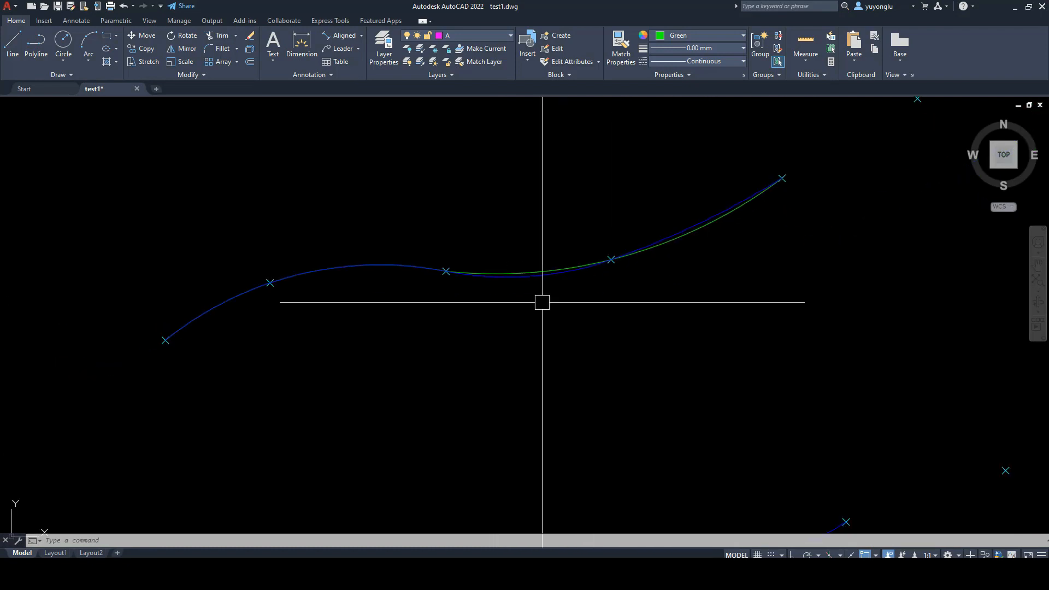
{"action": "scroll", "coordinate": [565, 294], "scroll_direction": "down", "scroll_amount": 2}
{"action": "middle_click_drag", "start_coordinate": [606, 415], "coordinate": [574, 355]}
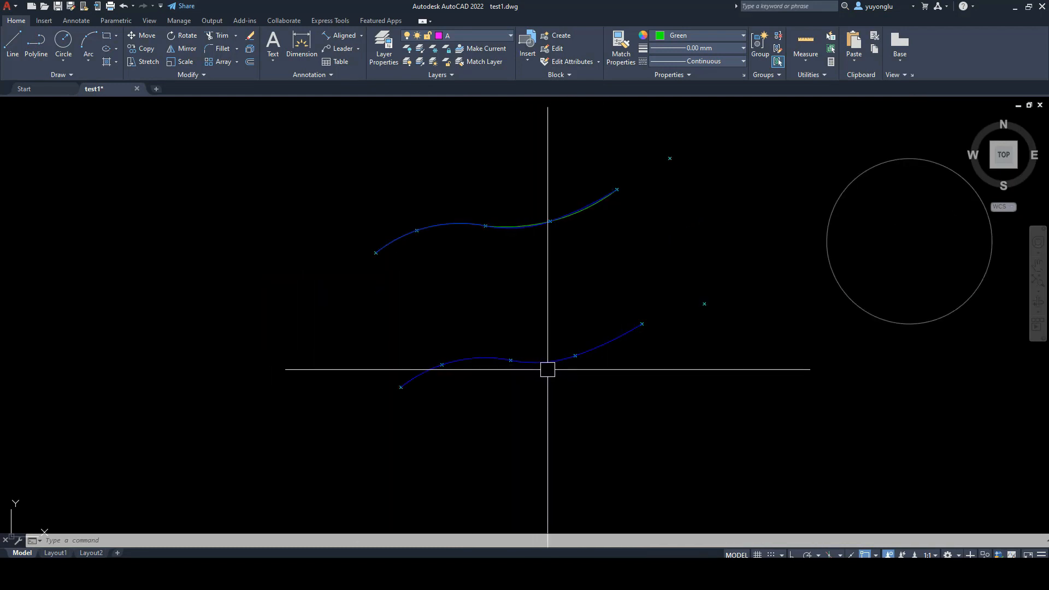
{"action": "scroll", "coordinate": [546, 363], "scroll_direction": "up", "scroll_amount": 2}
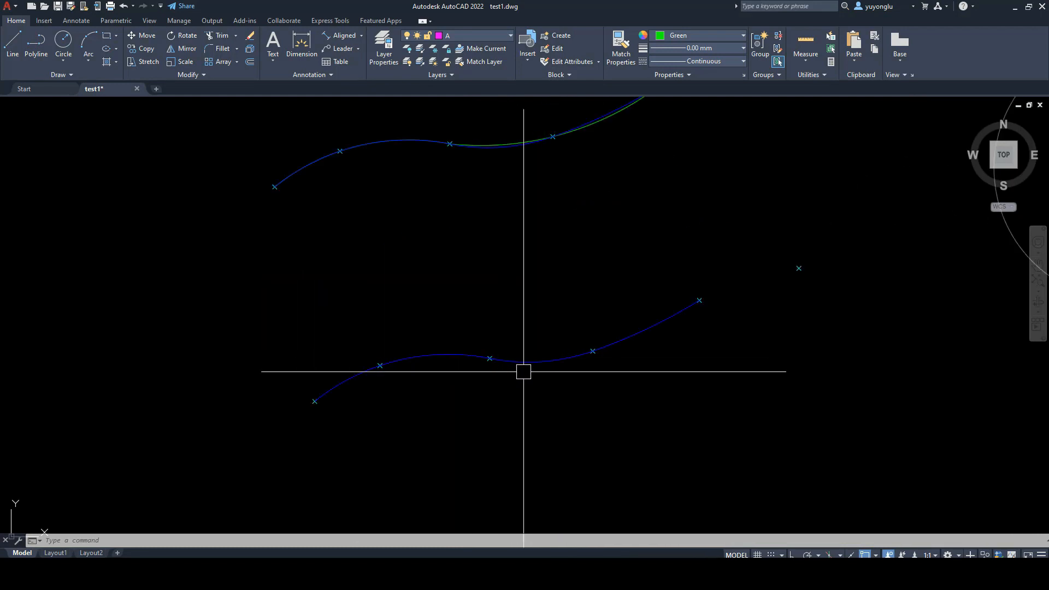
{"action": "middle_click_drag", "start_coordinate": [573, 362], "coordinate": [565, 410]}
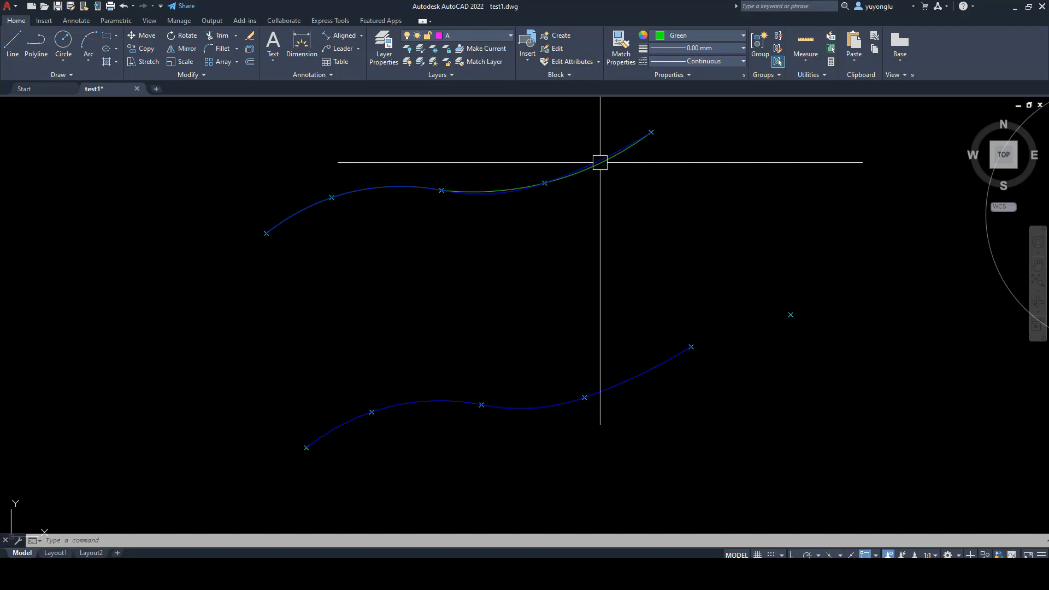
{"action": "mouse_move", "coordinate": [617, 406]}
{"action": "middle_mouse_down"}
{"action": "mouse_move", "coordinate": [598, 356]}
{"action": "mouse_move", "coordinate": [608, 373]}
{"action": "mouse_move", "coordinate": [576, 363]}
{"action": "middle_mouse_up"}
{"action": "scroll", "coordinate": [578, 366], "scroll_direction": "down", "scroll_amount": 2}
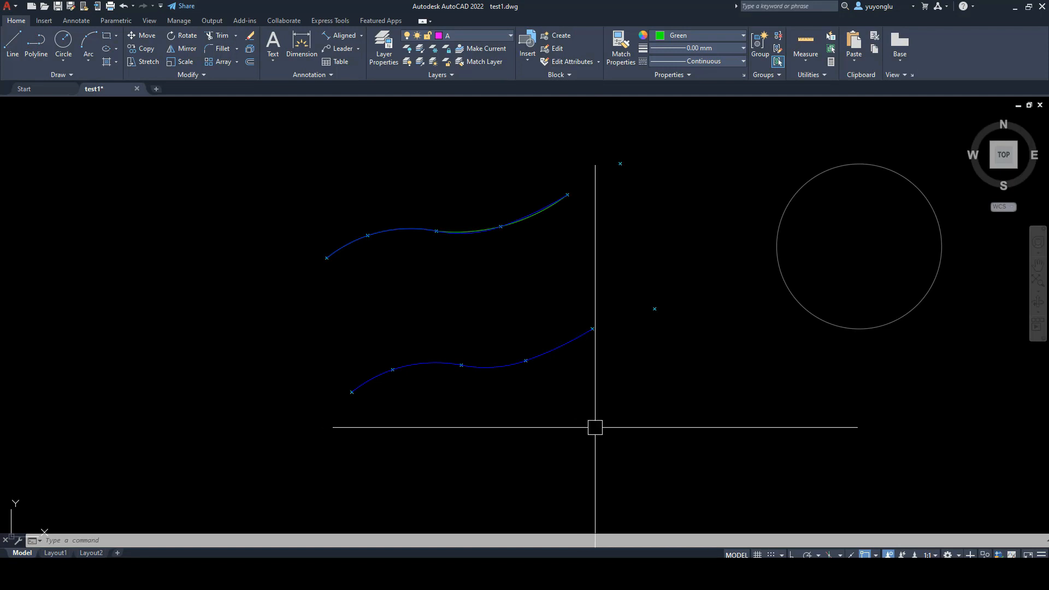
{"action": "middle_click_drag", "start_coordinate": [580, 393], "coordinate": [559, 423]}
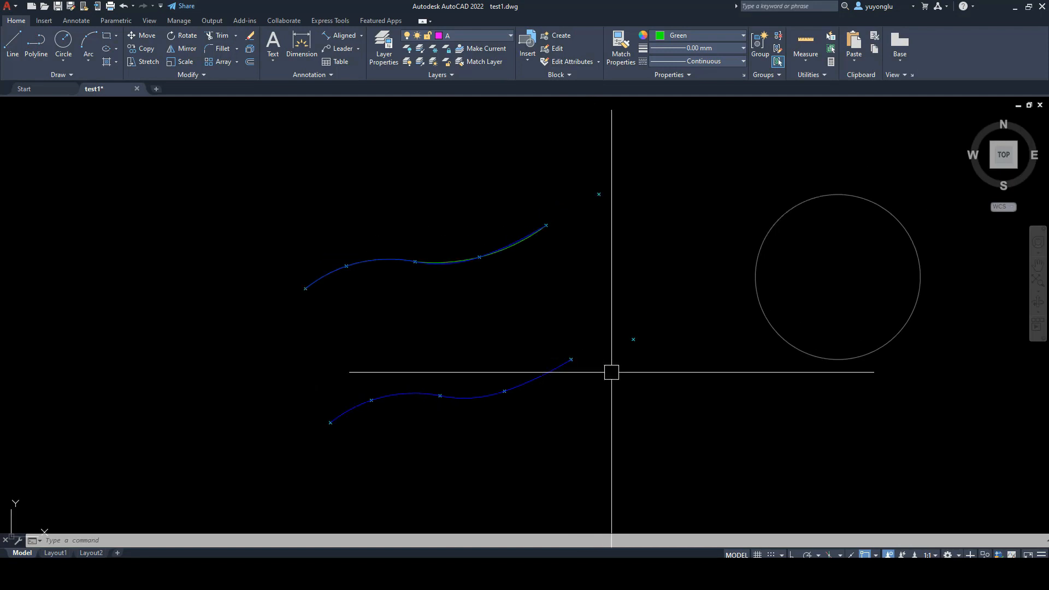
{"action": "middle_click_drag", "start_coordinate": [591, 342], "coordinate": [565, 380]}
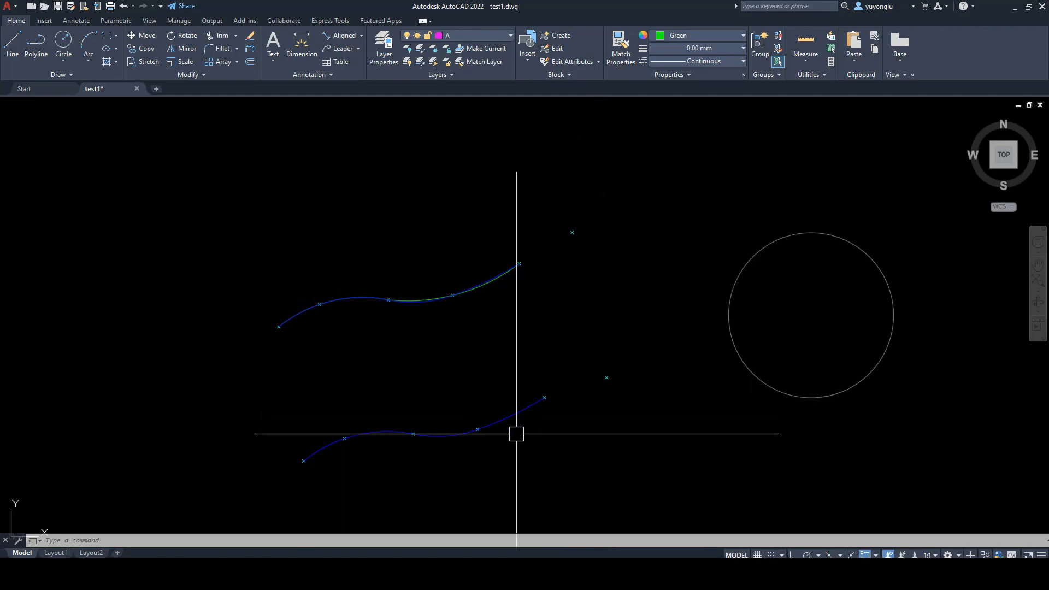
{"action": "middle_click_drag", "start_coordinate": [537, 435], "coordinate": [541, 394]}
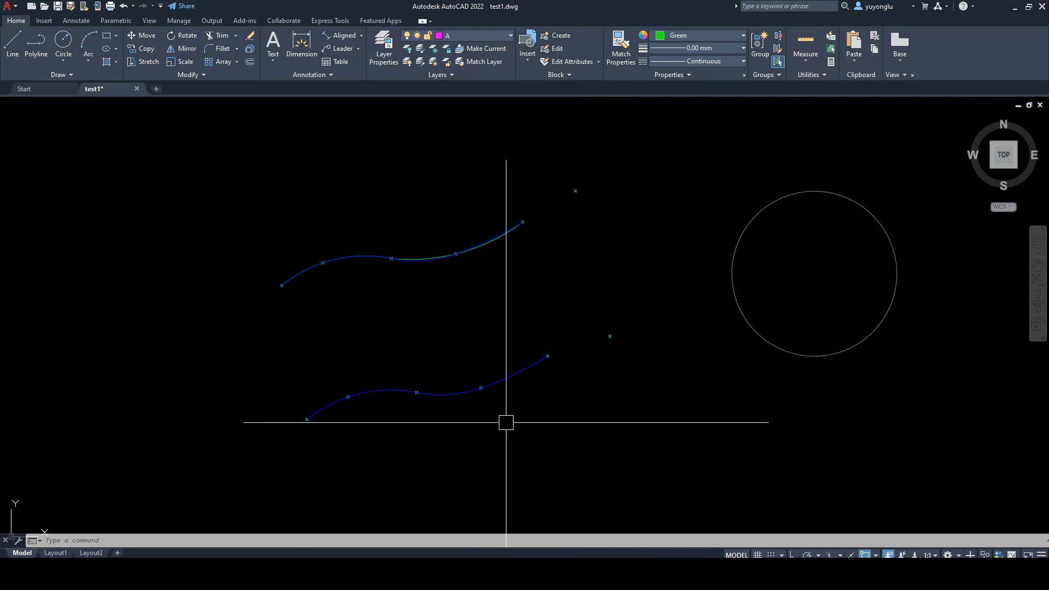
{"action": "middle_click_drag", "start_coordinate": [561, 448], "coordinate": [520, 450]}
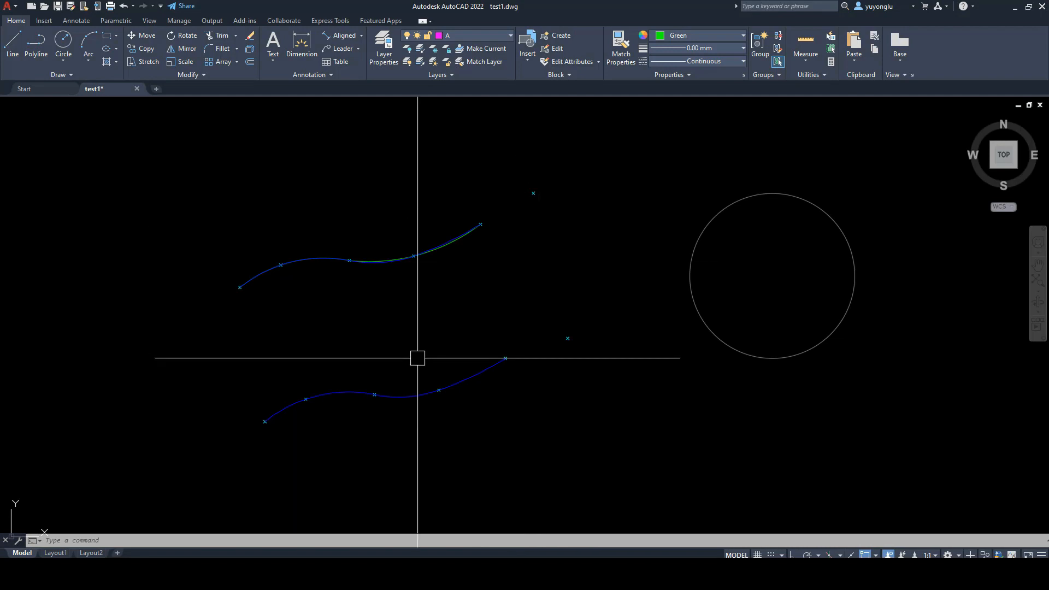
{"action": "middle_click_drag", "start_coordinate": [514, 408], "coordinate": [414, 413]}
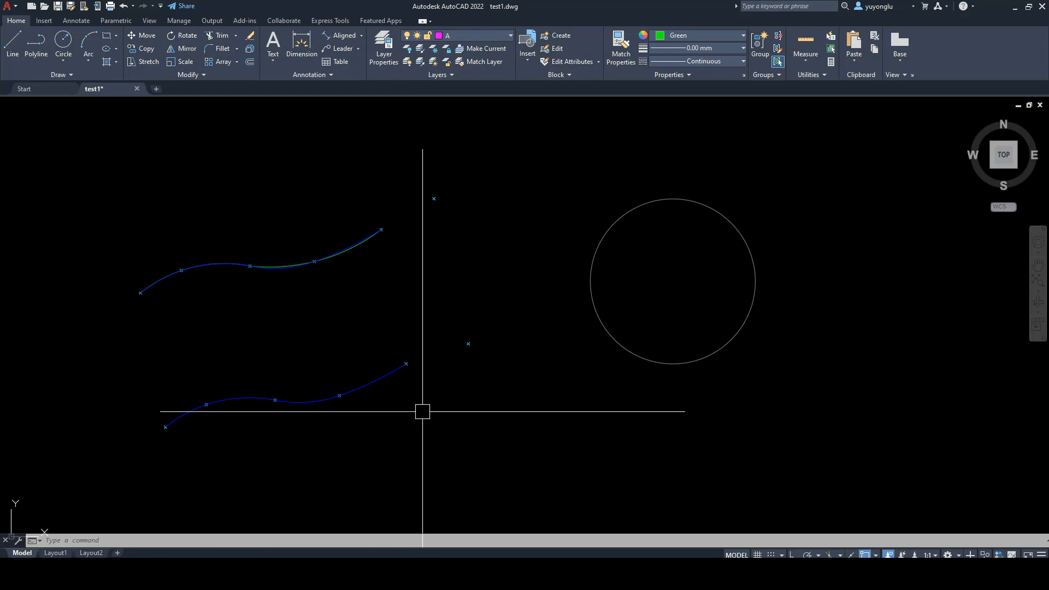
{"action": "scroll", "coordinate": [423, 413], "scroll_direction": "down", "scroll_amount": 2}
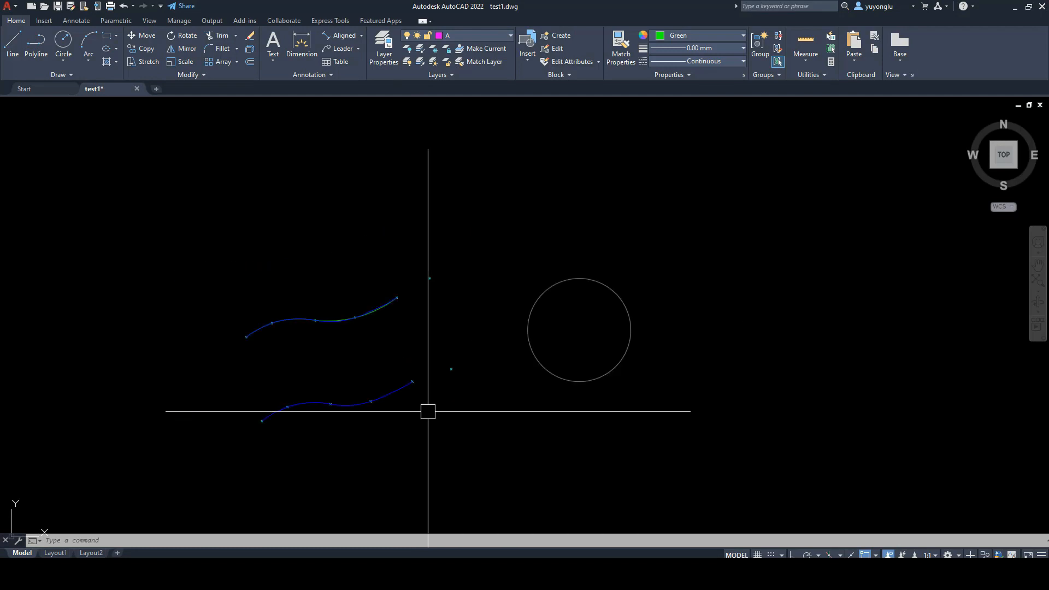
{"action": "left_click", "coordinate": [91, 63]}
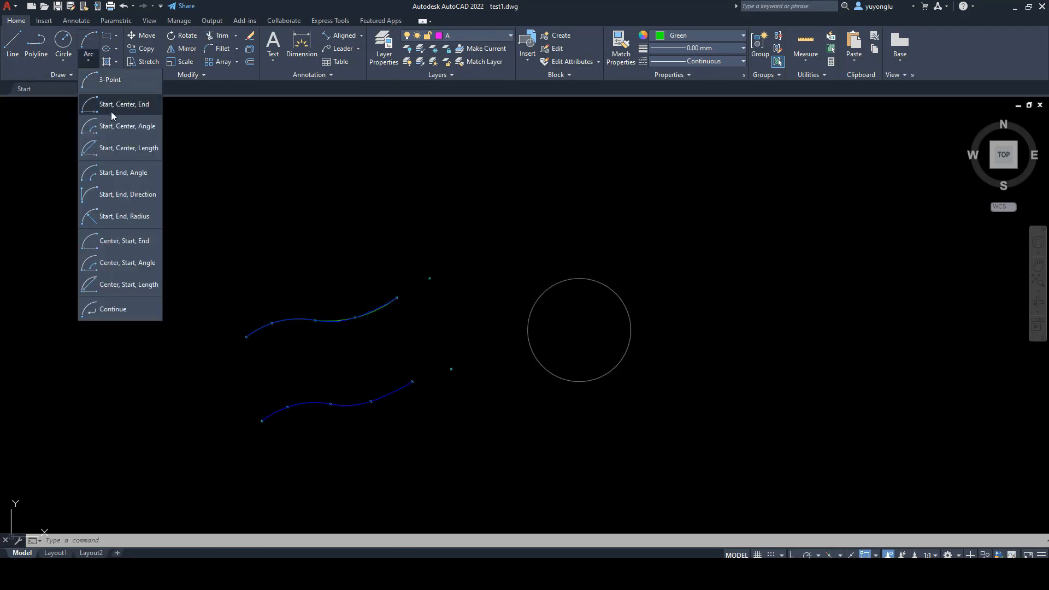
{"action": "left_click", "coordinate": [433, 241]}
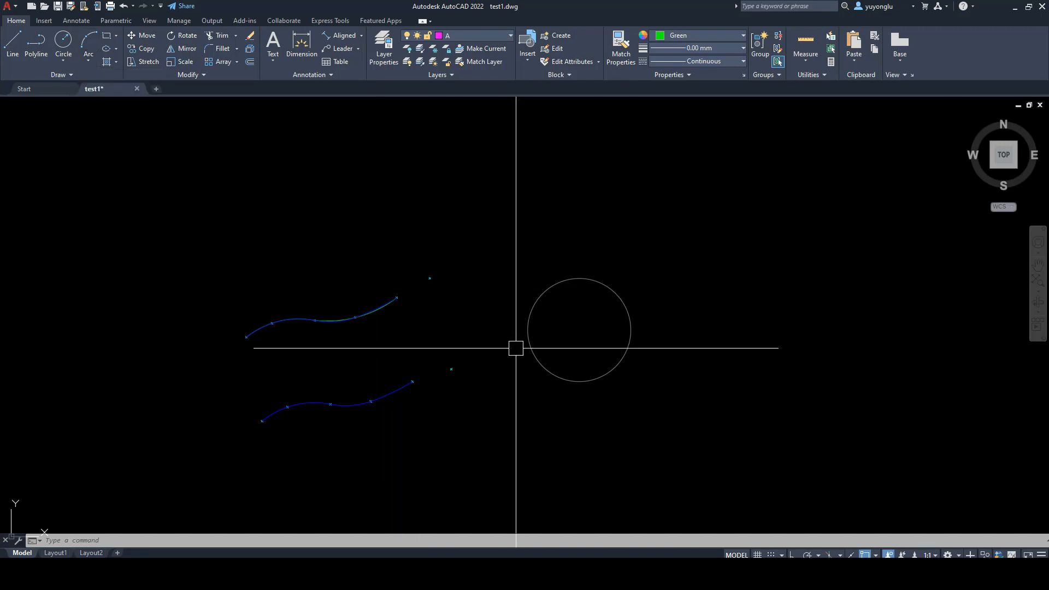
{"action": "left_click", "coordinate": [543, 361]}
{"action": "key", "text": "Escape"}
{"action": "left_click", "coordinate": [560, 376]}
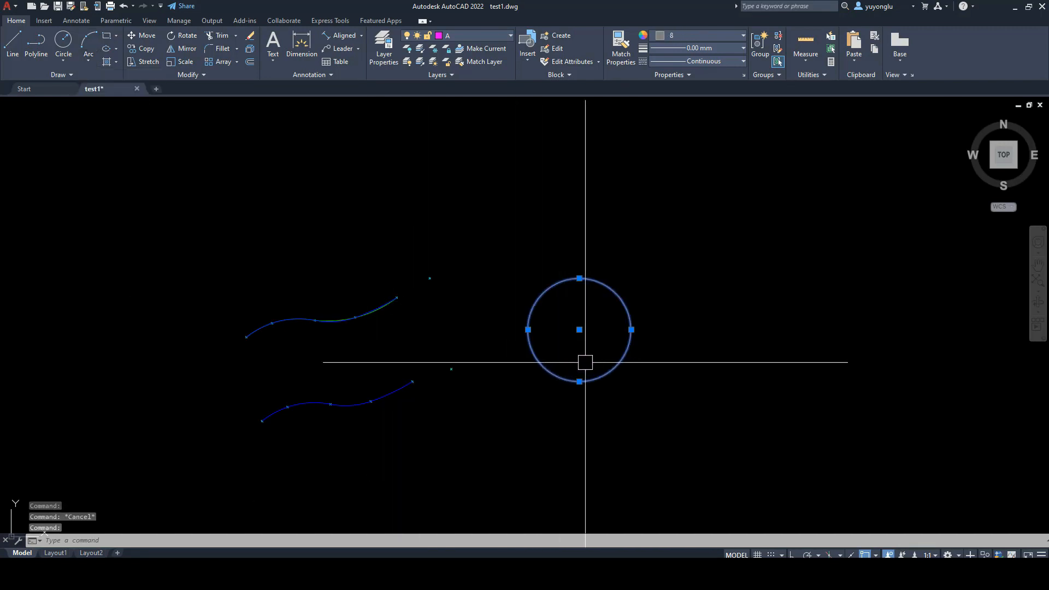
{"action": "middle_click_drag", "start_coordinate": [585, 363], "coordinate": [533, 381]}
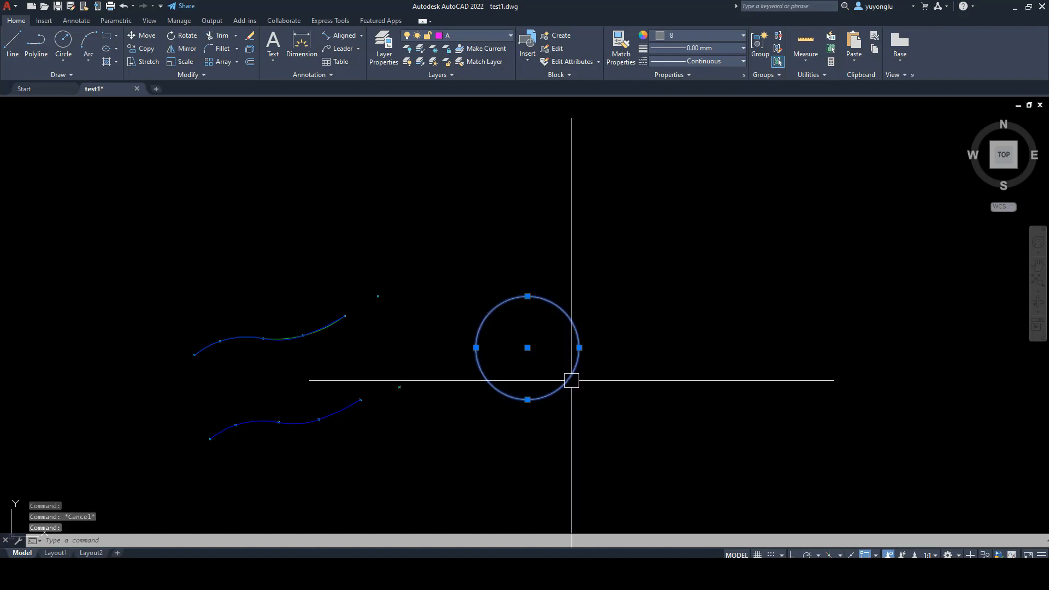
{"action": "key", "text": "Escape"}
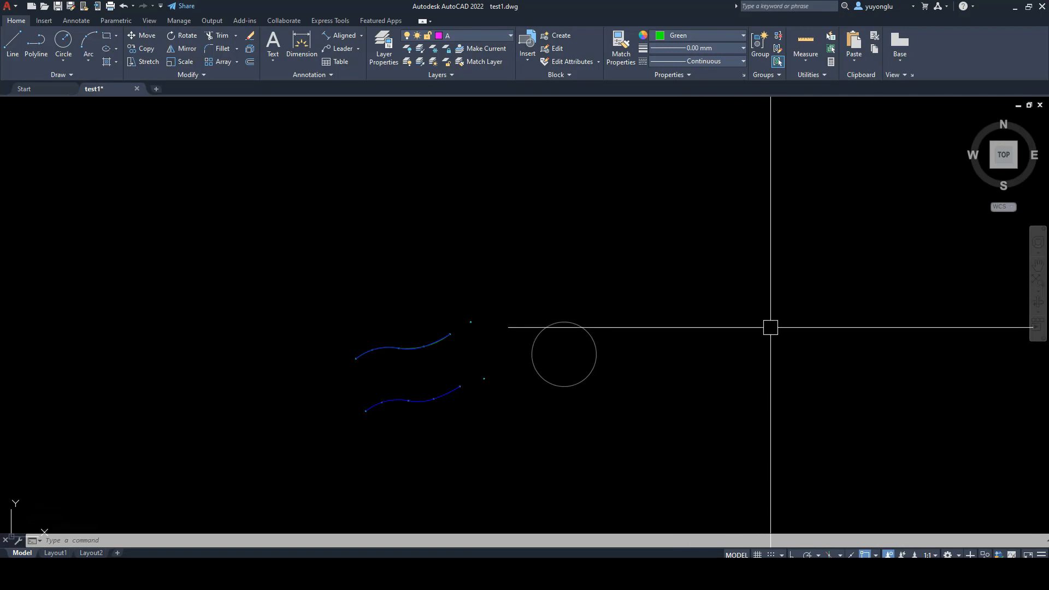
{"action": "left_click", "coordinate": [90, 60]}
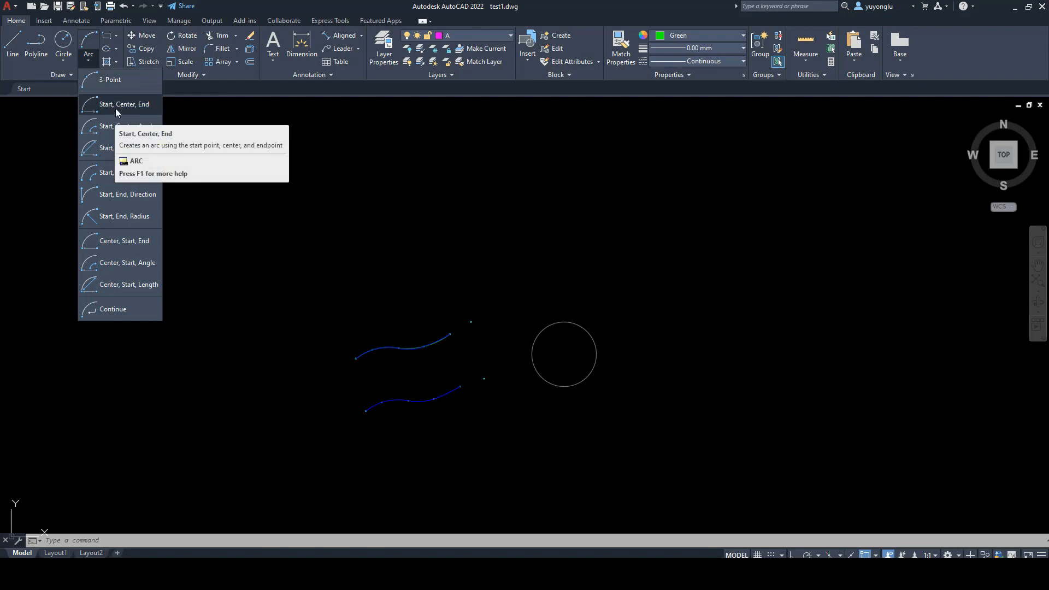
{"action": "left_click", "coordinate": [91, 61]}
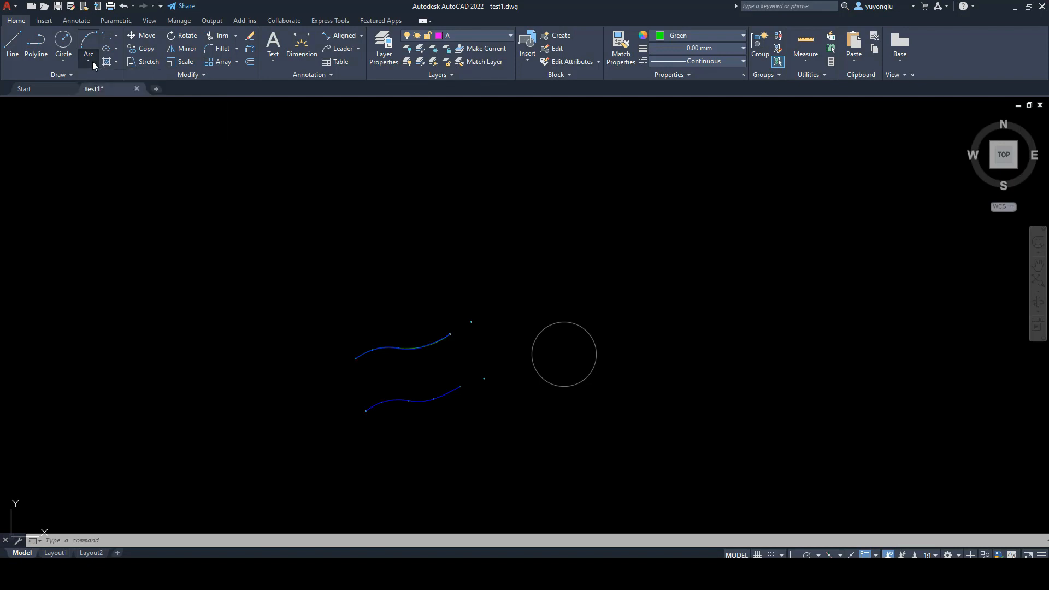
Step: Draw a Start, Center, End arc counterclockwise along the circle's east side, from its southeast to its northeast, using the circle's centre
{"action": "left_click", "coordinate": [93, 61]}
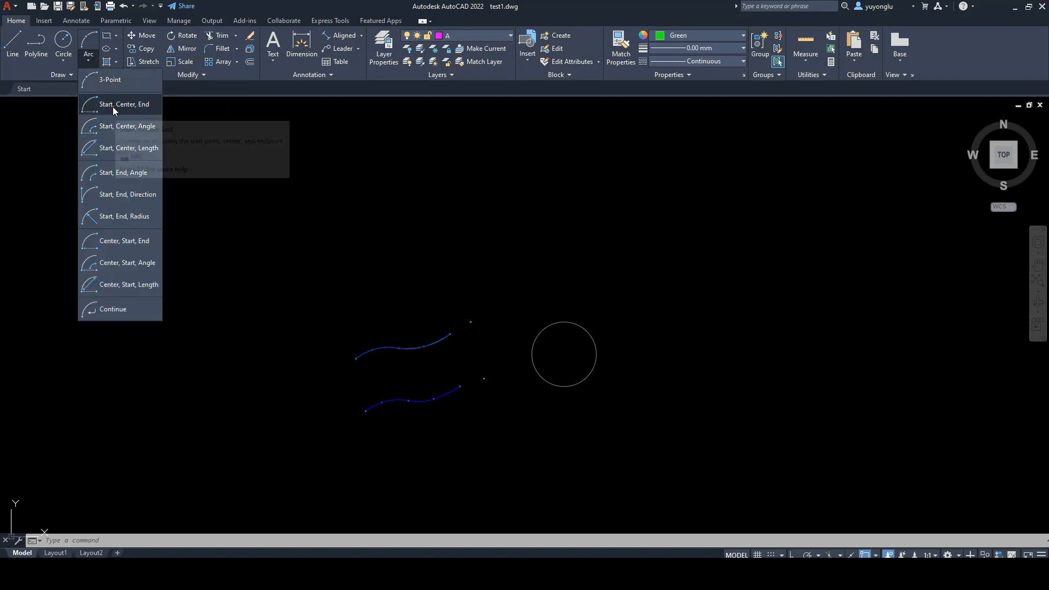
{"action": "left_click", "coordinate": [113, 105]}
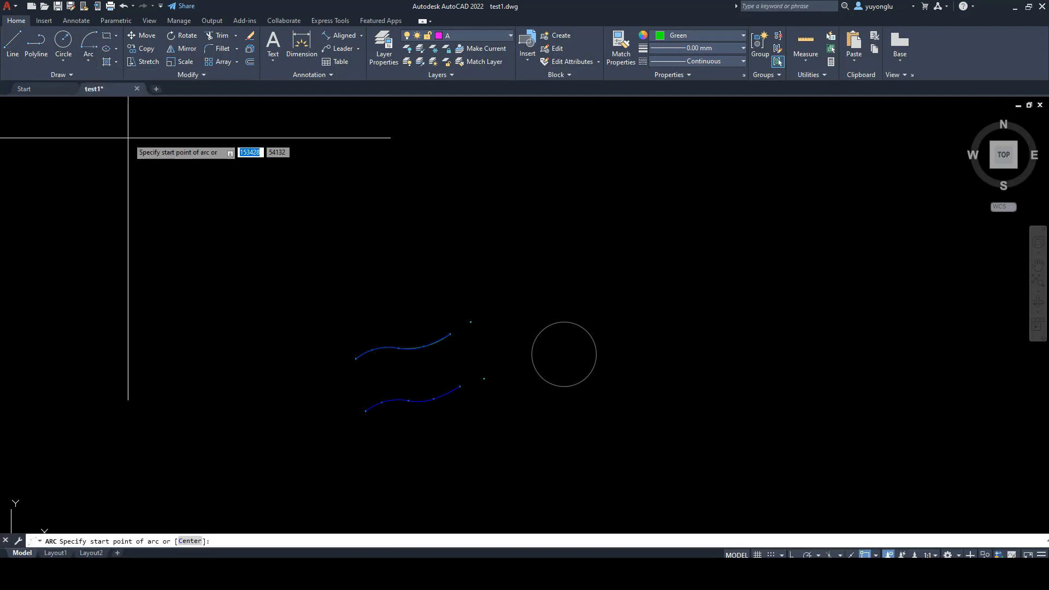
{"action": "left_click", "coordinate": [588, 377]}
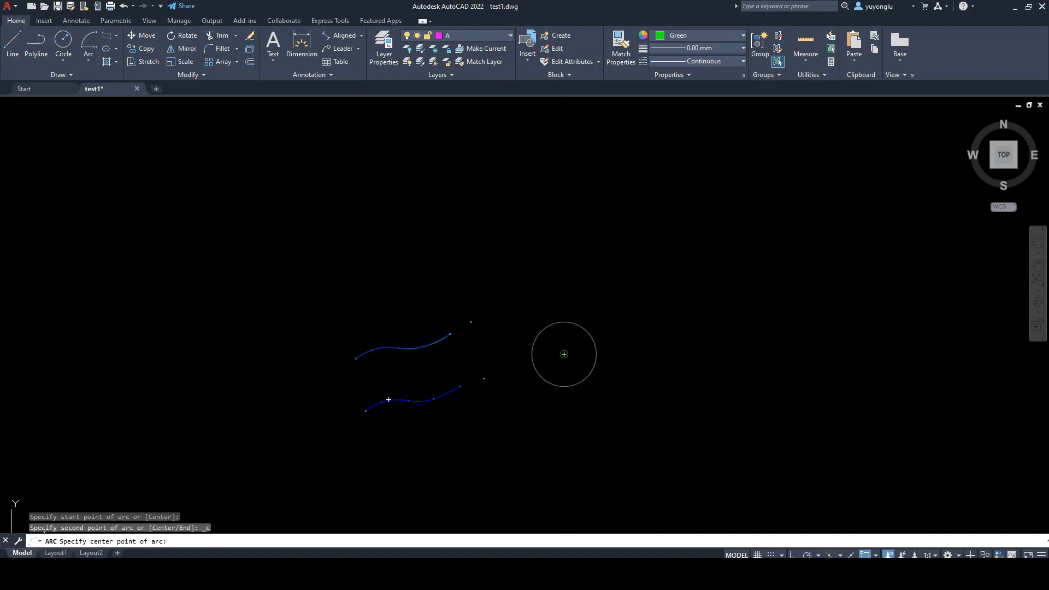
{"action": "left_click", "coordinate": [564, 354]}
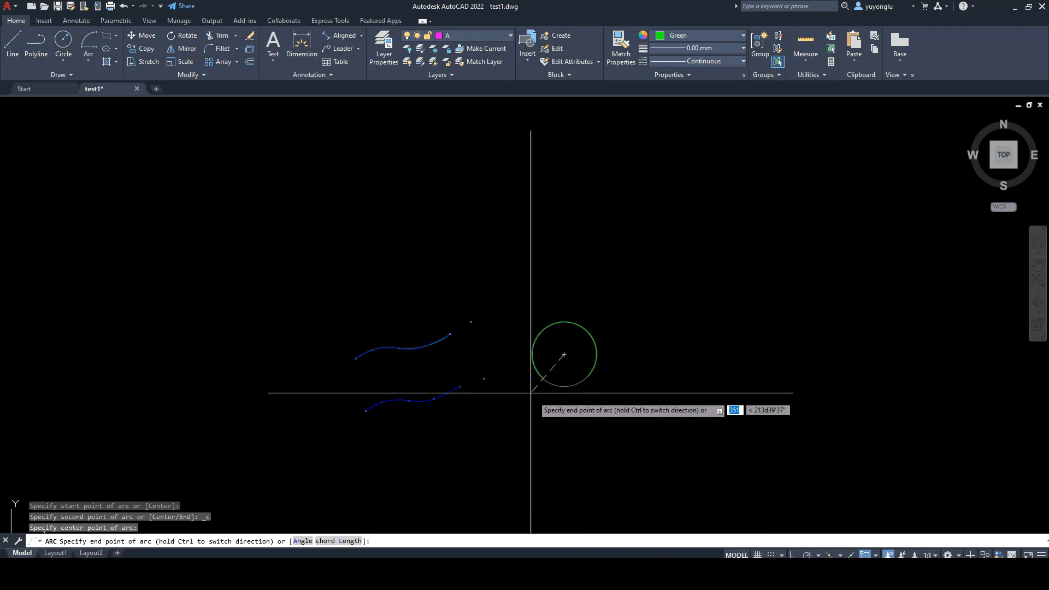
{"action": "scroll", "coordinate": [561, 379], "scroll_direction": "up", "scroll_amount": 8}
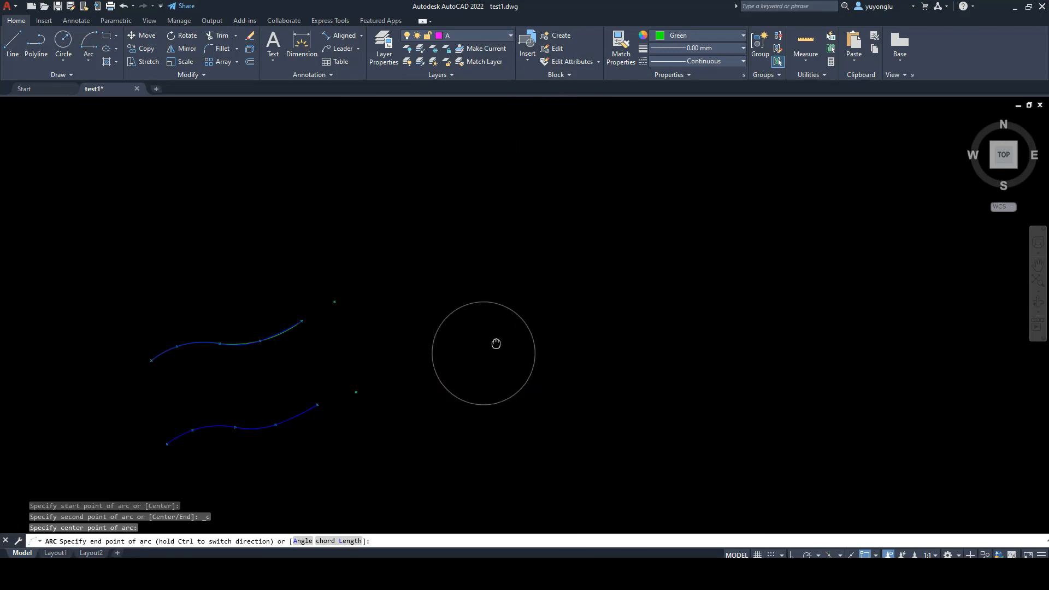
{"action": "scroll", "coordinate": [526, 323], "scroll_direction": "down", "scroll_amount": 5}
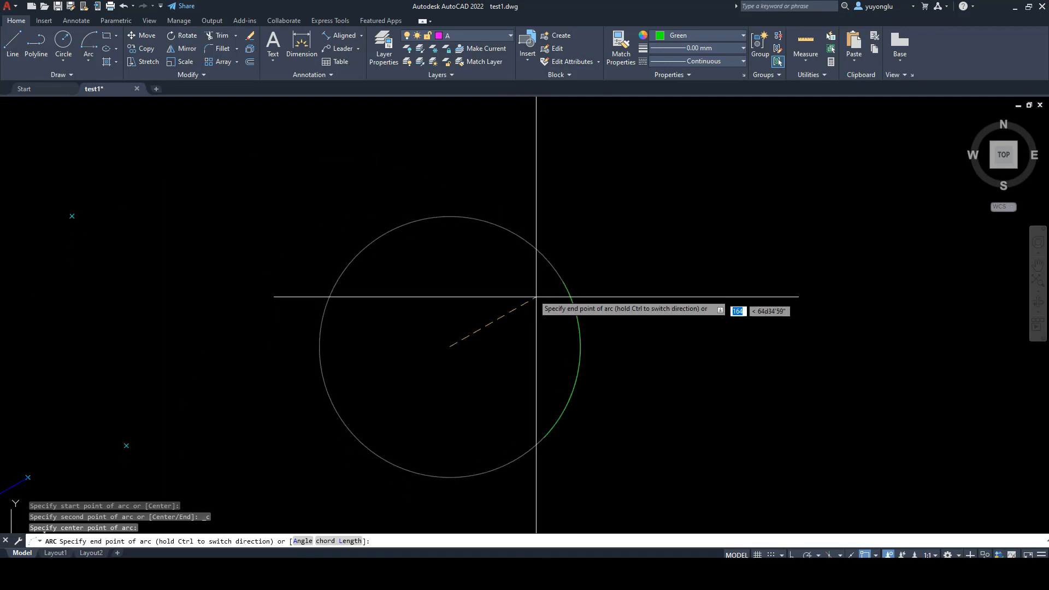
{"action": "scroll", "coordinate": [555, 318], "scroll_direction": "up", "scroll_amount": 1}
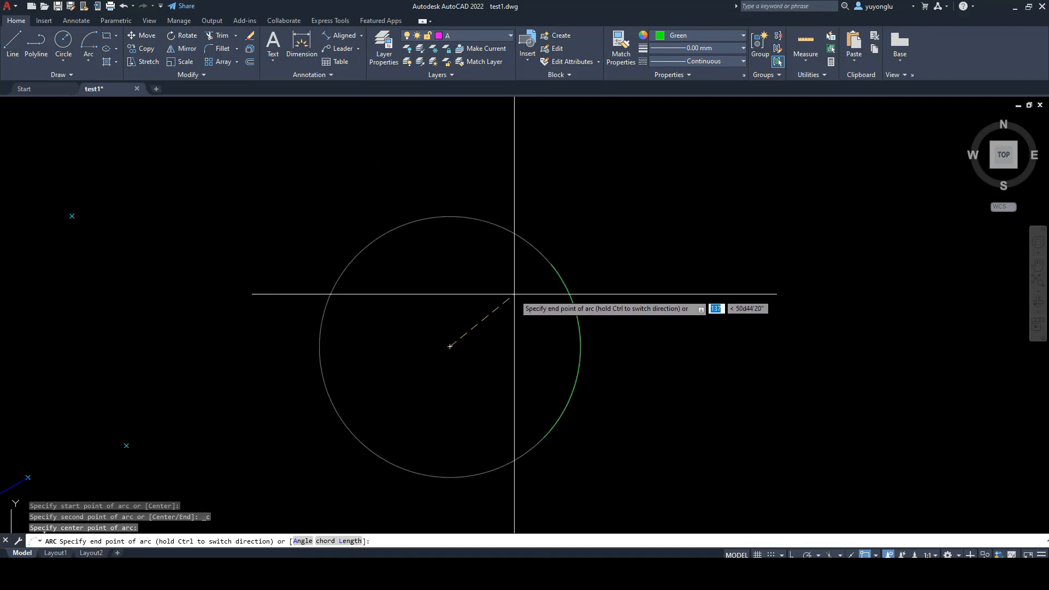
{"action": "scroll", "coordinate": [548, 263], "scroll_direction": "up", "scroll_amount": 2}
{"action": "left_click", "coordinate": [549, 263]}
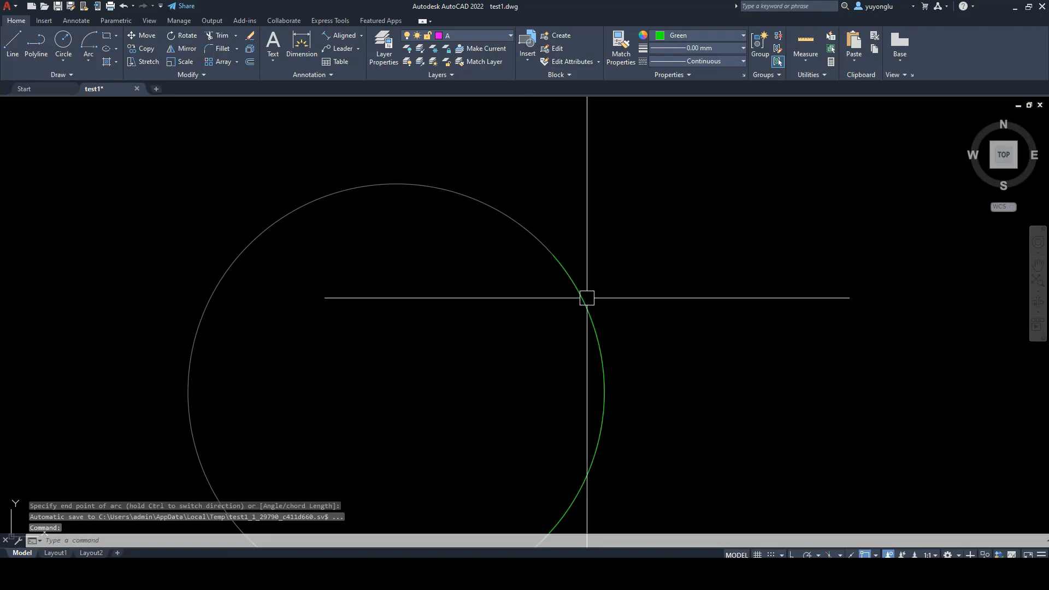
{"action": "key", "text": "Escape"}
{"action": "scroll", "coordinate": [600, 359], "scroll_direction": "down", "scroll_amount": 3}
{"action": "scroll", "coordinate": [591, 343], "scroll_direction": "up", "scroll_amount": 1}
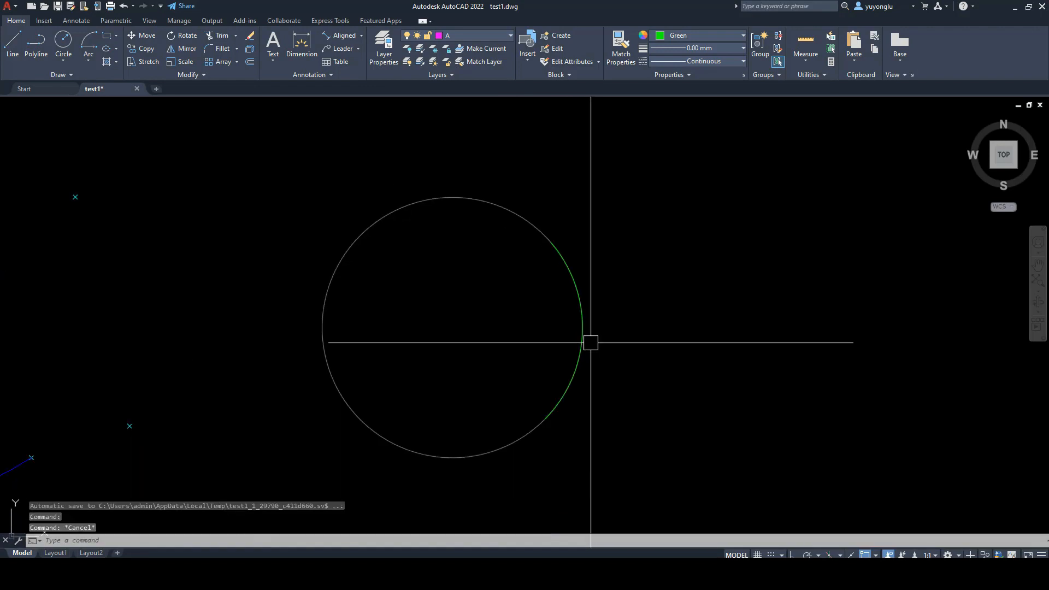
Step: Inspect the arc on the circle's east side and delete it
{"action": "left_click", "coordinate": [578, 372]}
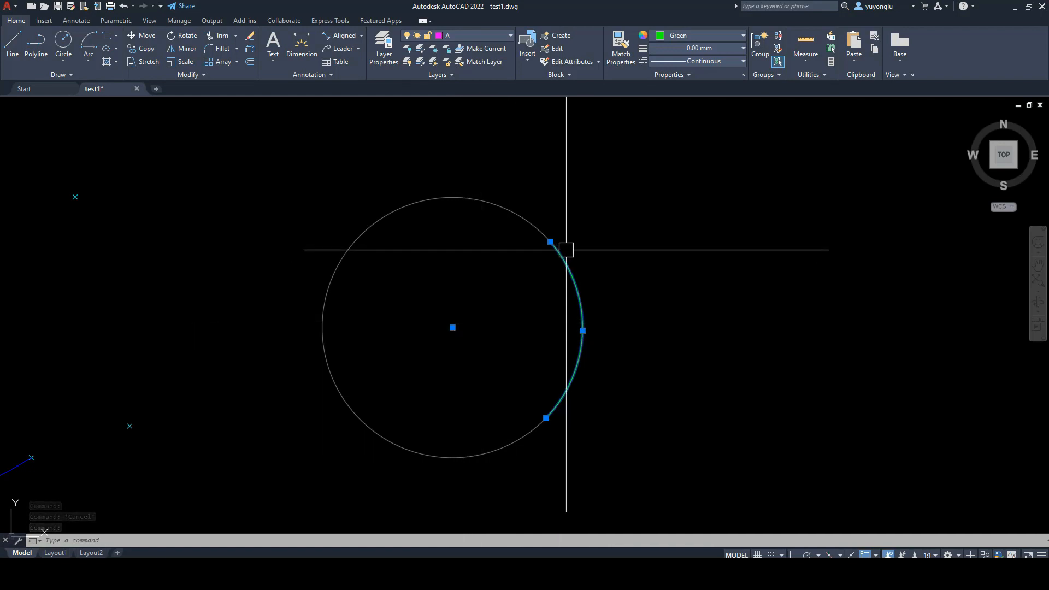
{"action": "scroll", "coordinate": [562, 259], "scroll_direction": "down", "scroll_amount": 2}
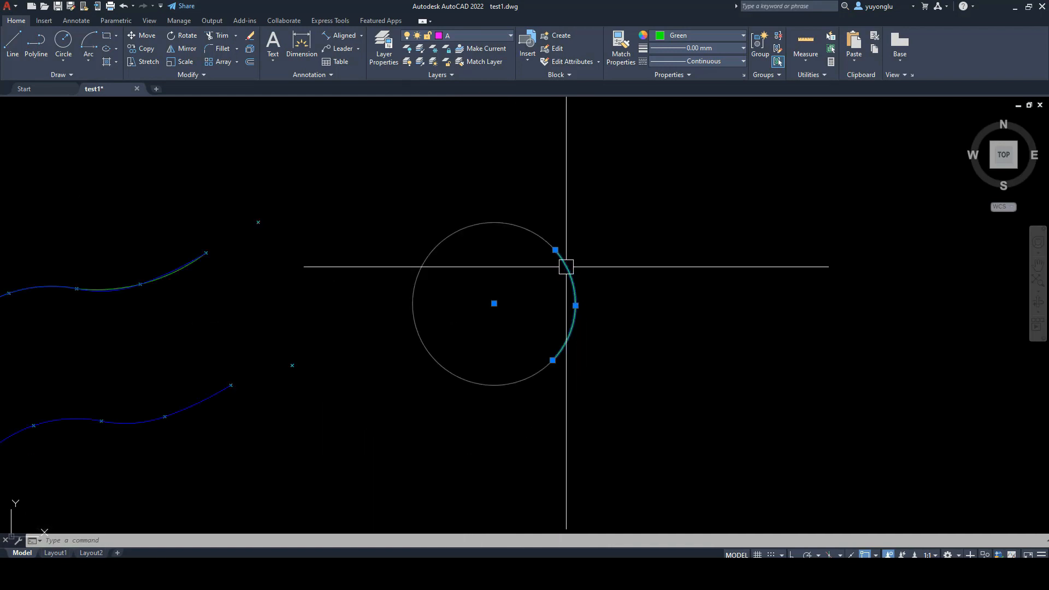
{"action": "middle_click_drag", "start_coordinate": [570, 302], "coordinate": [591, 299]}
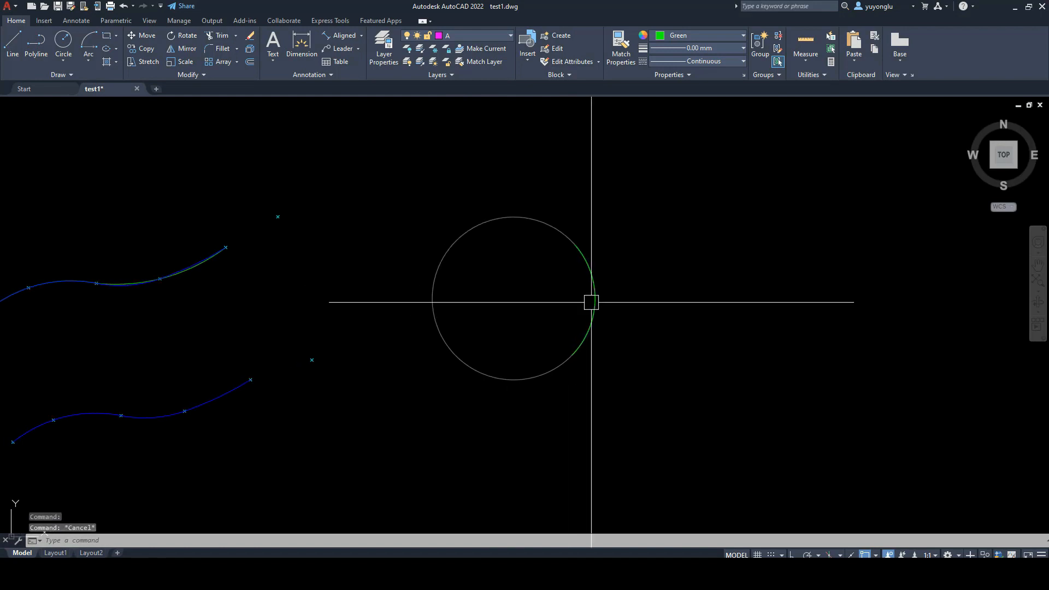
{"action": "left_click", "coordinate": [592, 336]}
{"action": "key", "text": "Delete"}
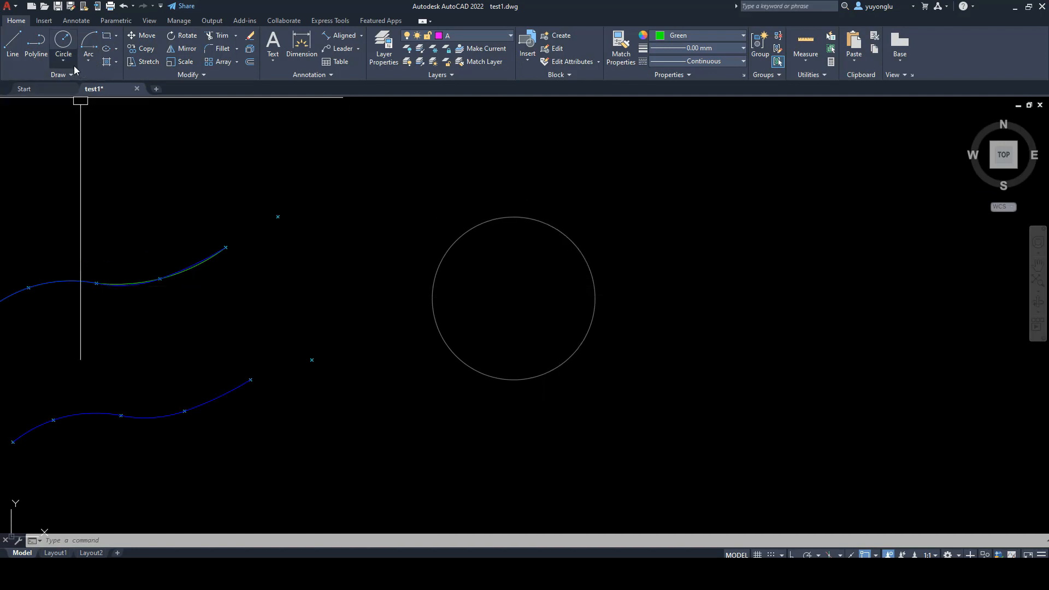
Step: Draw a Start, Center, Angle arc clockwise from the circle's south quadrant about its centre, with an included angle of 60°
{"action": "left_click", "coordinate": [89, 61]}
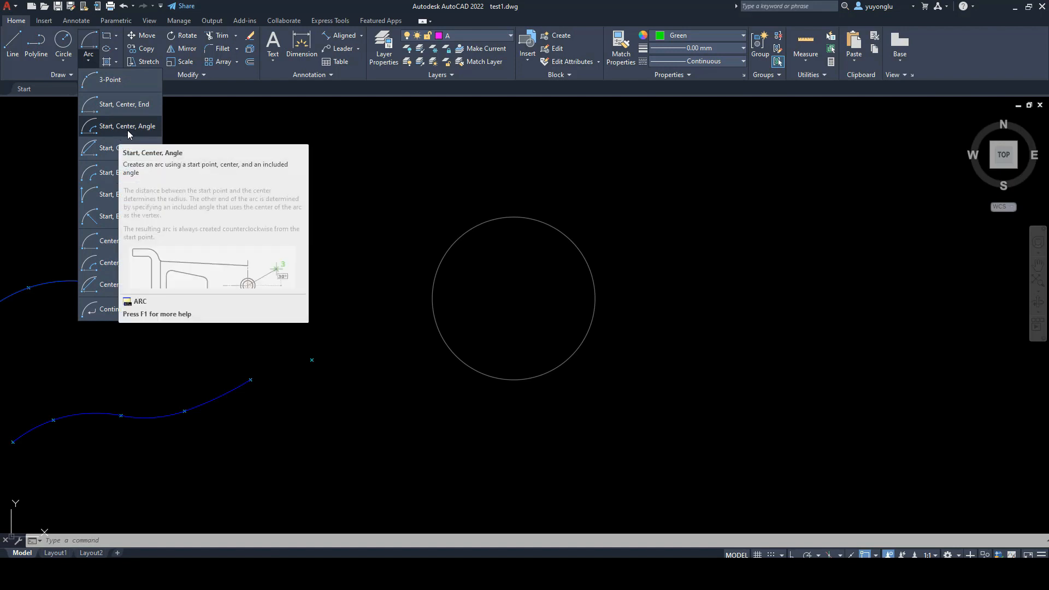
{"action": "left_click", "coordinate": [100, 126]}
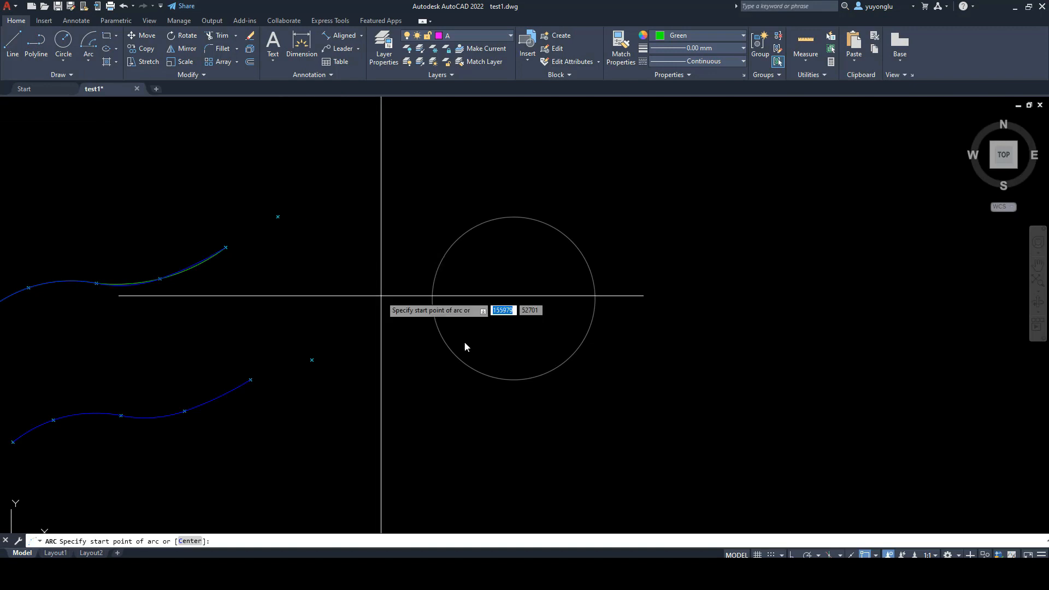
{"action": "left_click", "coordinate": [514, 379]}
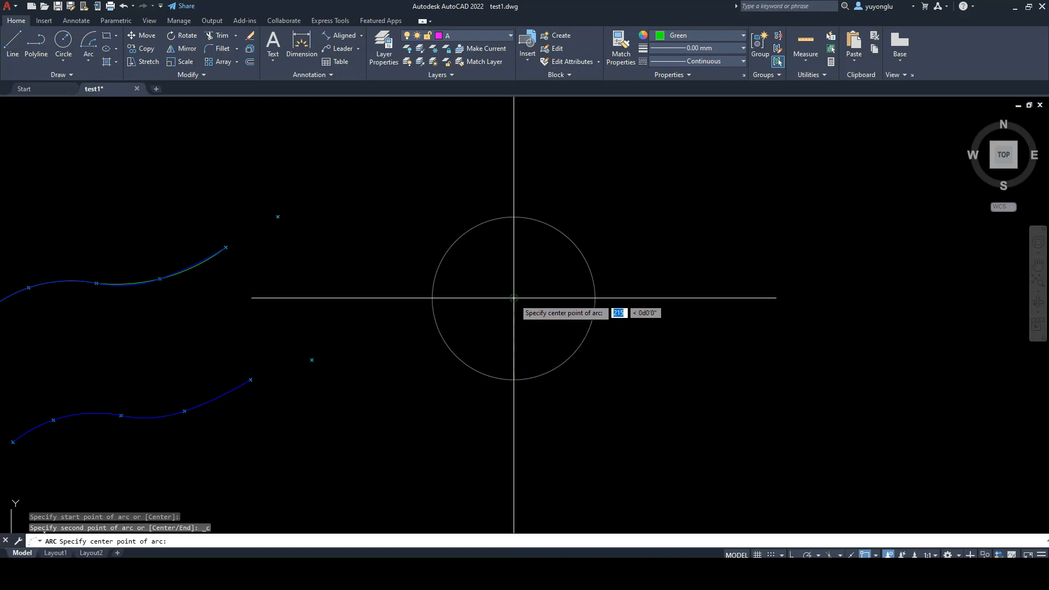
{"action": "left_click", "coordinate": [513, 298]}
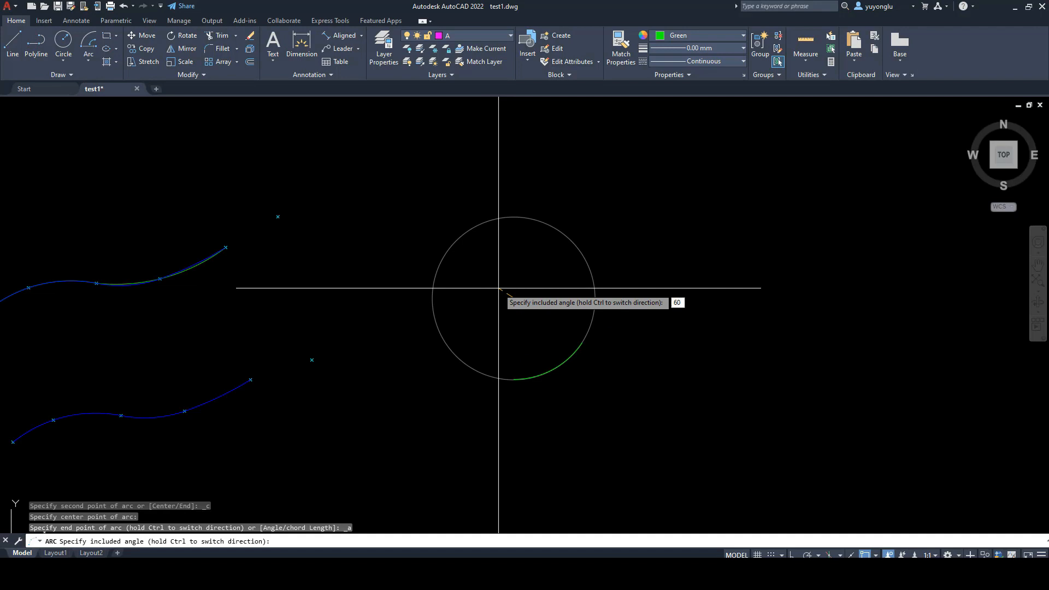
{"action": "key", "text": "Return"}
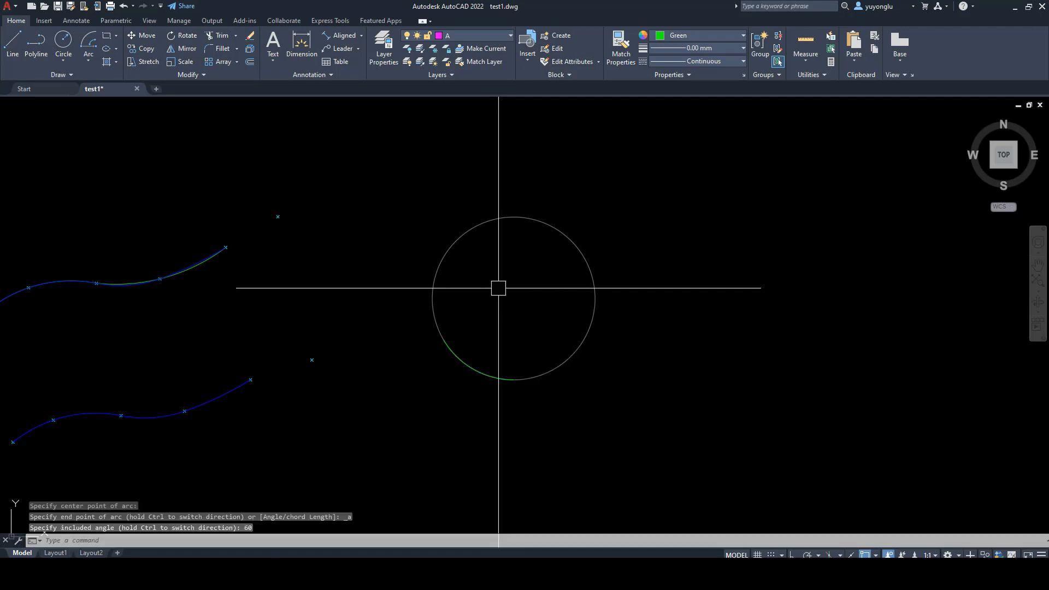
{"action": "left_click", "coordinate": [484, 371]}
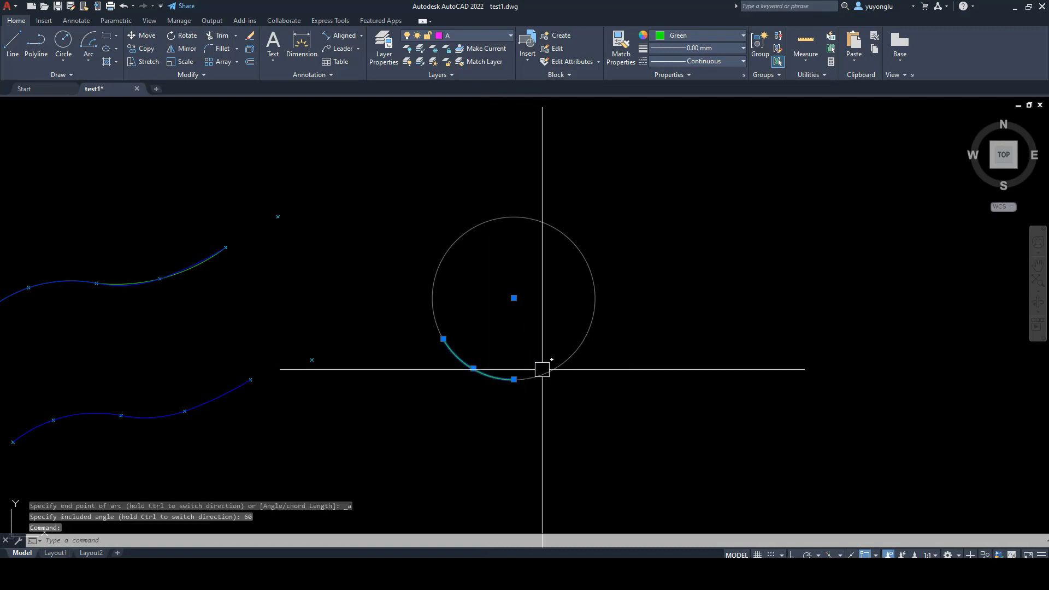
{"action": "key", "text": "Escape"}
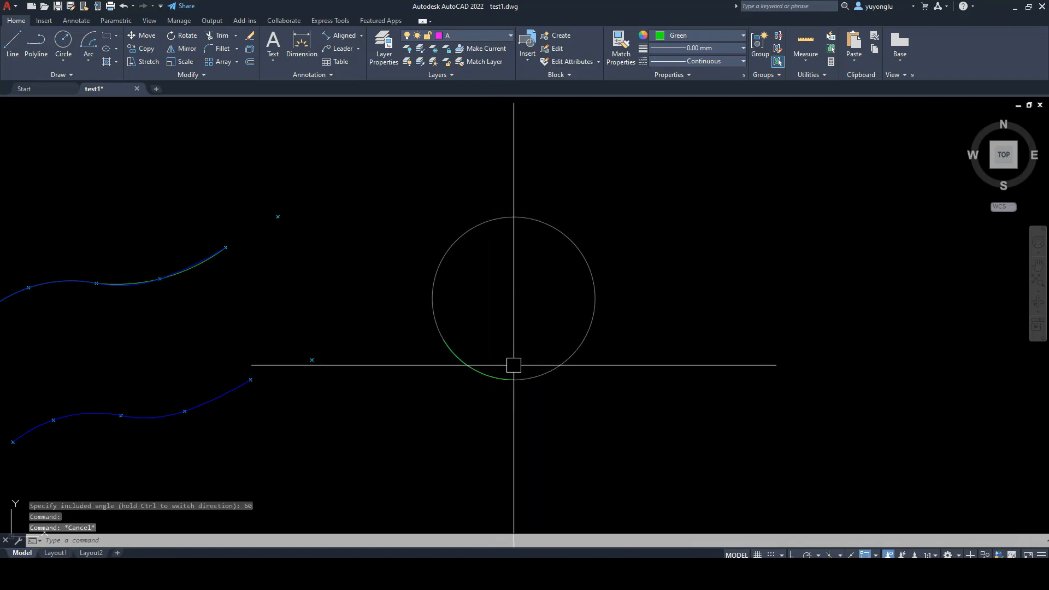
Step: Draw a line from the 60° arc's west endpoint to the circle's centre
{"action": "type", "text": "l"}
{"action": "key", "text": "Escape"}
{"action": "left_click", "coordinate": [483, 374]}
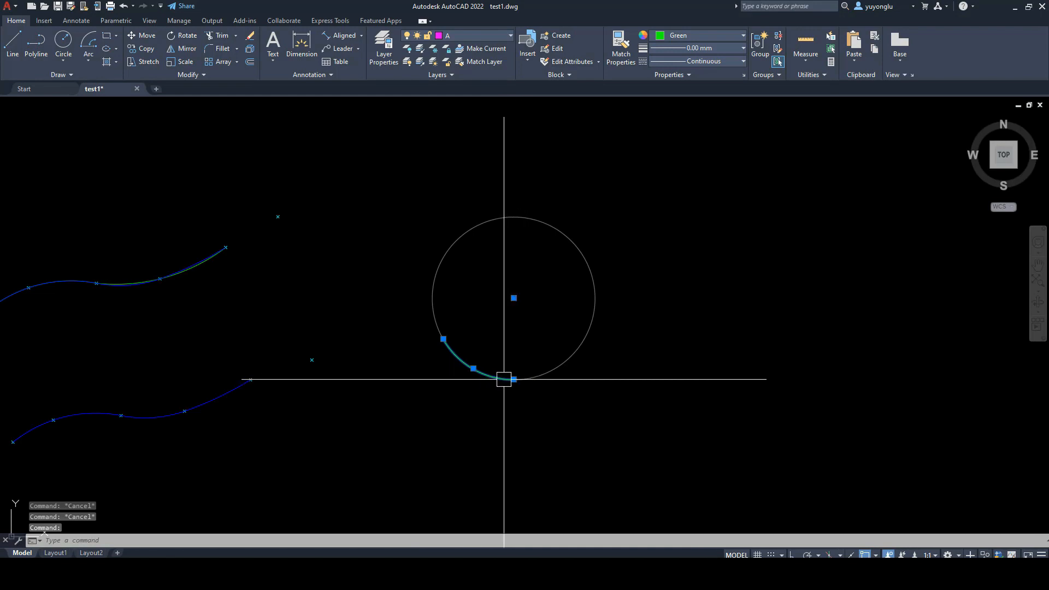
{"action": "key", "text": "Escape"}
{"action": "left_click", "coordinate": [477, 374]}
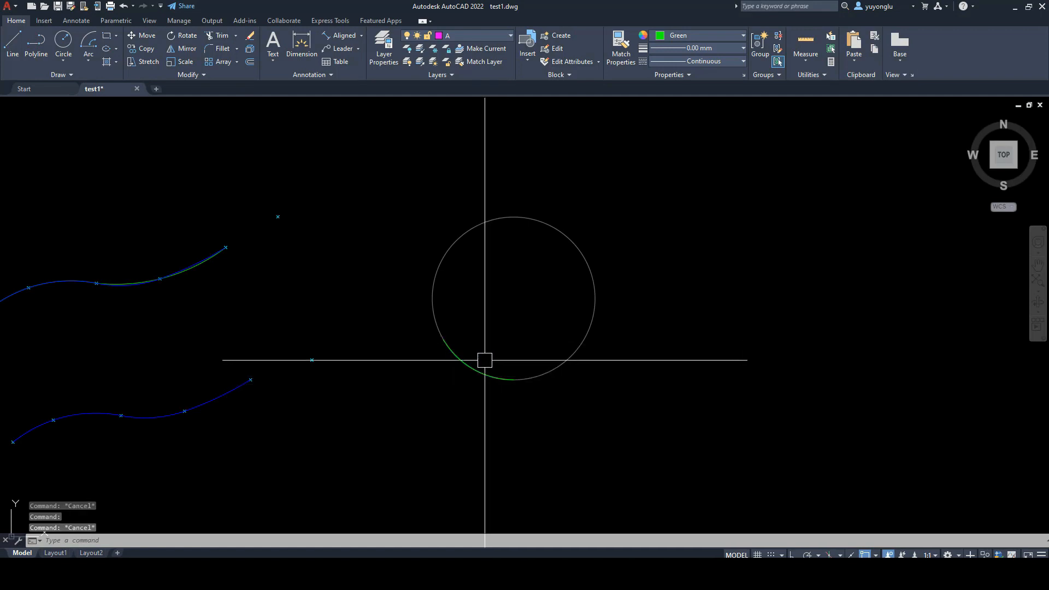
{"action": "key", "text": "Return"}
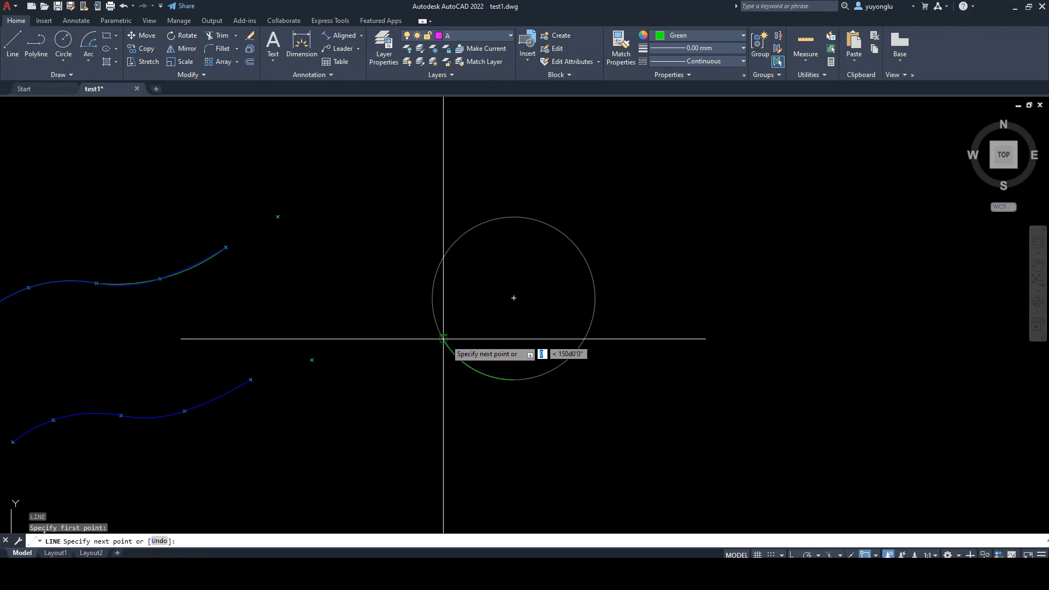
{"action": "left_click", "coordinate": [444, 339]}
{"action": "left_click", "coordinate": [514, 298]}
{"action": "key", "text": "Return"}
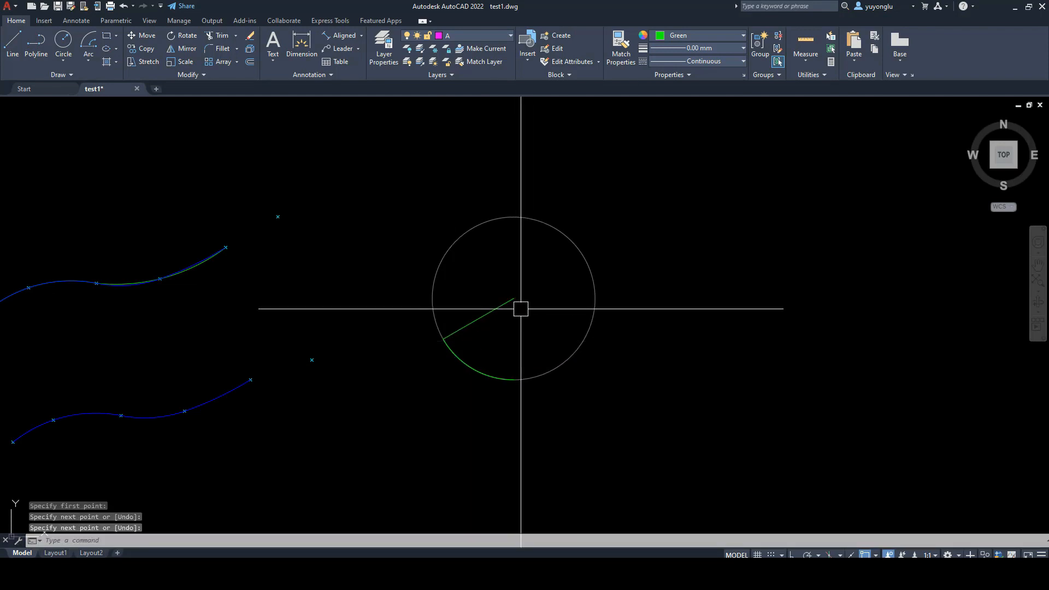
Step: Draw a second line from the circle's centre to the arc's start point at the south quadrant
{"action": "key", "text": "Return"}
{"action": "left_click", "coordinate": [513, 298]}
{"action": "left_click", "coordinate": [514, 379]}
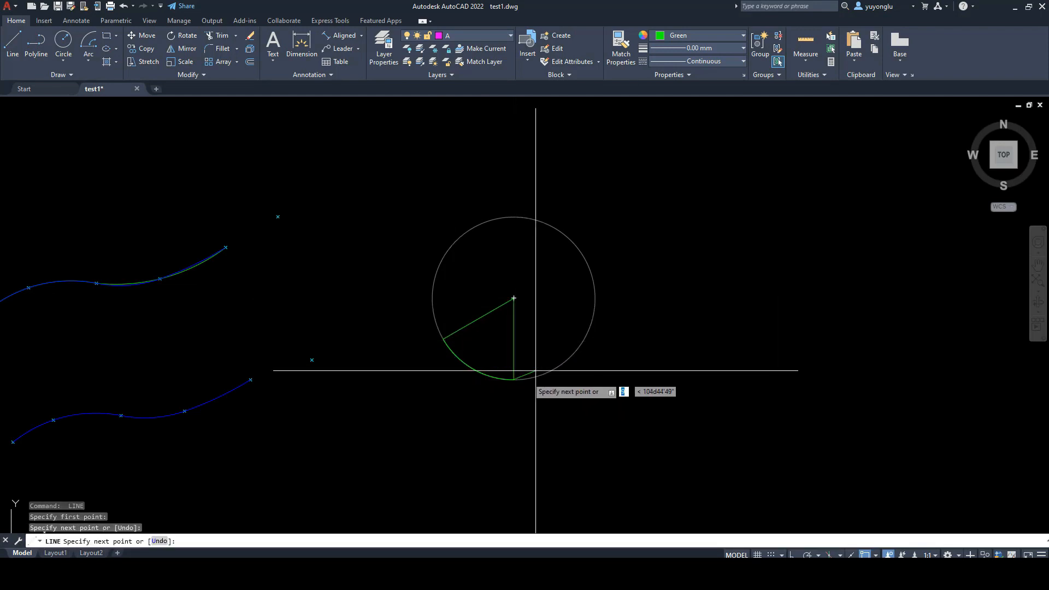
{"action": "key", "text": "Return"}
{"action": "left_click", "coordinate": [509, 344]}
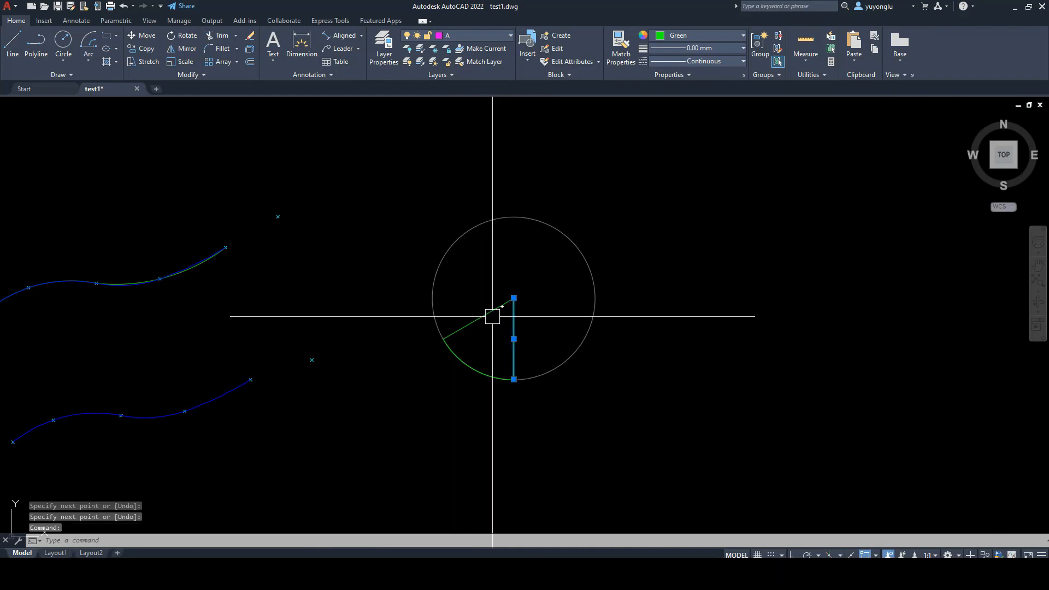
{"action": "left_click", "coordinate": [492, 312]}
{"action": "key", "text": "Escape"}
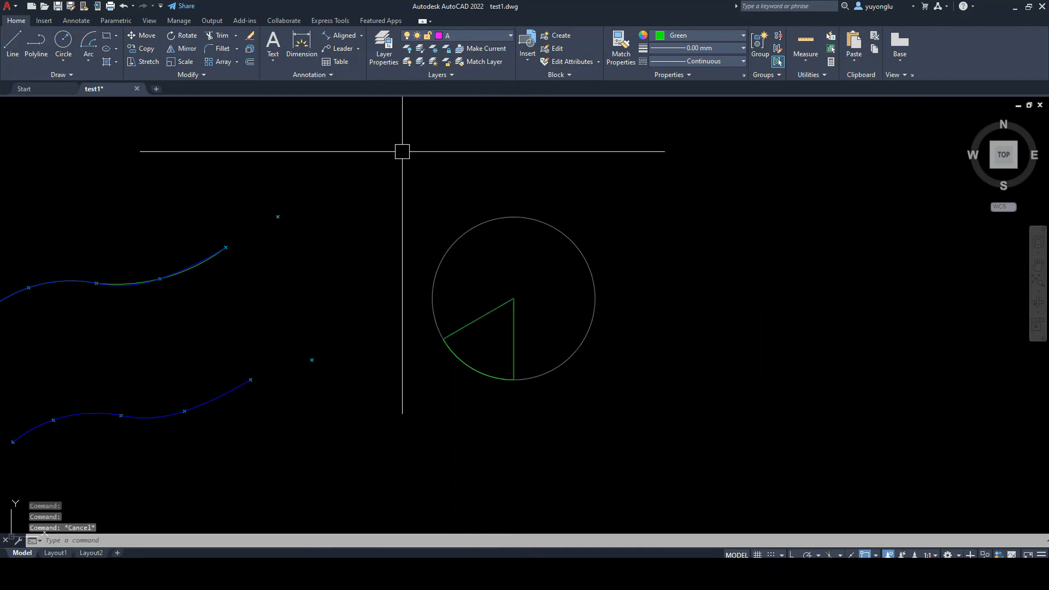
Step: Add an angular dimension between the two lines that join the 60° arc's endpoints to the circle's centre
{"action": "left_click", "coordinate": [361, 35]}
{"action": "left_click", "coordinate": [337, 106]}
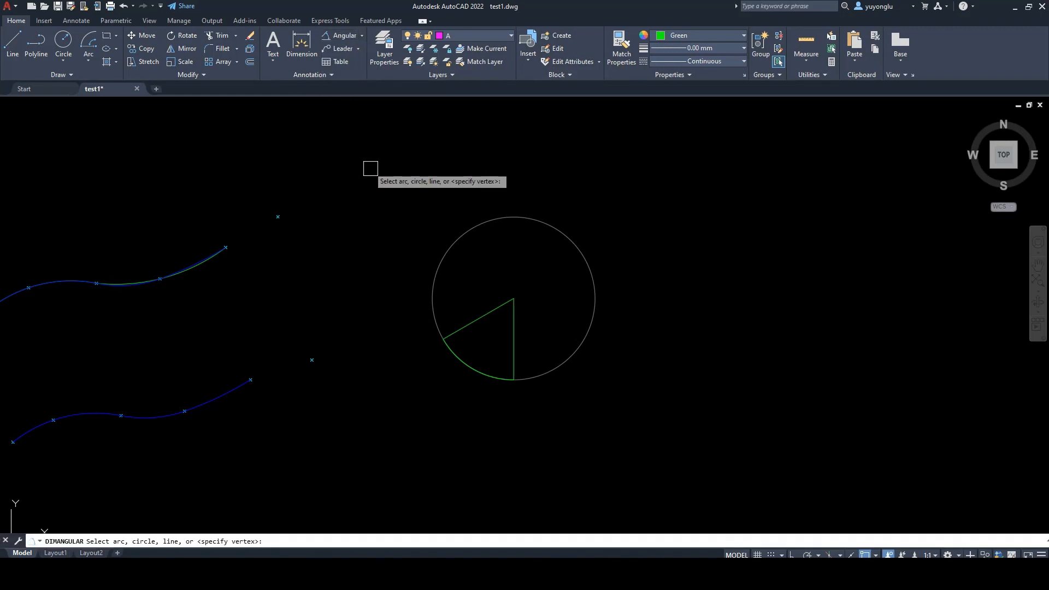
{"action": "scroll", "coordinate": [487, 319], "scroll_direction": "up", "scroll_amount": 4}
{"action": "left_click", "coordinate": [490, 297]}
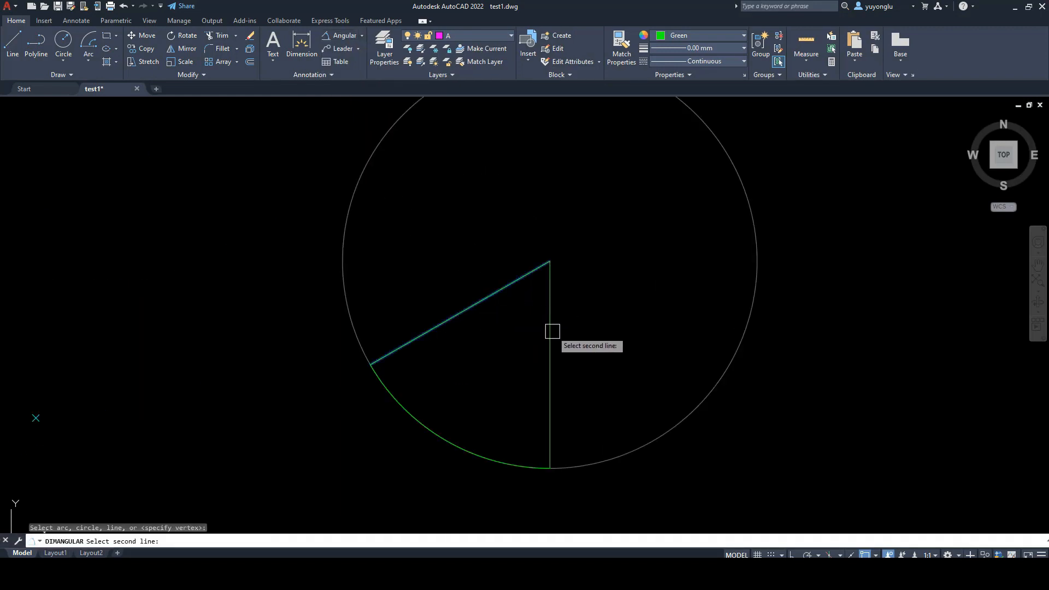
{"action": "left_click", "coordinate": [550, 331]}
{"action": "left_click", "coordinate": [525, 342]}
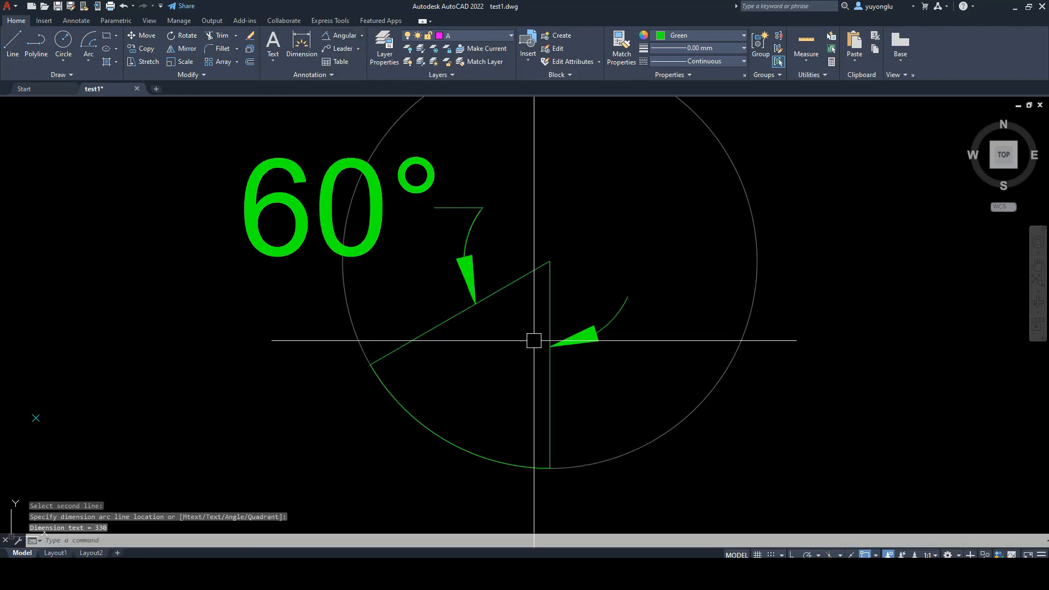
Step: Delete the 60° arc together with its two radius lines and the angular dimension, keeping the circle
{"action": "scroll", "coordinate": [557, 334], "scroll_direction": "down", "scroll_amount": 2}
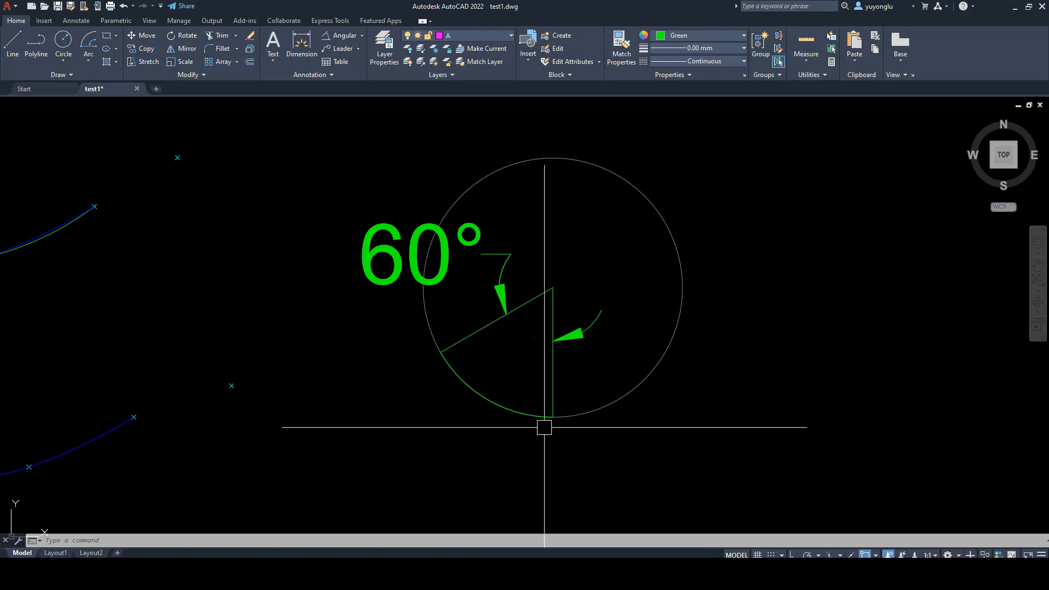
{"action": "mouse_move", "coordinate": [583, 376]}
{"action": "left_mouse_down"}
{"action": "mouse_move", "coordinate": [585, 363]}
{"action": "mouse_move", "coordinate": [492, 284]}
{"action": "mouse_move", "coordinate": [555, 346]}
{"action": "left_mouse_up"}
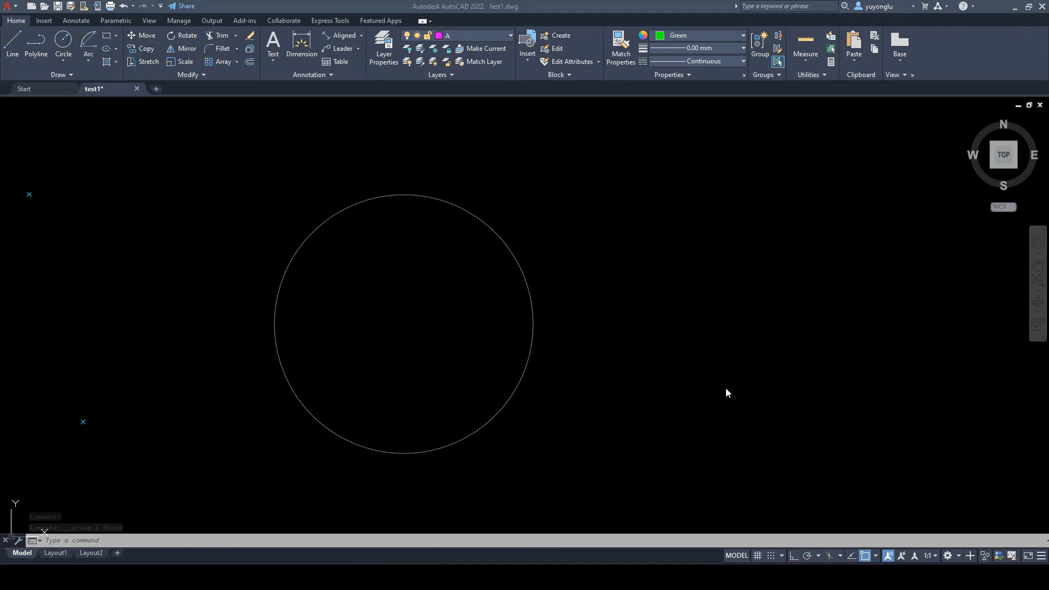
{"action": "scroll", "coordinate": [708, 413], "scroll_direction": "down", "scroll_amount": 2}
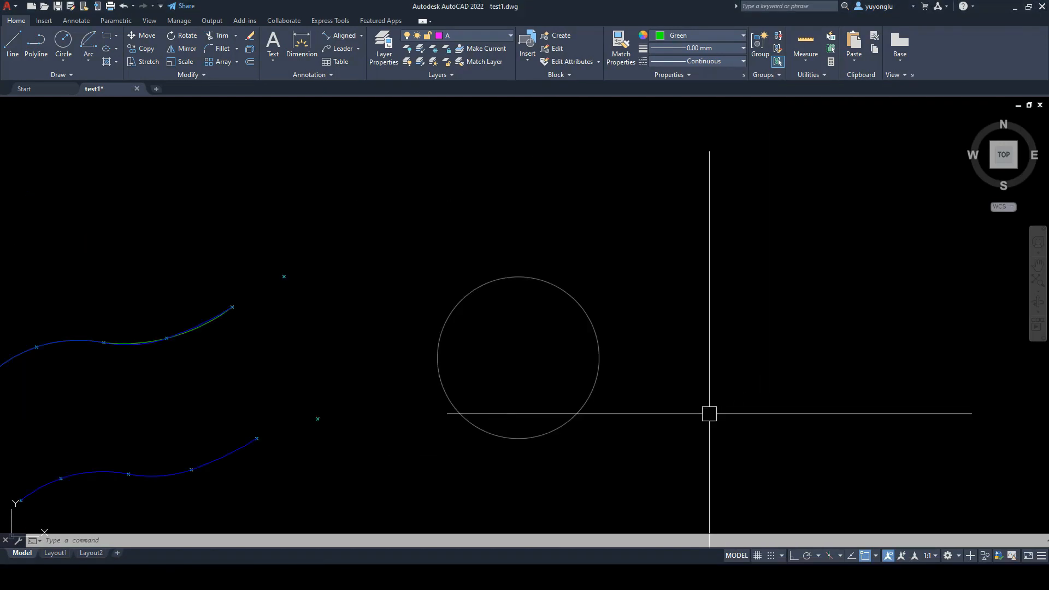
Step: Draw a Start, Center, Length arc from the circle's southeast side about its centre, with a chord length of 400
{"action": "mouse_move", "coordinate": [707, 412]}
{"action": "middle_mouse_down"}
{"action": "mouse_move", "coordinate": [654, 432]}
{"action": "mouse_move", "coordinate": [624, 416]}
{"action": "middle_mouse_up"}
{"action": "scroll", "coordinate": [653, 432], "scroll_direction": "up", "scroll_amount": 2}
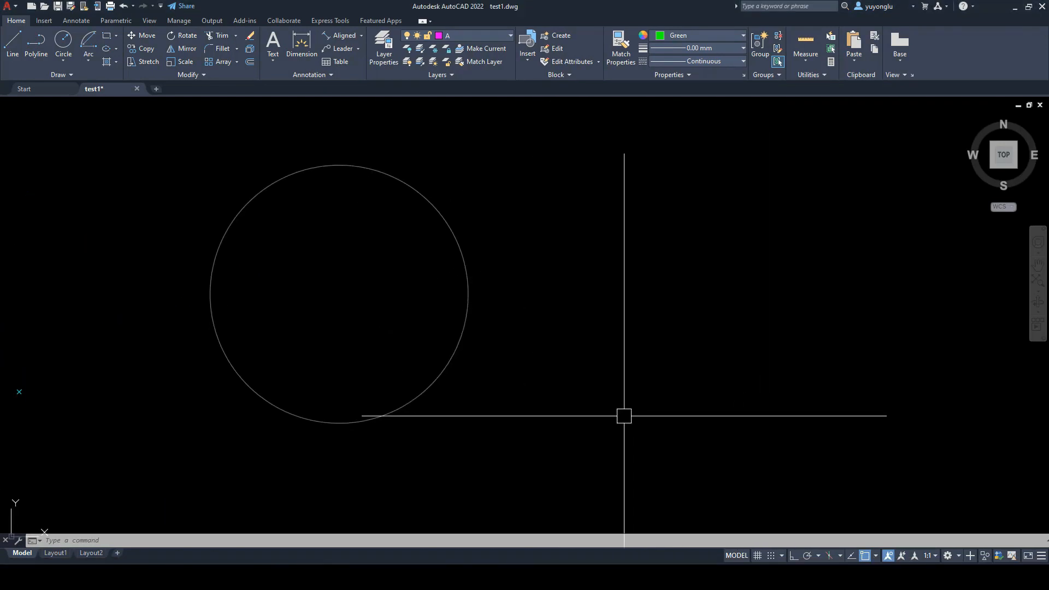
{"action": "left_click", "coordinate": [89, 63]}
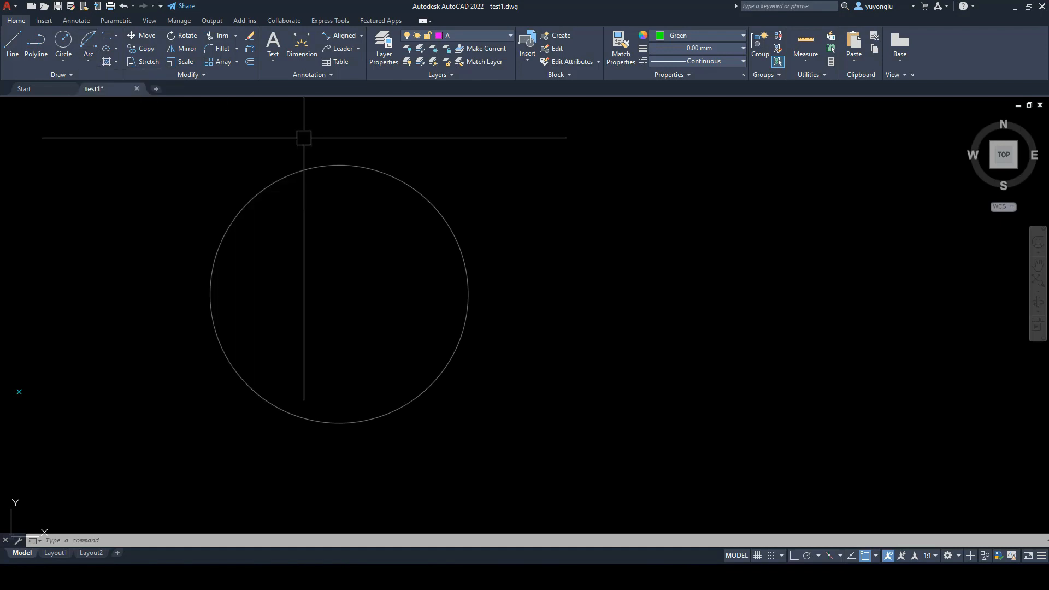
{"action": "left_click", "coordinate": [88, 57]}
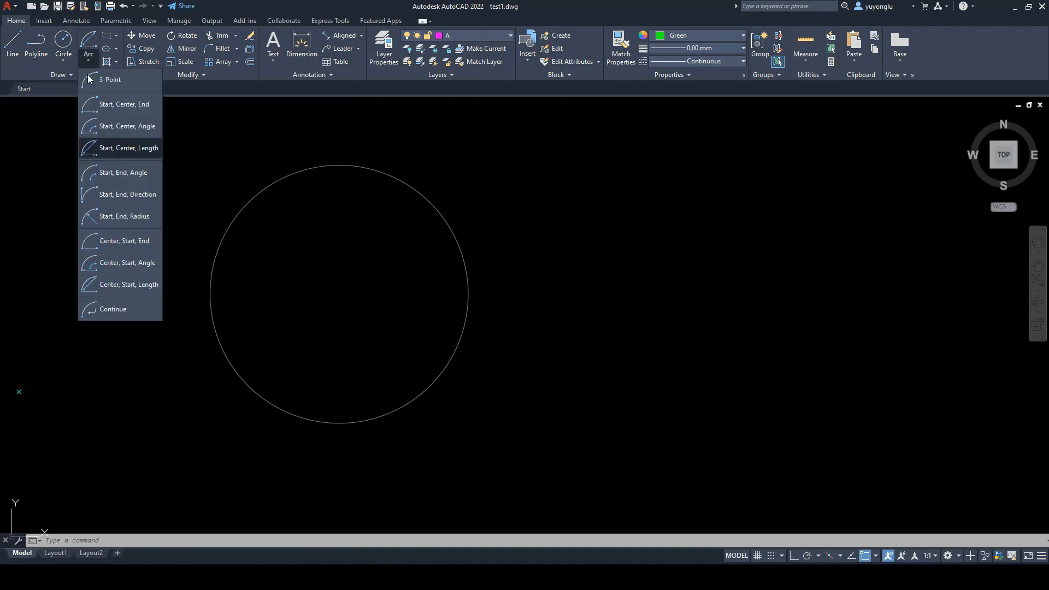
{"action": "left_click", "coordinate": [107, 151]}
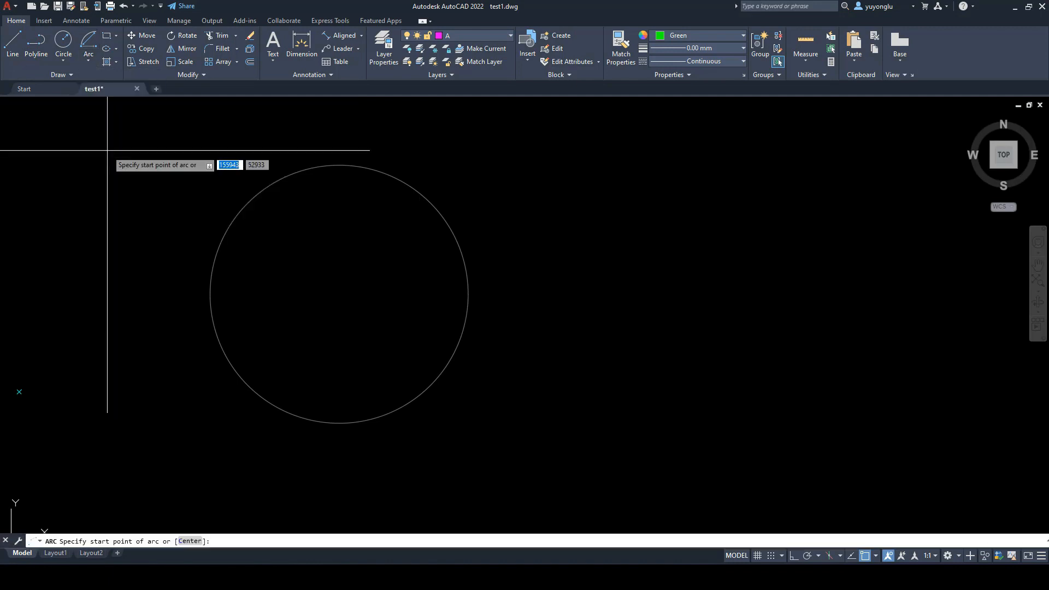
{"action": "left_click", "coordinate": [429, 387]}
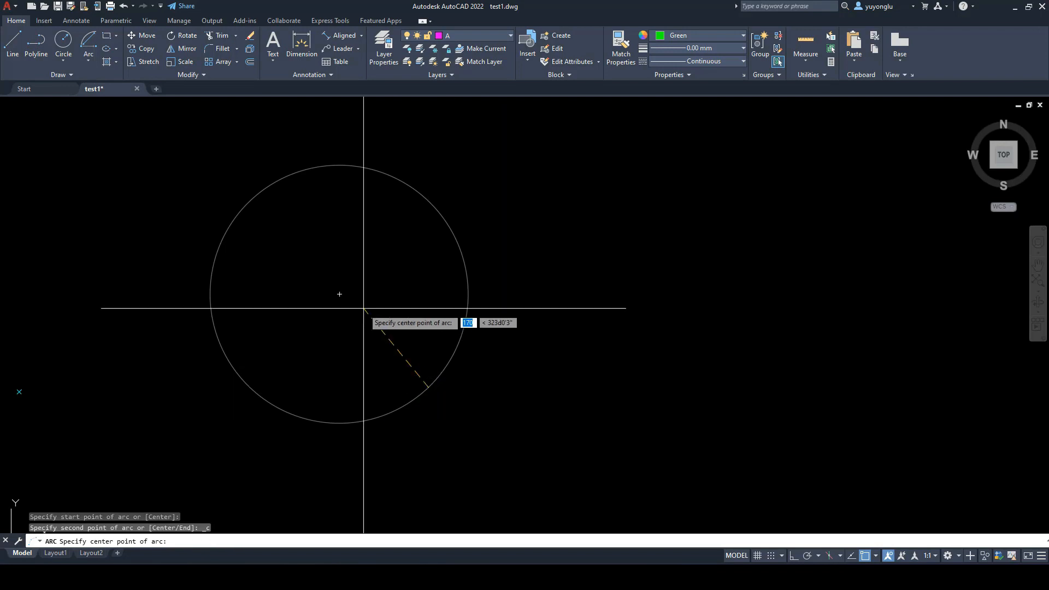
{"action": "middle_click_drag", "start_coordinate": [382, 333], "coordinate": [410, 344]}
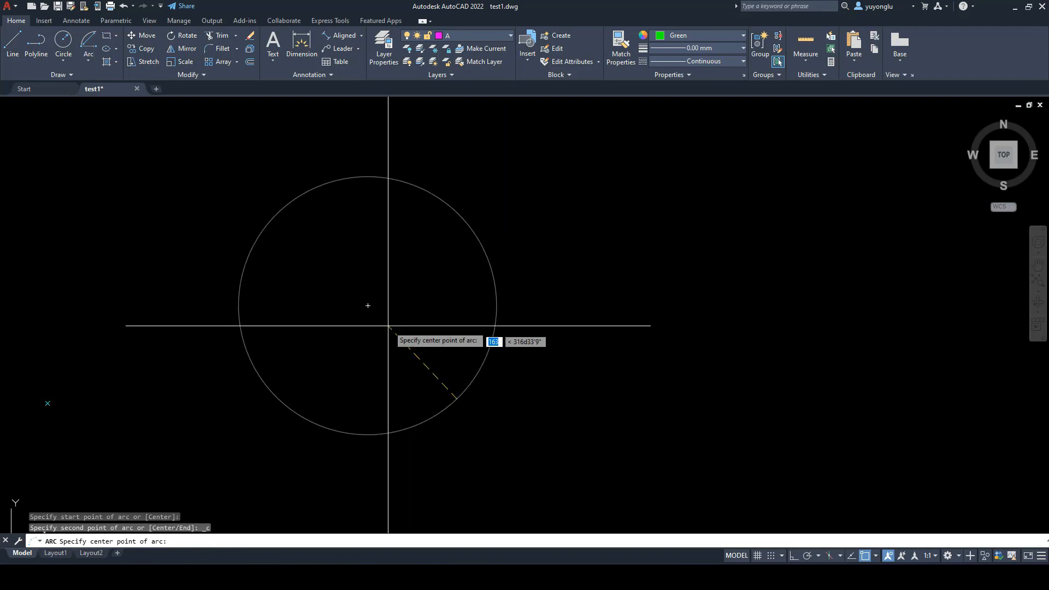
{"action": "left_click", "coordinate": [368, 306]}
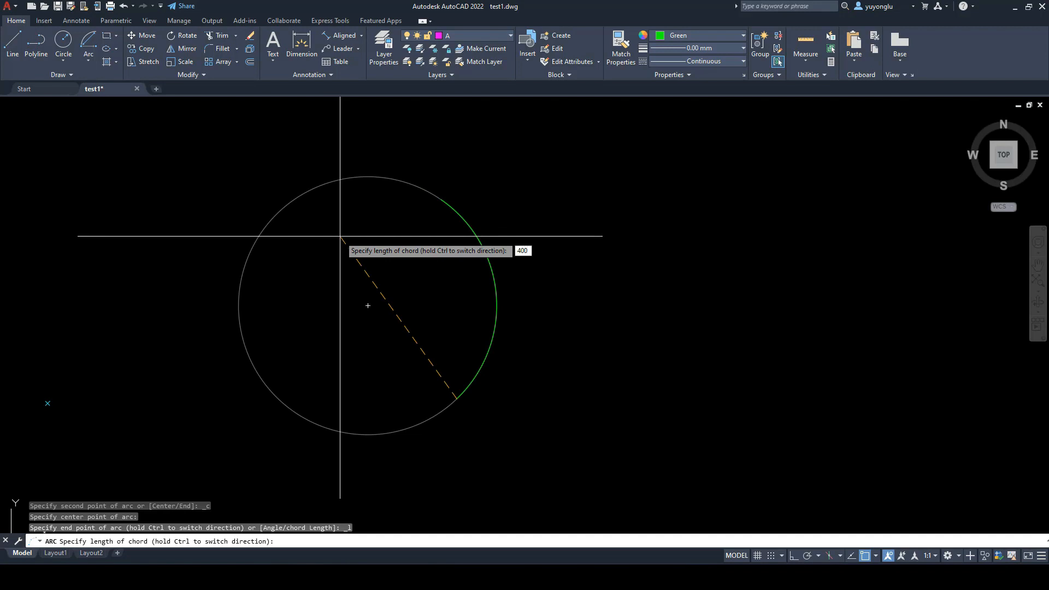
{"action": "key", "text": "Return"}
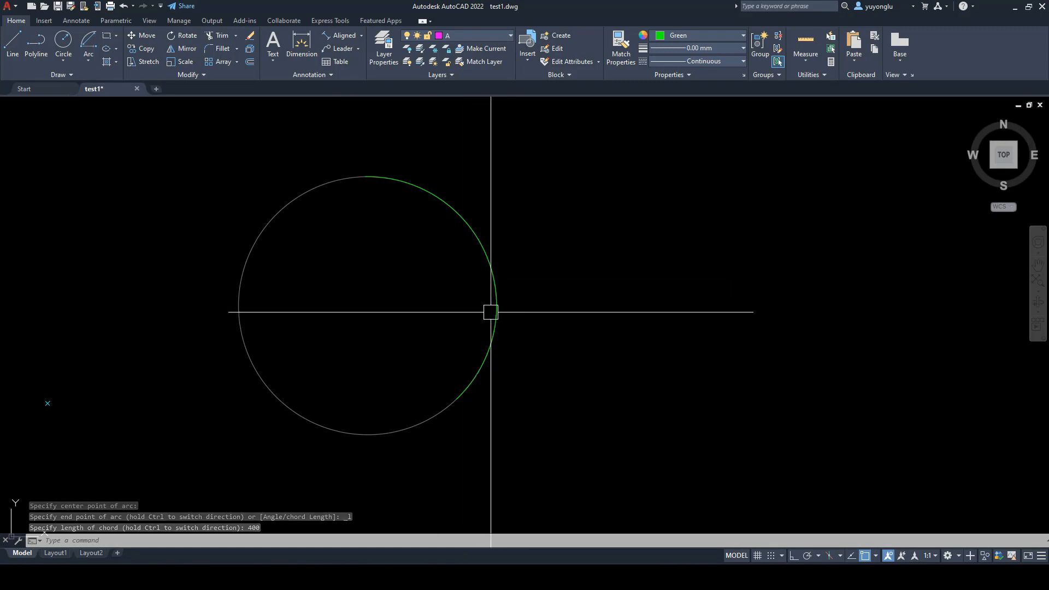
Step: Inspect the chord-length arc's endpoints, midpoint and centre on the circle
{"action": "left_click", "coordinate": [485, 280]}
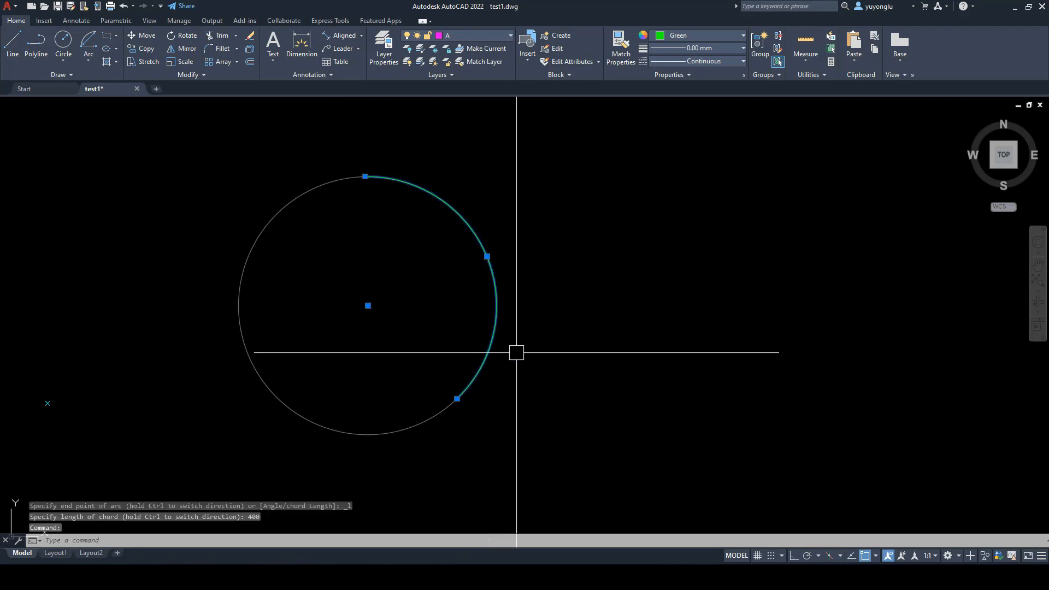
{"action": "key", "text": "Escape"}
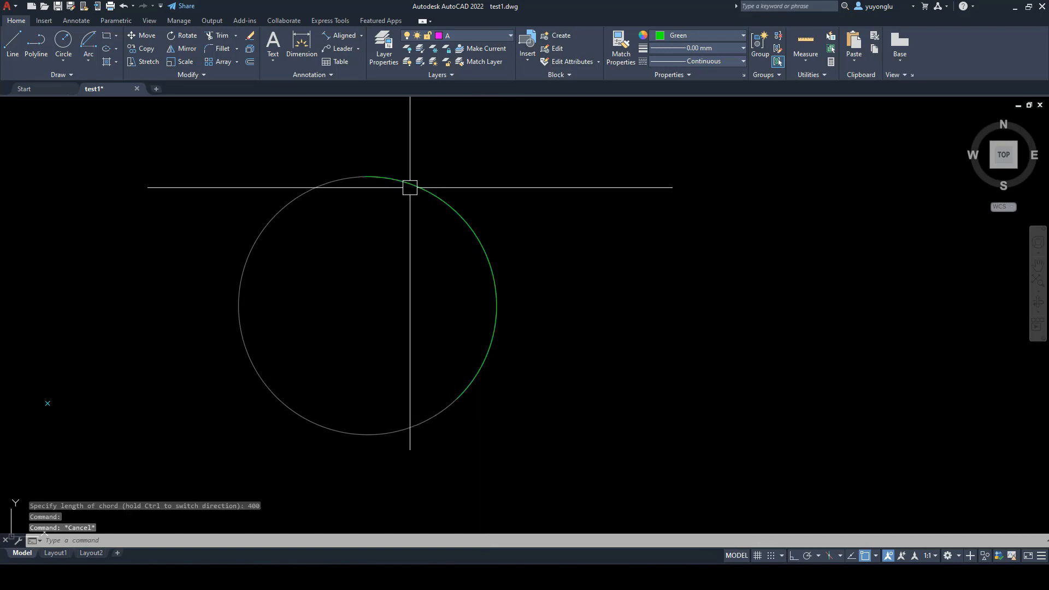
{"action": "left_click", "coordinate": [471, 229]}
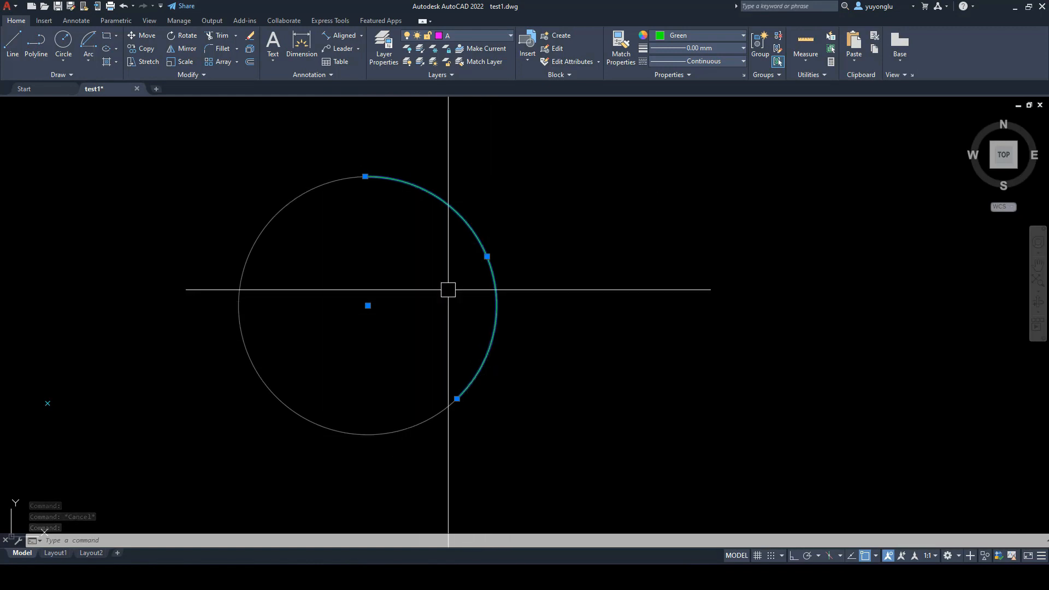
{"action": "key", "text": "Escape"}
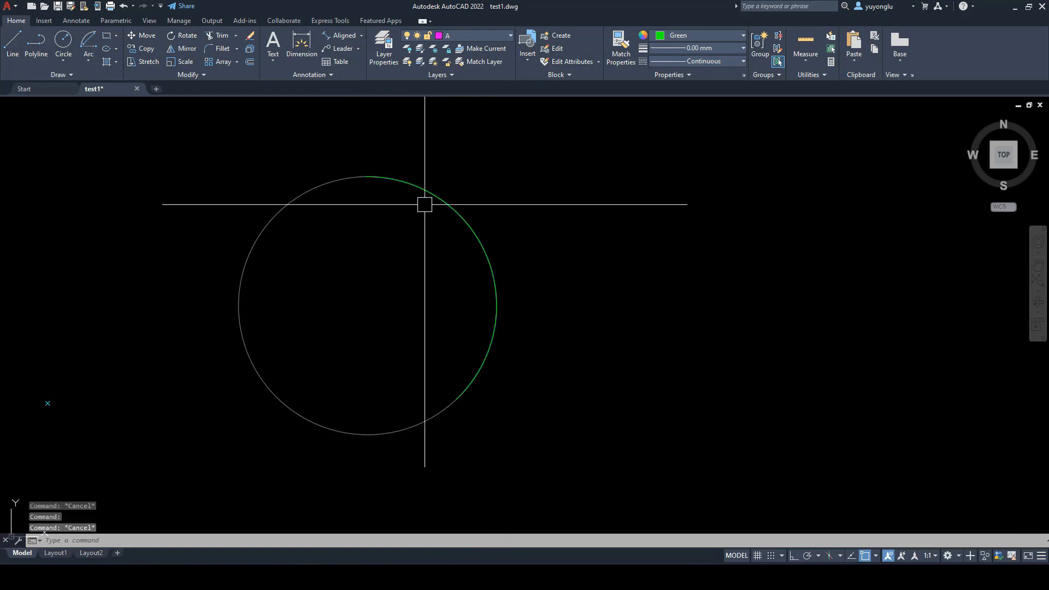
Step: Add an aligned dimension across the arc's chord, from its north endpoint to its southeast endpoint
{"action": "left_click", "coordinate": [361, 36]}
{"action": "left_click", "coordinate": [335, 74]}
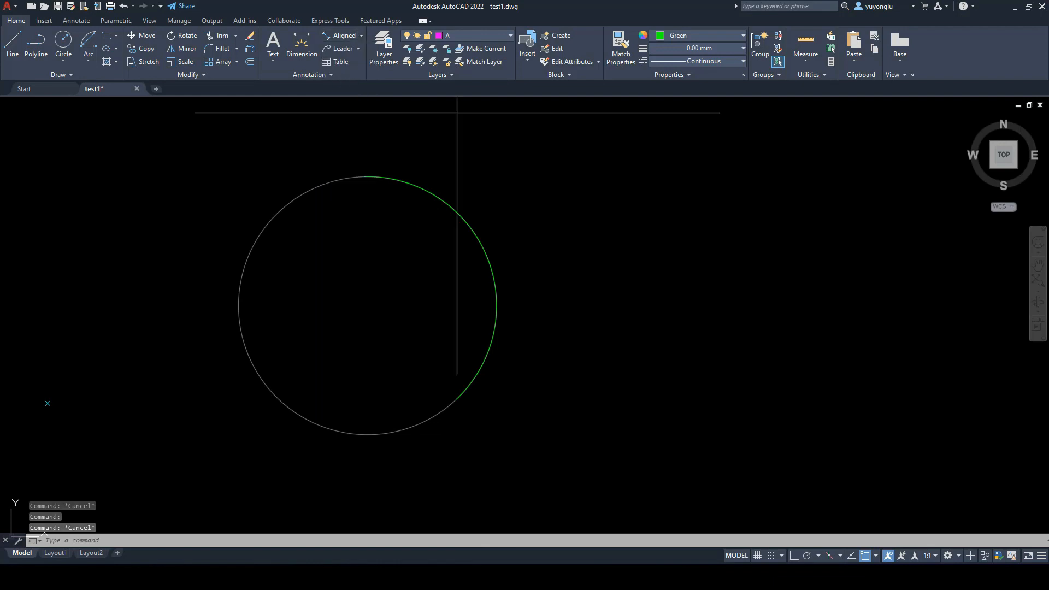
{"action": "left_click", "coordinate": [366, 177]}
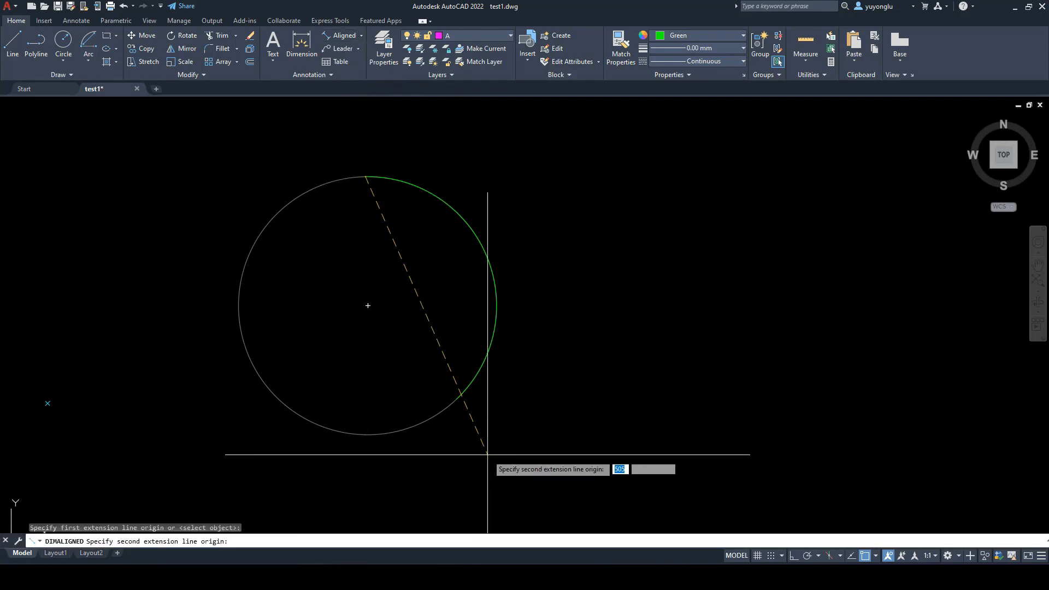
{"action": "left_click", "coordinate": [460, 395]}
{"action": "left_click", "coordinate": [466, 380]}
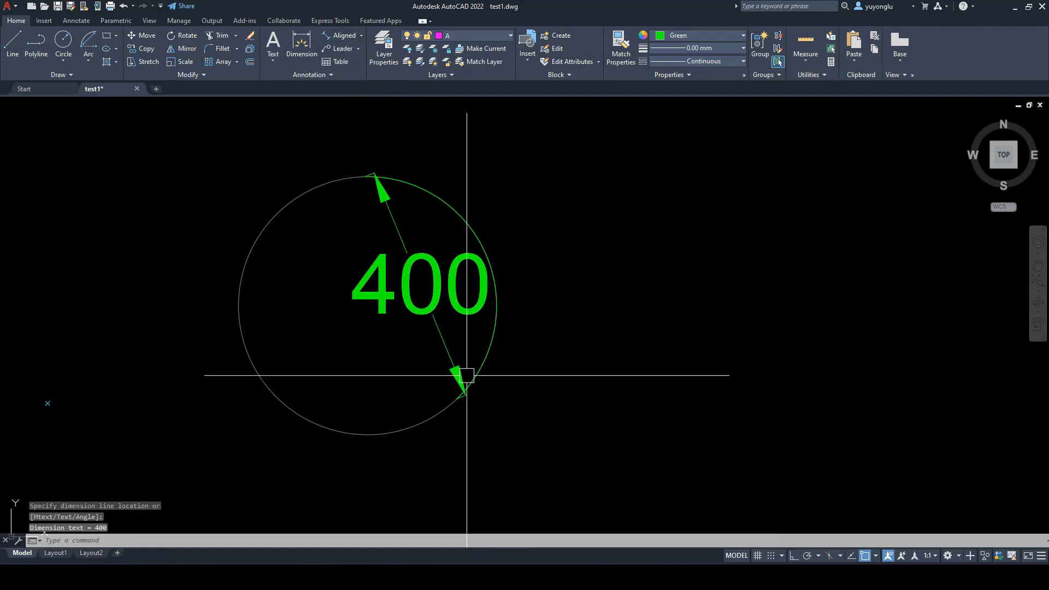
Step: Delete the aligned dimension on the arc's chord
{"action": "left_click", "coordinate": [444, 339]}
{"action": "key", "text": "Escape"}
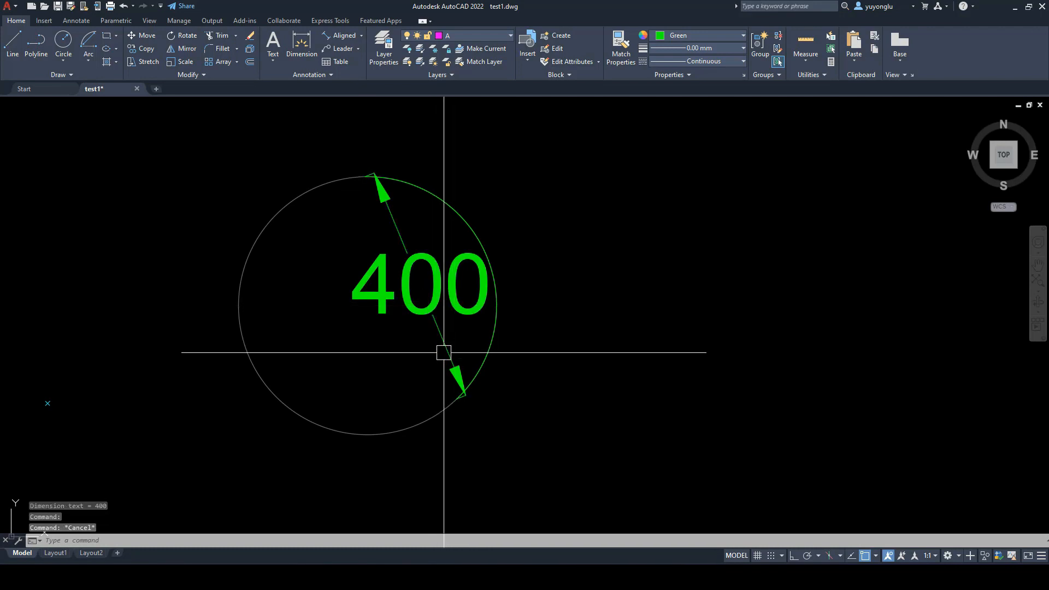
{"action": "left_click", "coordinate": [438, 324]}
{"action": "key", "text": "Delete"}
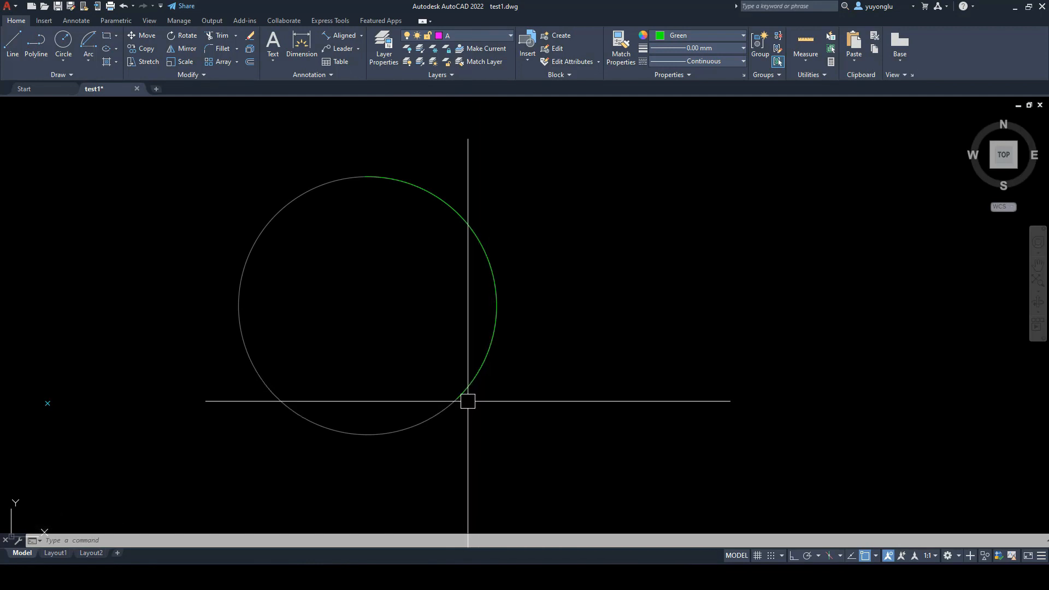
Step: Delete the chord-length arc from the circle's east side
{"action": "left_click", "coordinate": [491, 353]}
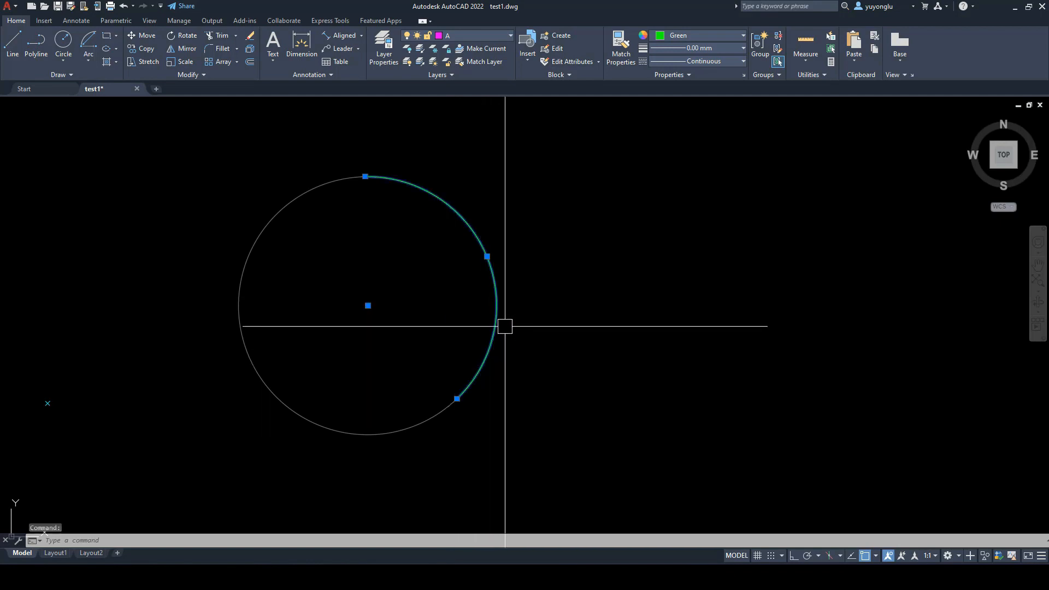
{"action": "key", "text": "Delete"}
{"action": "key", "text": "Escape"}
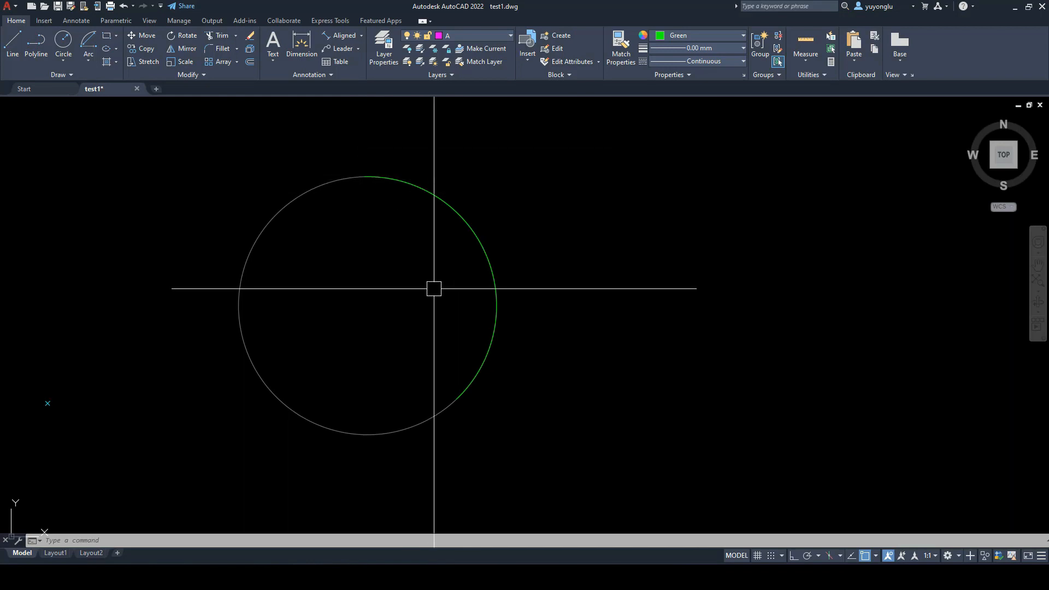
{"action": "left_click", "coordinate": [93, 57]}
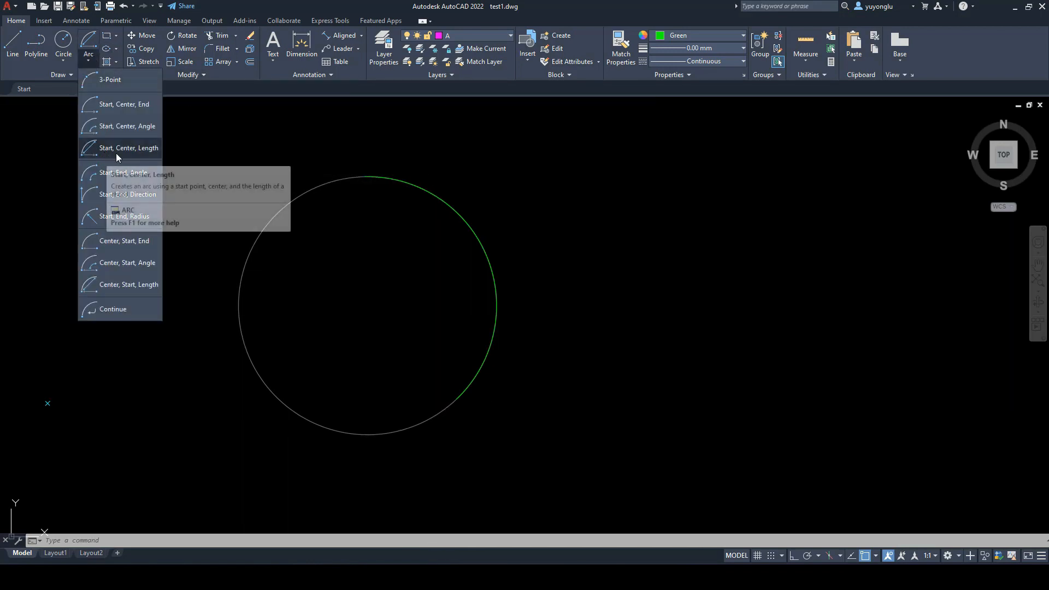
{"action": "left_click", "coordinate": [435, 290]}
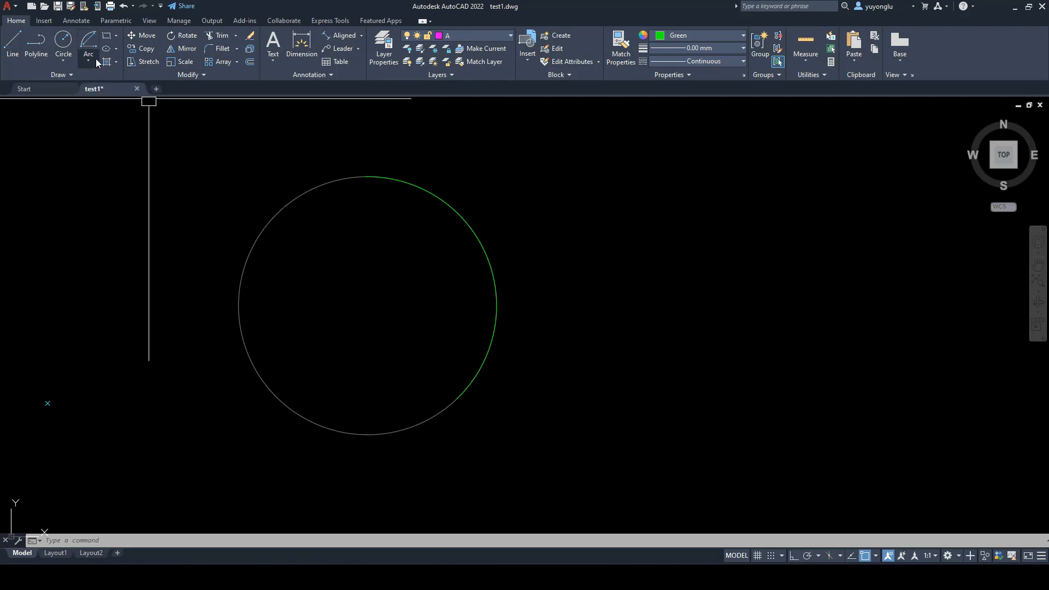
{"action": "key", "text": "Escape"}
{"action": "key", "text": "Escape"}
{"action": "left_click", "coordinate": [393, 173]}
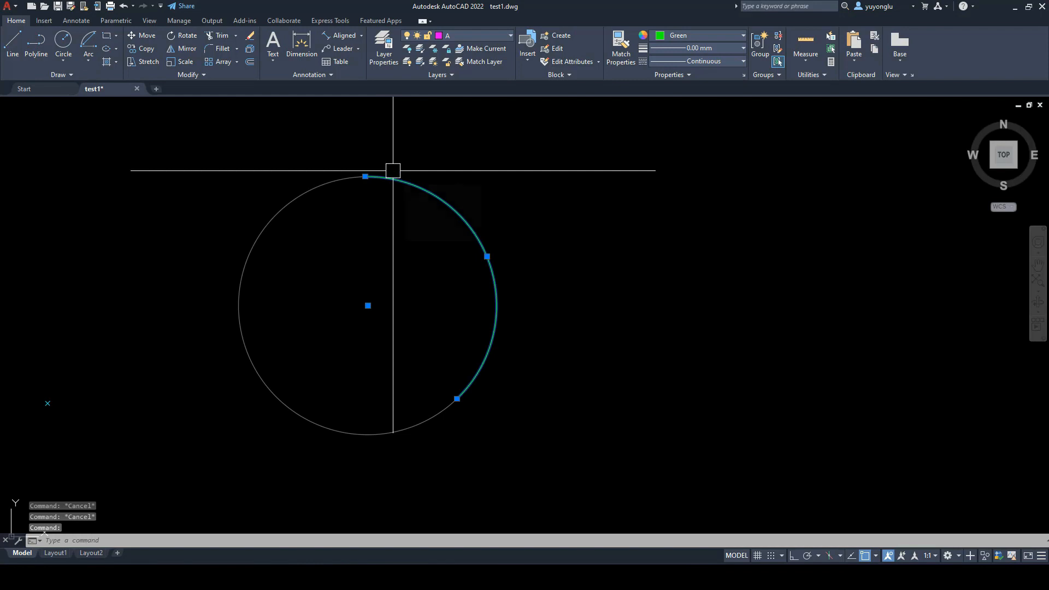
Step: Draw a Start, End, Angle arc from the circle's southwest side to its west side, with an included angle of 70°
{"action": "left_click", "coordinate": [89, 60]}
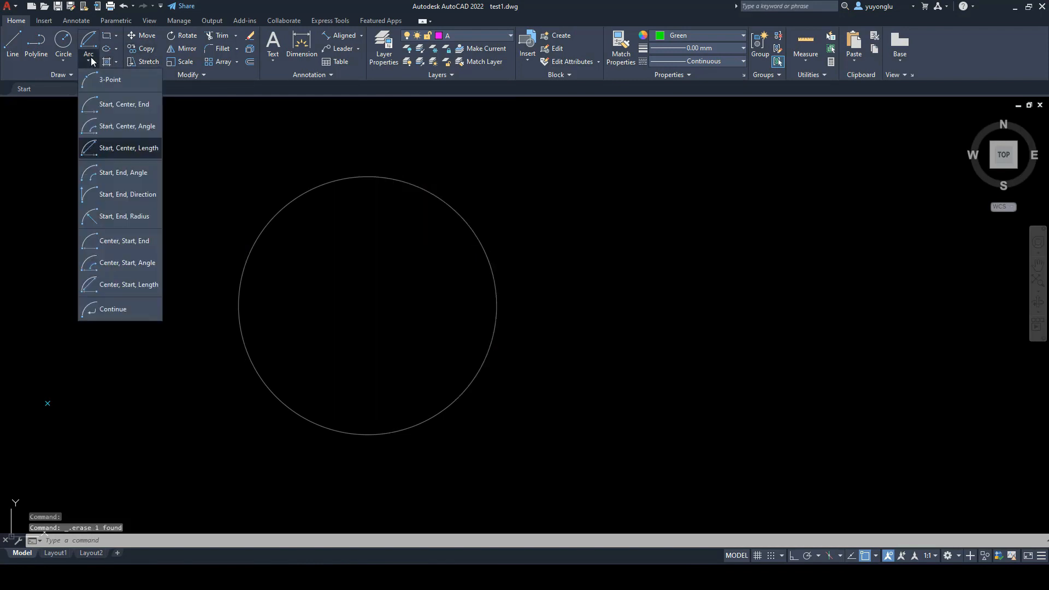
{"action": "left_click", "coordinate": [107, 174]}
{"action": "left_click", "coordinate": [276, 397]}
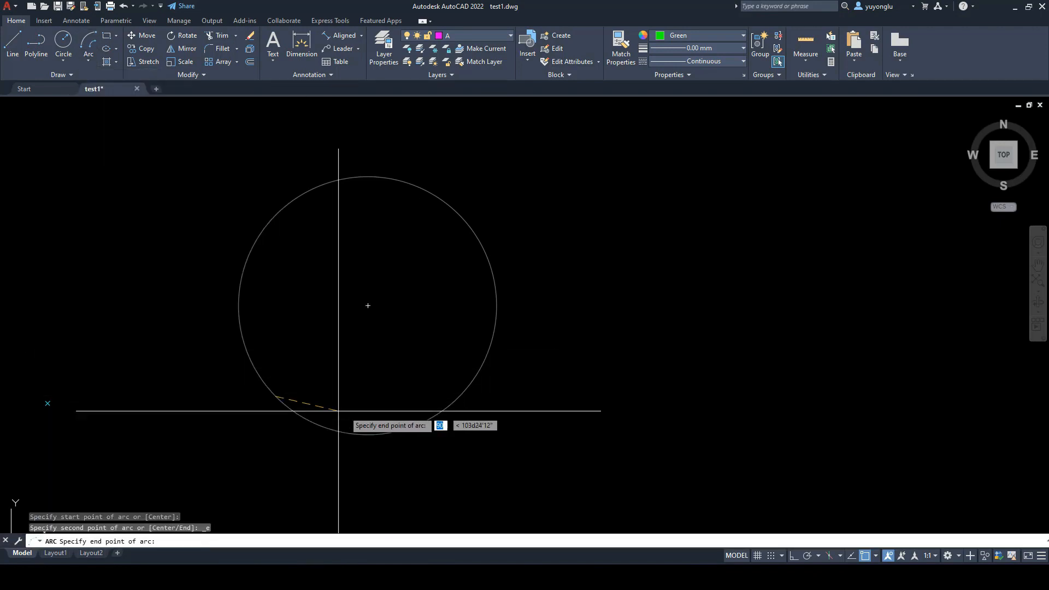
{"action": "left_click", "coordinate": [90, 58]}
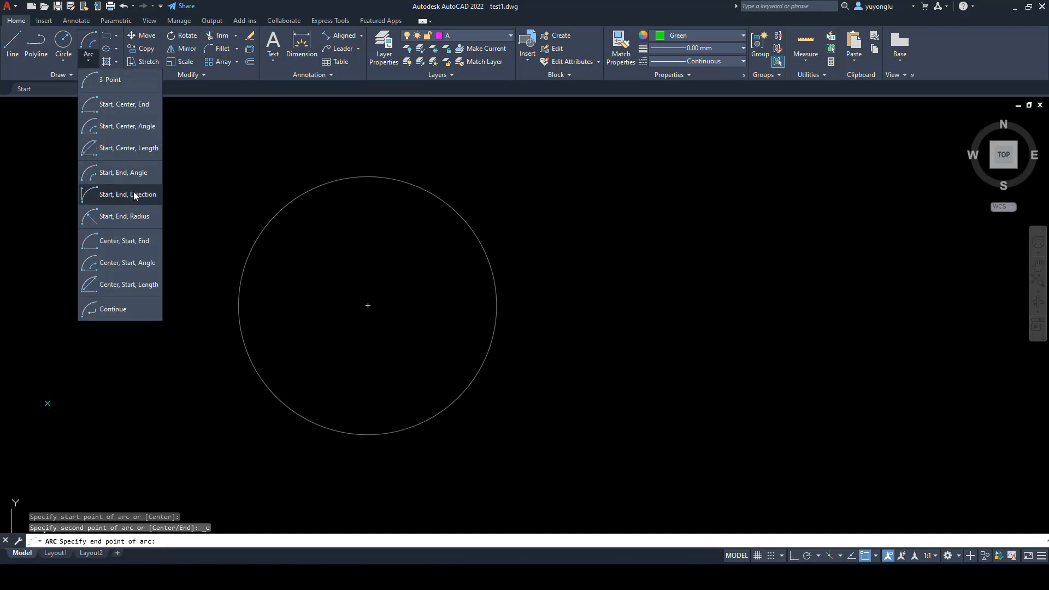
{"action": "left_click", "coordinate": [320, 282]}
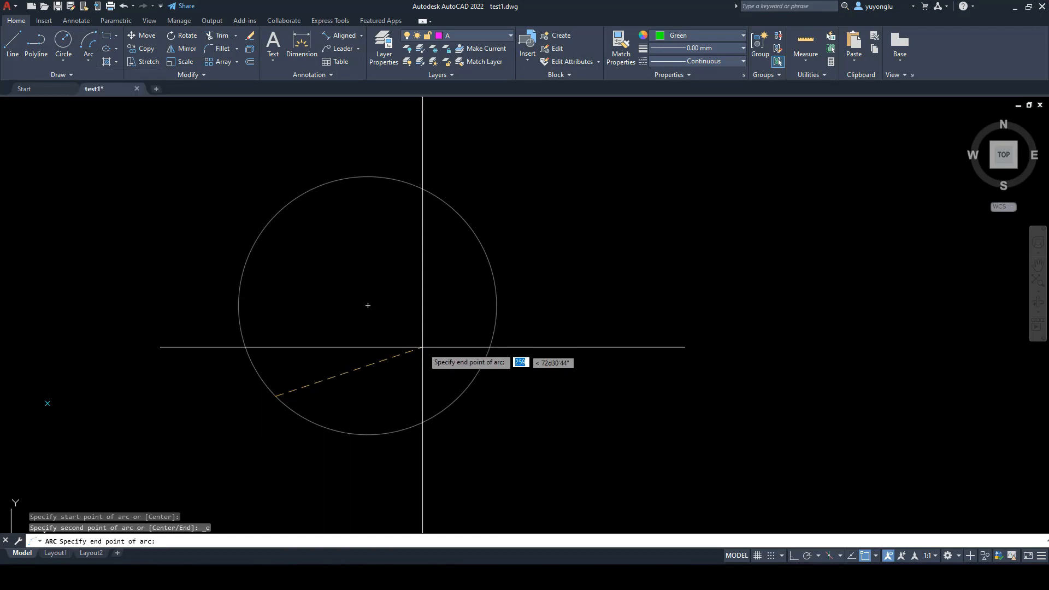
{"action": "left_click", "coordinate": [240, 285]}
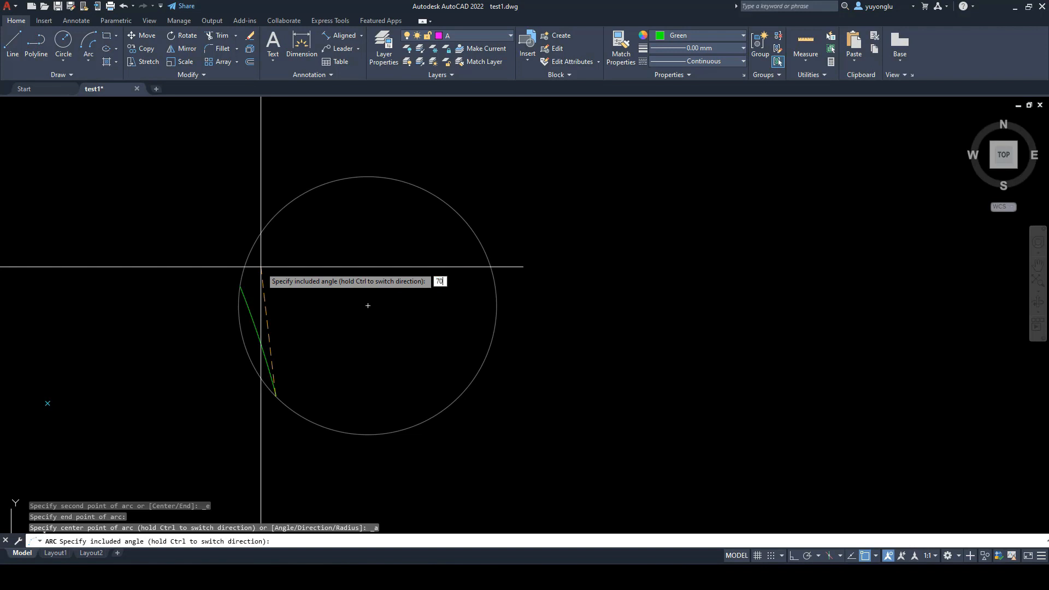
{"action": "key", "text": "Return"}
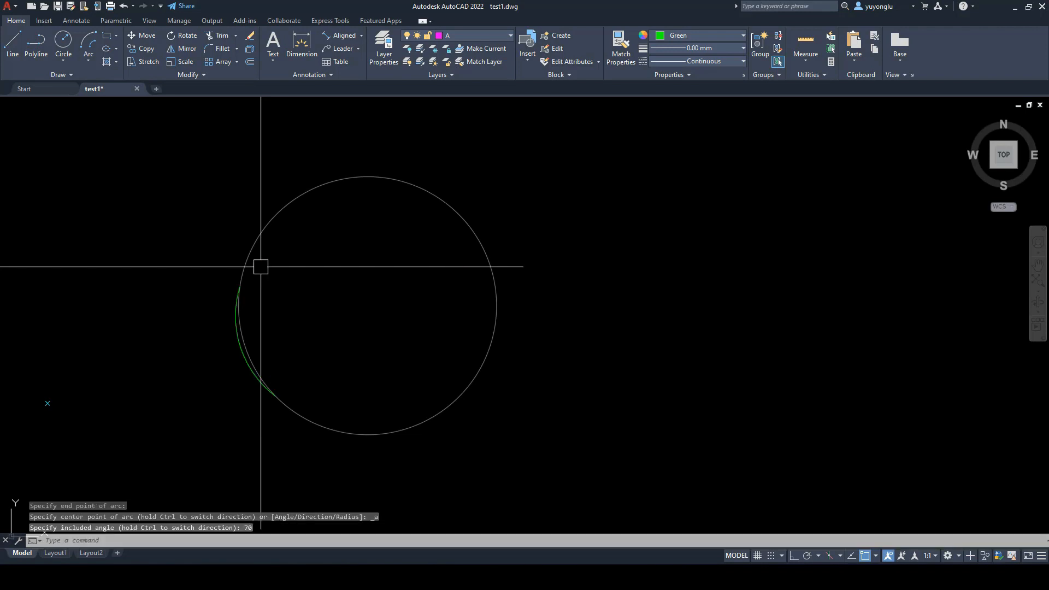
{"action": "scroll", "coordinate": [262, 367], "scroll_direction": "up", "scroll_amount": 2}
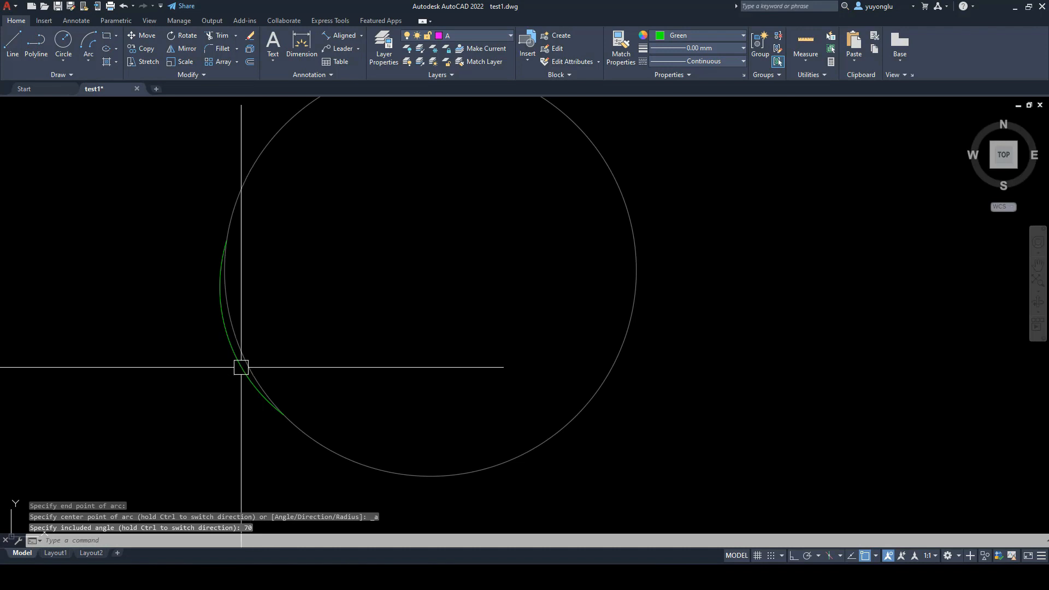
Step: Draw two connected lines from the arc's south endpoint to its center and on to its north endpoint
{"action": "left_click", "coordinate": [250, 372]}
{"action": "middle_click_drag", "start_coordinate": [340, 356], "coordinate": [417, 320]}
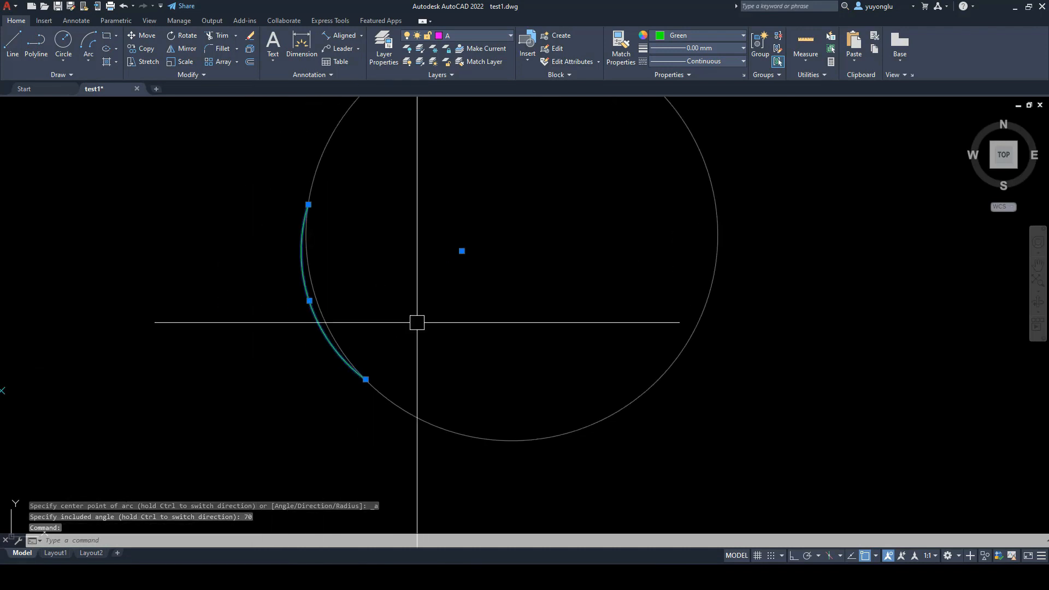
{"action": "key", "text": "Escape"}
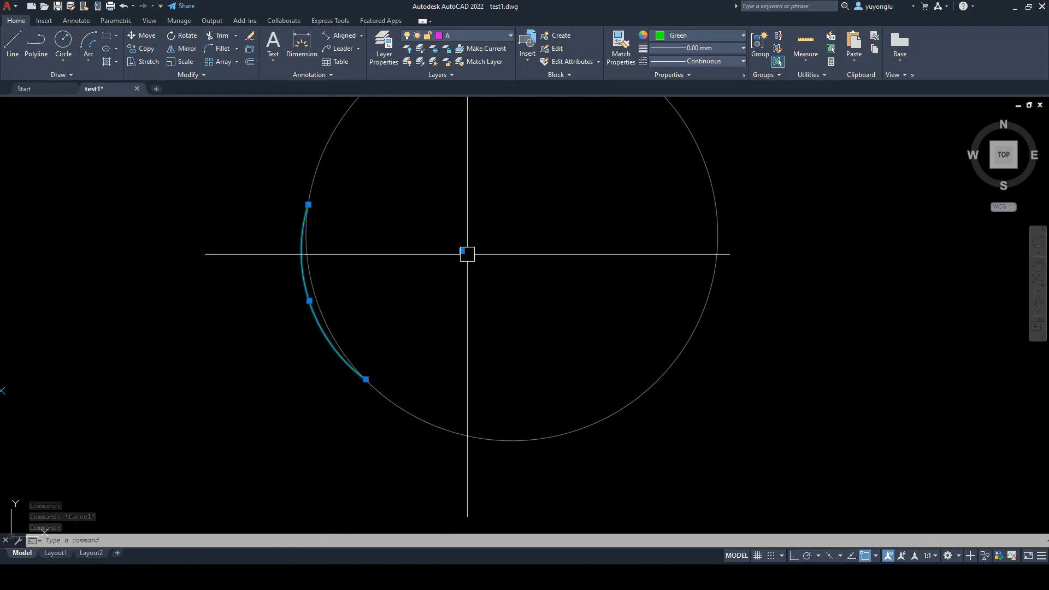
{"action": "key", "text": "Escape"}
{"action": "left_click", "coordinate": [317, 312]}
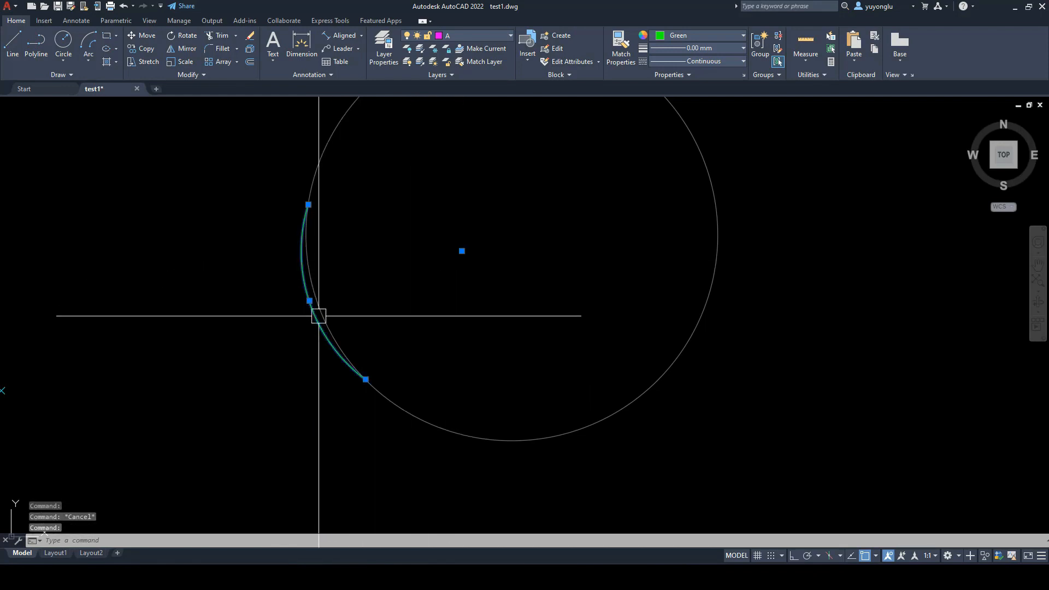
{"action": "type", "text": "L"}
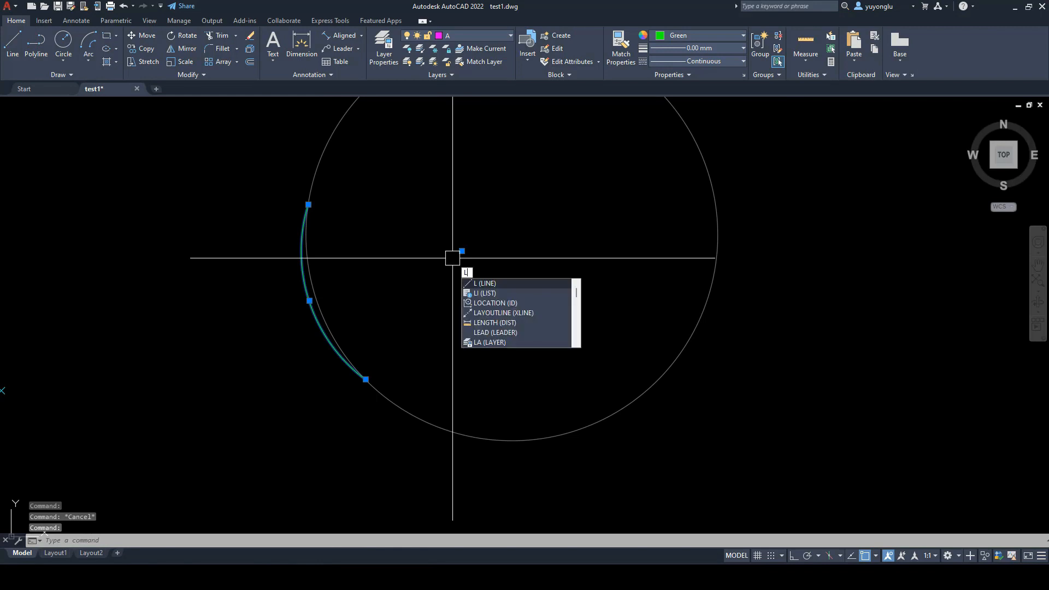
{"action": "key", "text": "Return"}
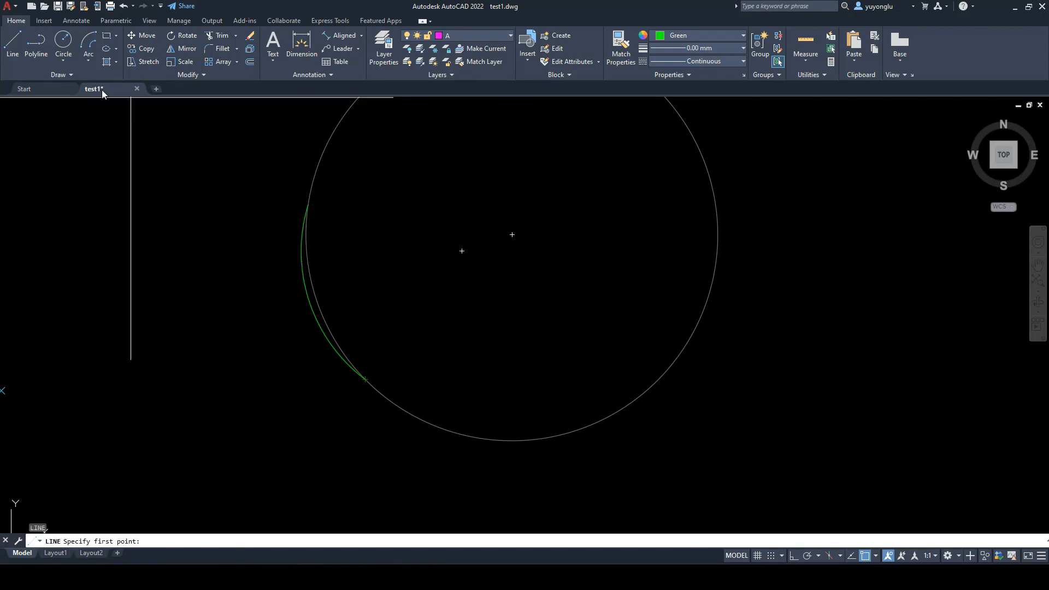
{"action": "left_click", "coordinate": [89, 60]}
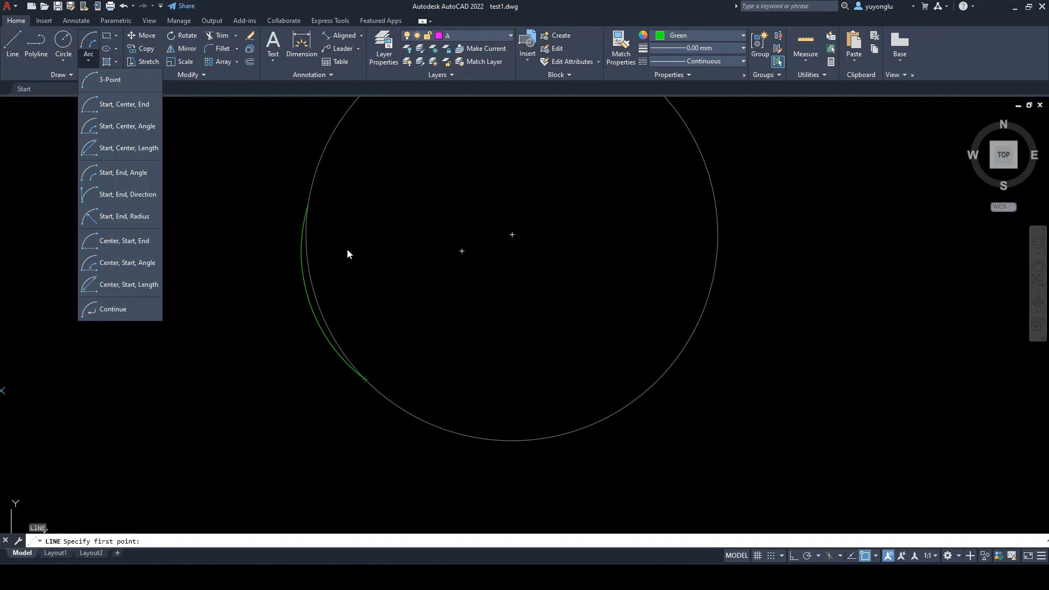
{"action": "left_click", "coordinate": [377, 271]}
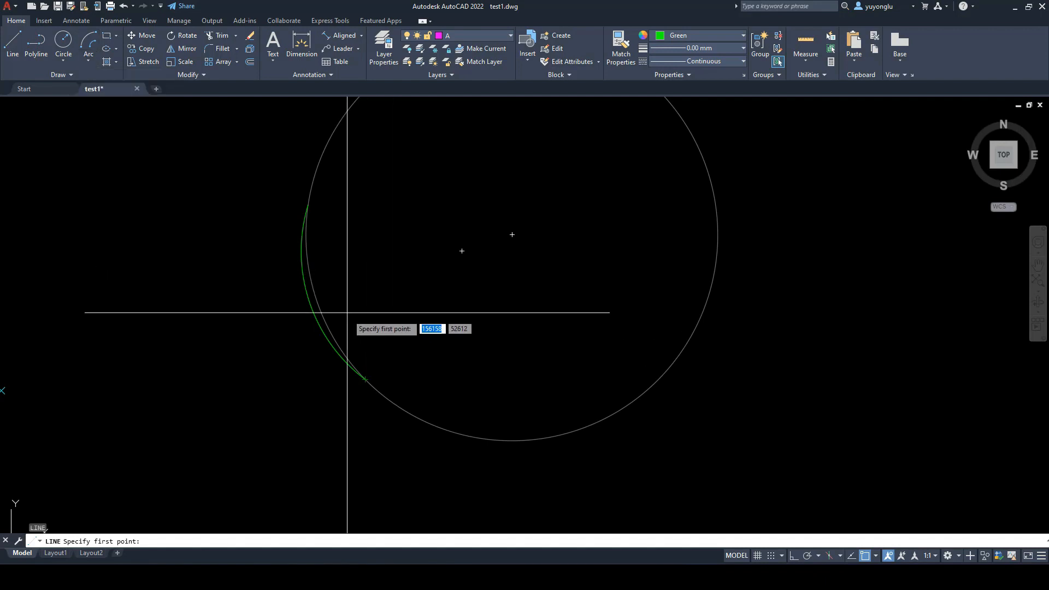
{"action": "left_click", "coordinate": [366, 379]}
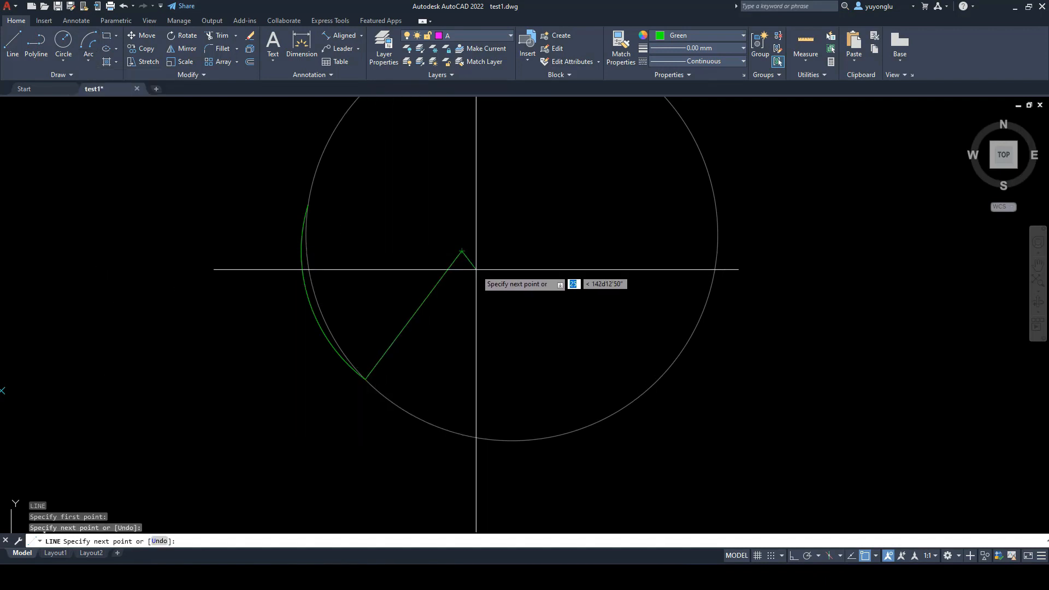
{"action": "left_click", "coordinate": [309, 205]}
{"action": "key", "text": "Return"}
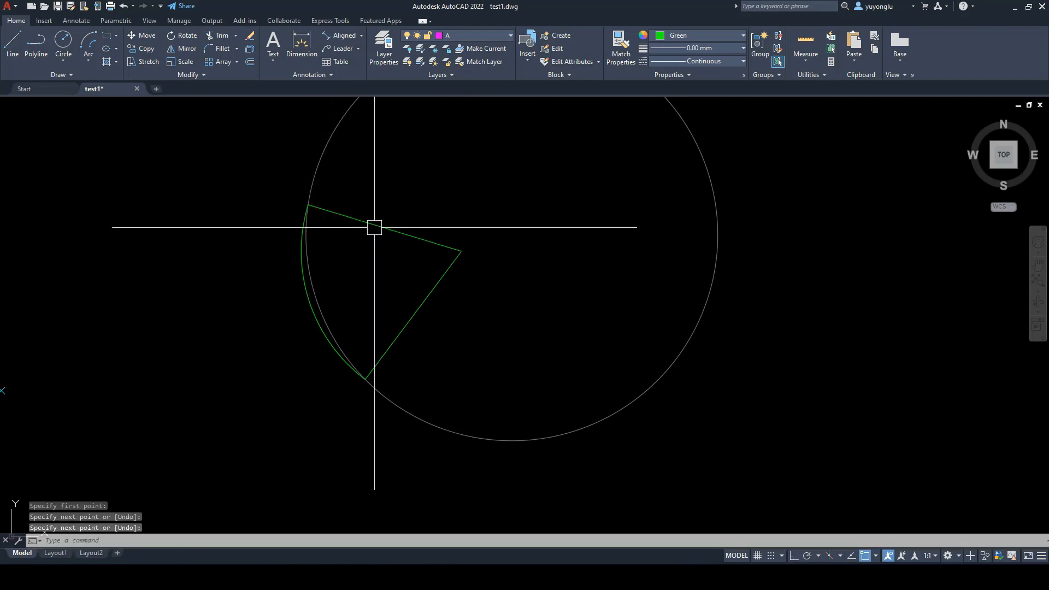
Step: Add an angular dimension between the two radial lines at the arc's center
{"action": "left_click", "coordinate": [361, 36]}
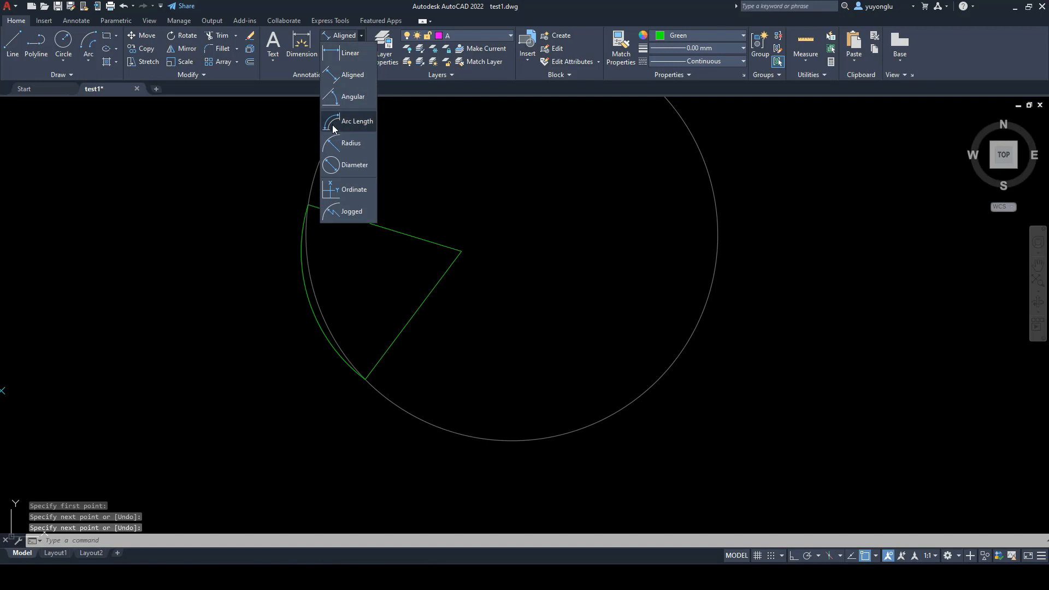
{"action": "left_click", "coordinate": [335, 98]}
{"action": "left_click", "coordinate": [401, 235]}
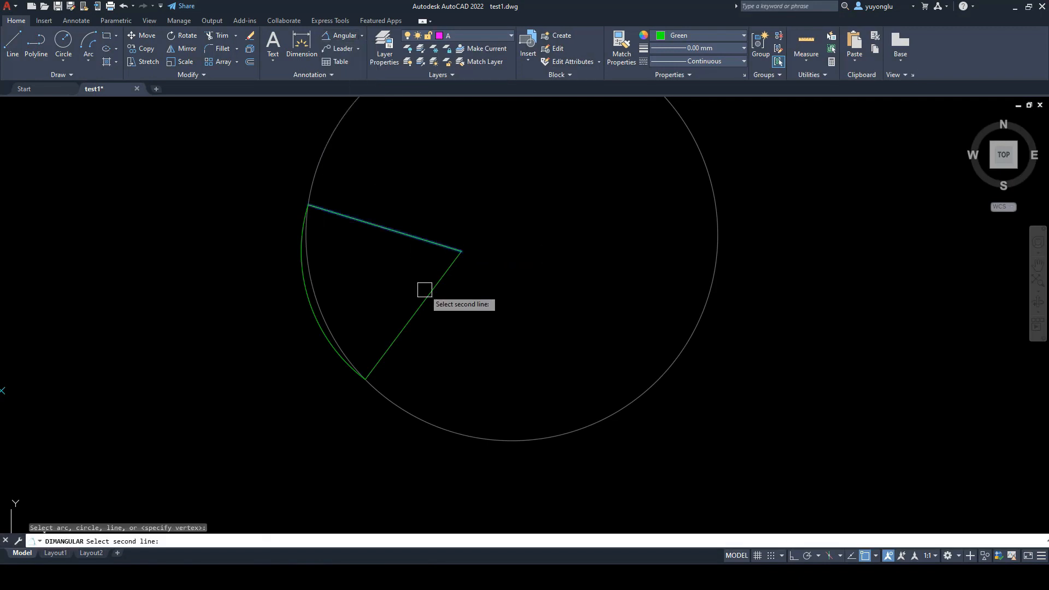
{"action": "left_click", "coordinate": [429, 295]}
{"action": "left_click", "coordinate": [404, 293]}
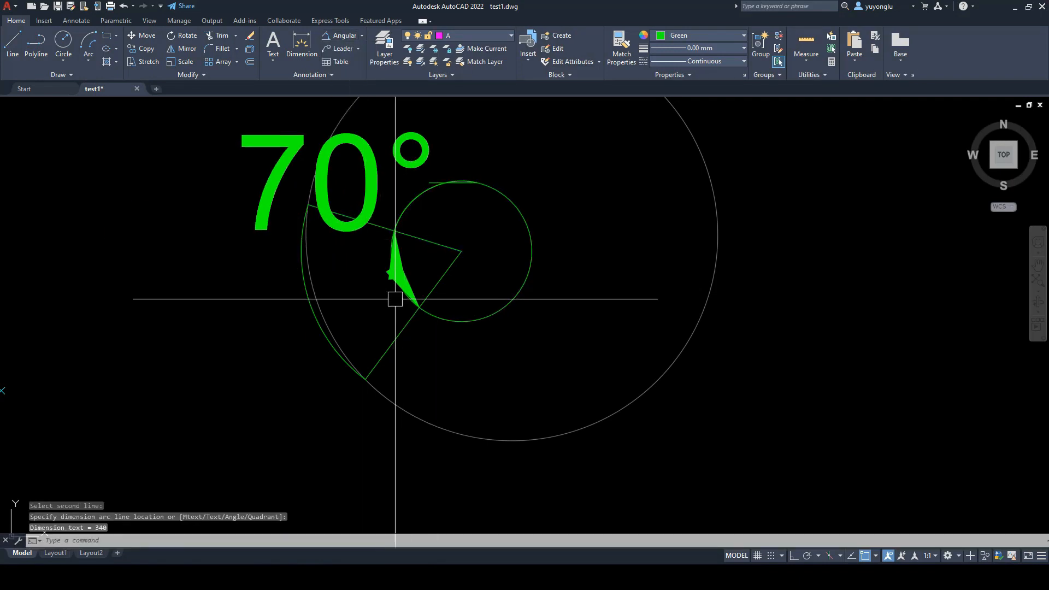
Step: Delete the angular dimension, the two radial lines and the Start, End, Angle arc
{"action": "left_click", "coordinate": [399, 278]}
{"action": "left_click_drag", "start_coordinate": [470, 351], "coordinate": [379, 208]}
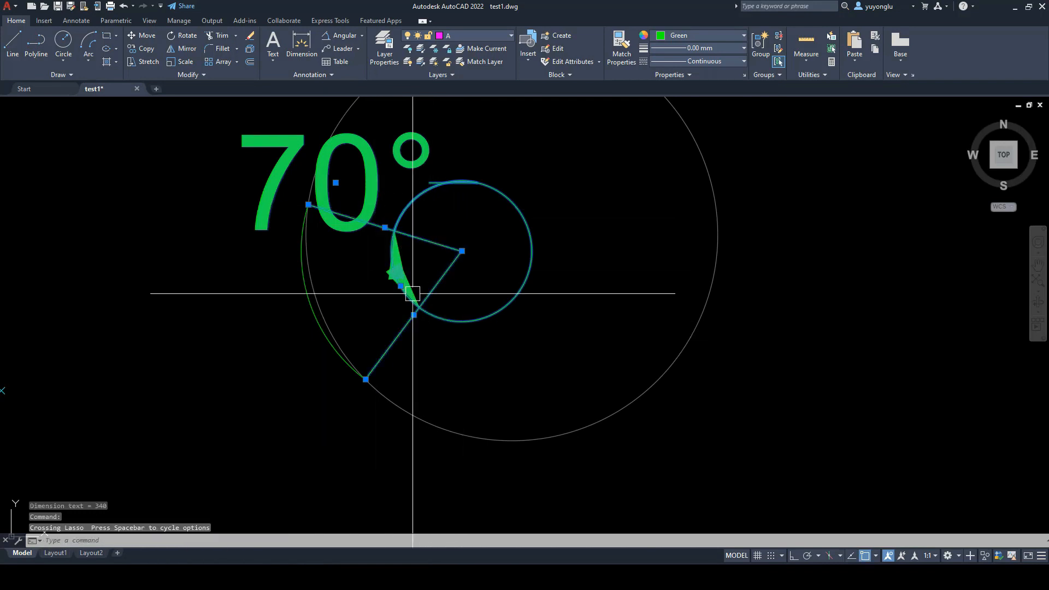
{"action": "key", "text": "Delete"}
{"action": "left_click", "coordinate": [317, 328]}
{"action": "key", "text": "Delete"}
Step: Draw a Start, End, Direction arc from the circle's southwest side to its north side, with the start tangent pointing roughly east
{"action": "scroll", "coordinate": [401, 321], "scroll_direction": "down", "scroll_amount": 2}
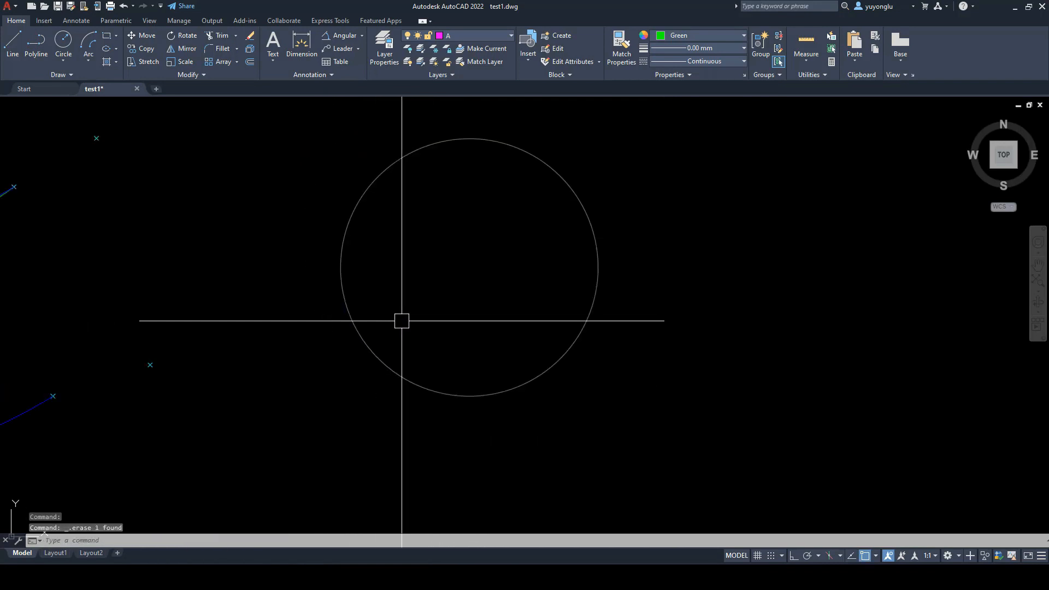
{"action": "left_click", "coordinate": [94, 61]}
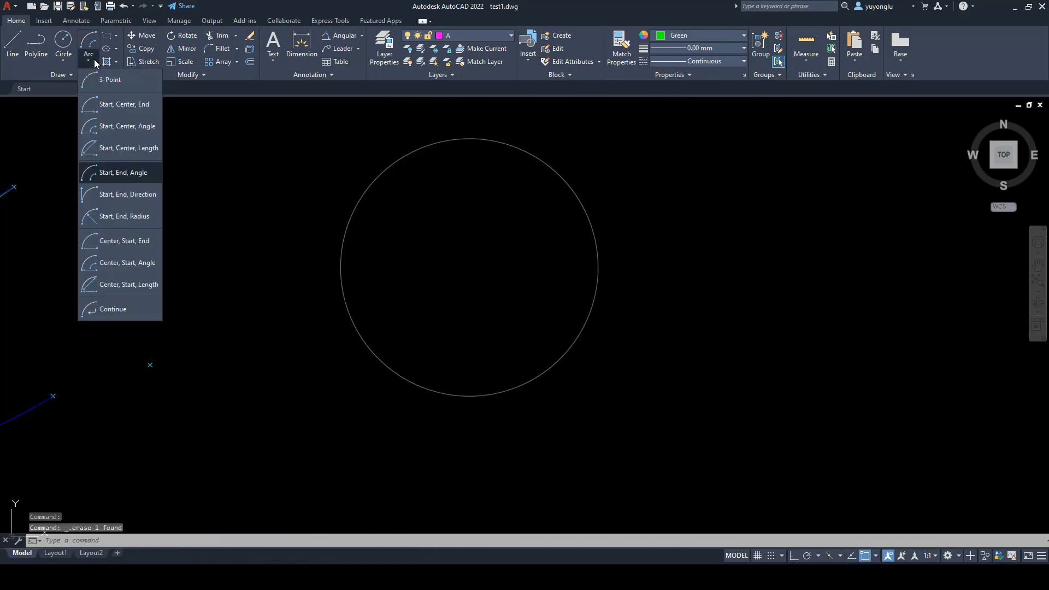
{"action": "left_click", "coordinate": [130, 196]}
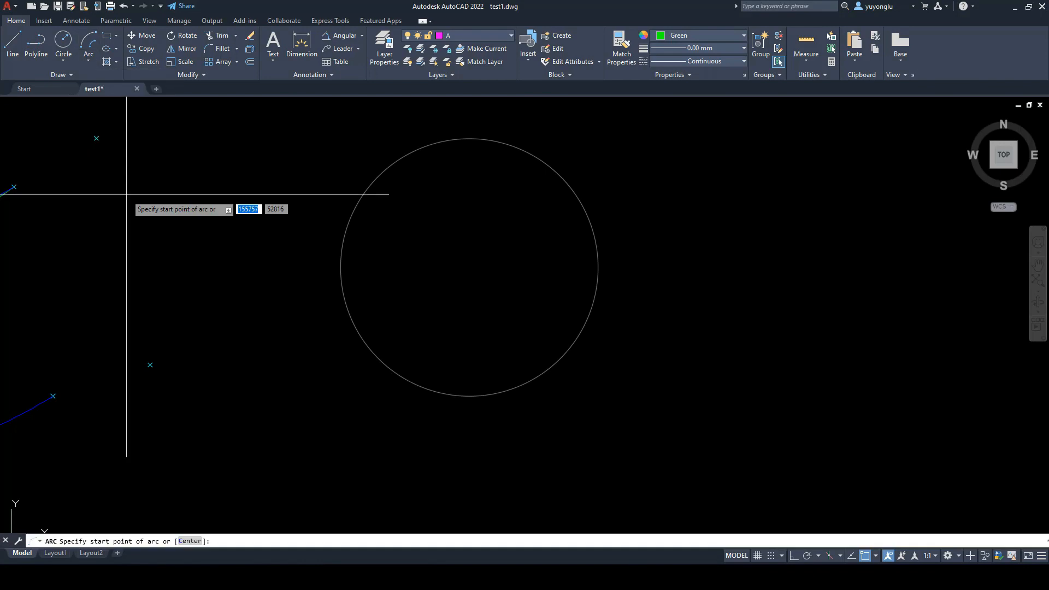
{"action": "left_click", "coordinate": [389, 366]}
{"action": "left_click", "coordinate": [493, 141]}
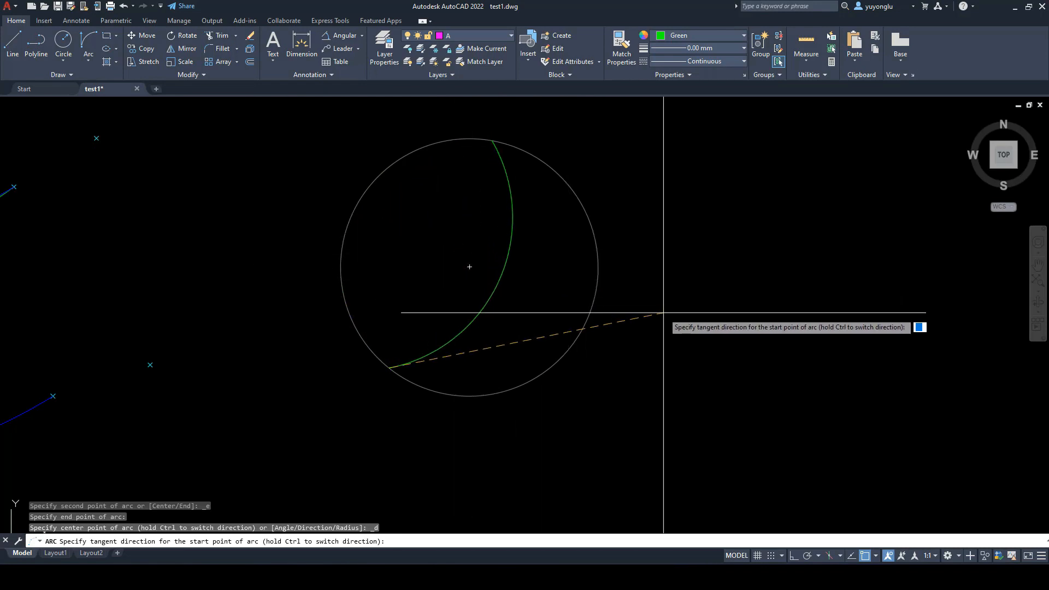
{"action": "middle_click_drag", "start_coordinate": [320, 203], "coordinate": [363, 234]}
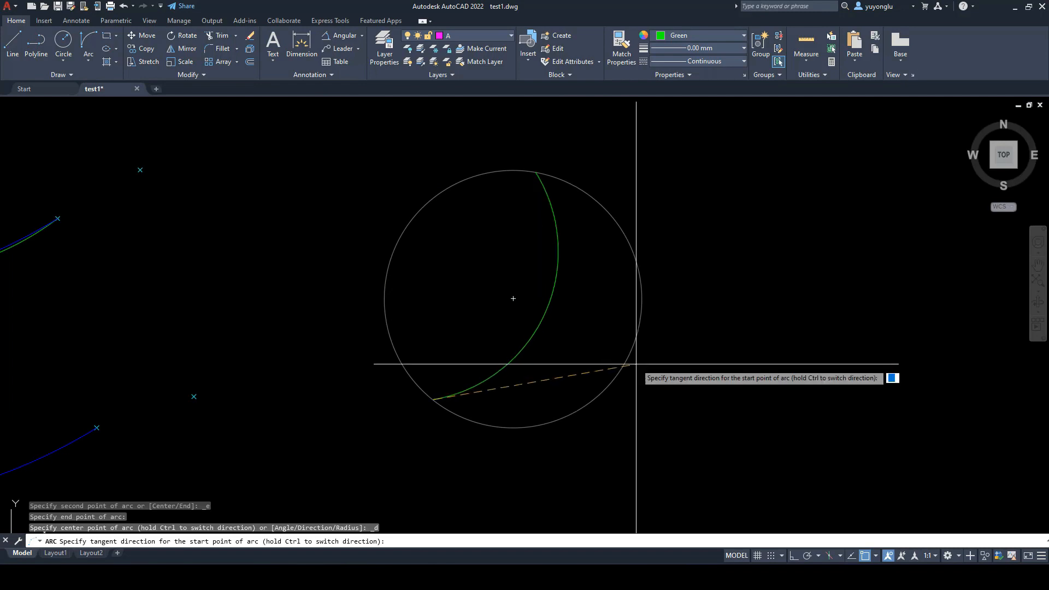
{"action": "middle_click_drag", "start_coordinate": [457, 294], "coordinate": [393, 258]}
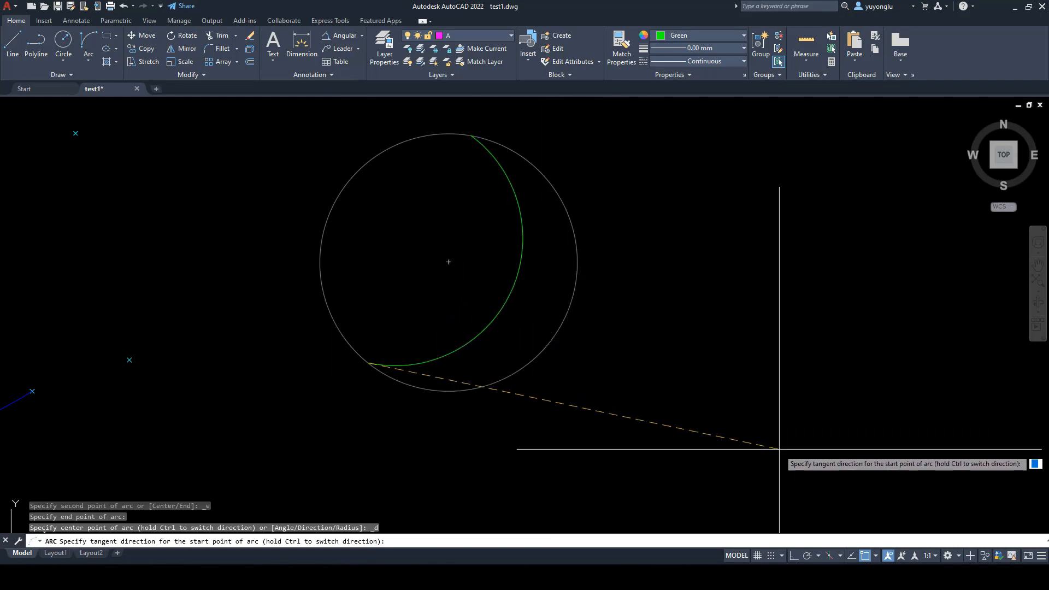
{"action": "middle_click_drag", "start_coordinate": [780, 451], "coordinate": [558, 329]}
{"action": "scroll", "coordinate": [685, 410], "scroll_direction": "down", "scroll_amount": 4}
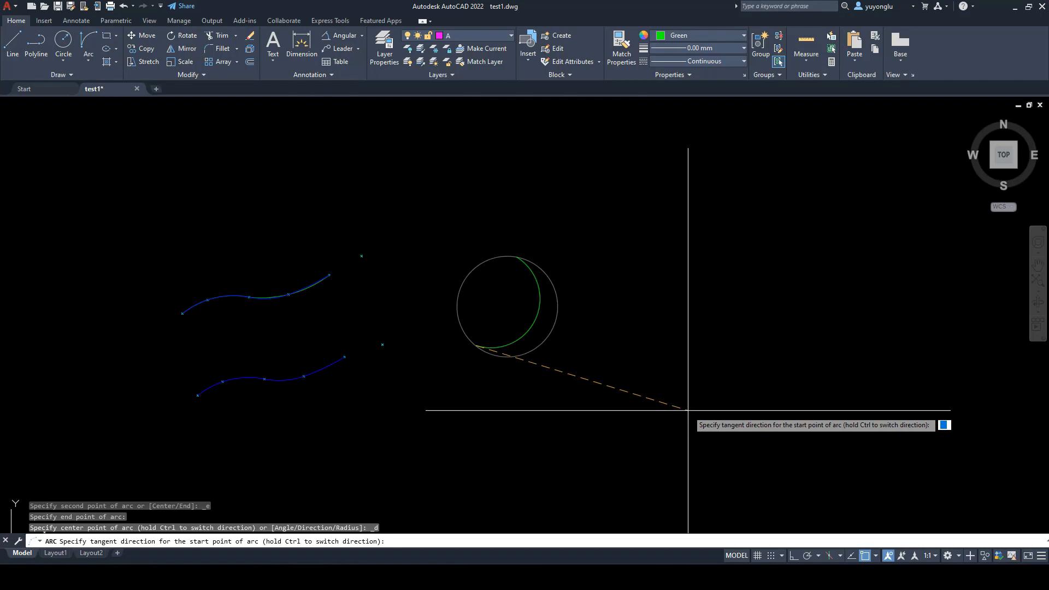
{"action": "left_click", "coordinate": [560, 349]}
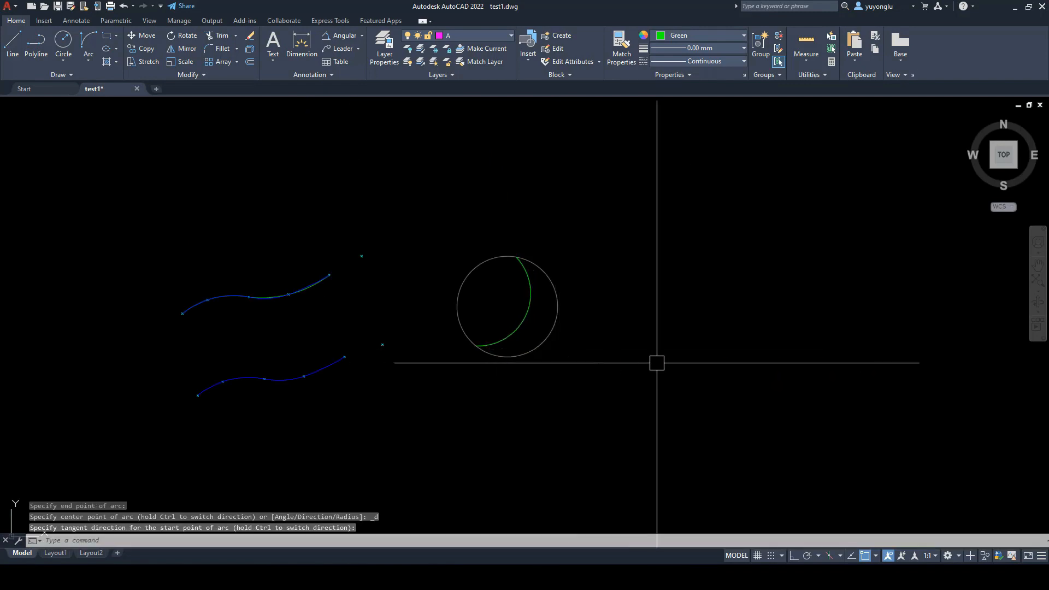
Step: Delete the Start, End, Direction arc from inside the circle
{"action": "scroll", "coordinate": [531, 314], "scroll_direction": "up", "scroll_amount": 2}
{"action": "left_click", "coordinate": [529, 312]}
{"action": "scroll", "coordinate": [529, 312], "scroll_direction": "up", "scroll_amount": 2}
{"action": "key", "text": "Escape"}
{"action": "left_click", "coordinate": [528, 287]}
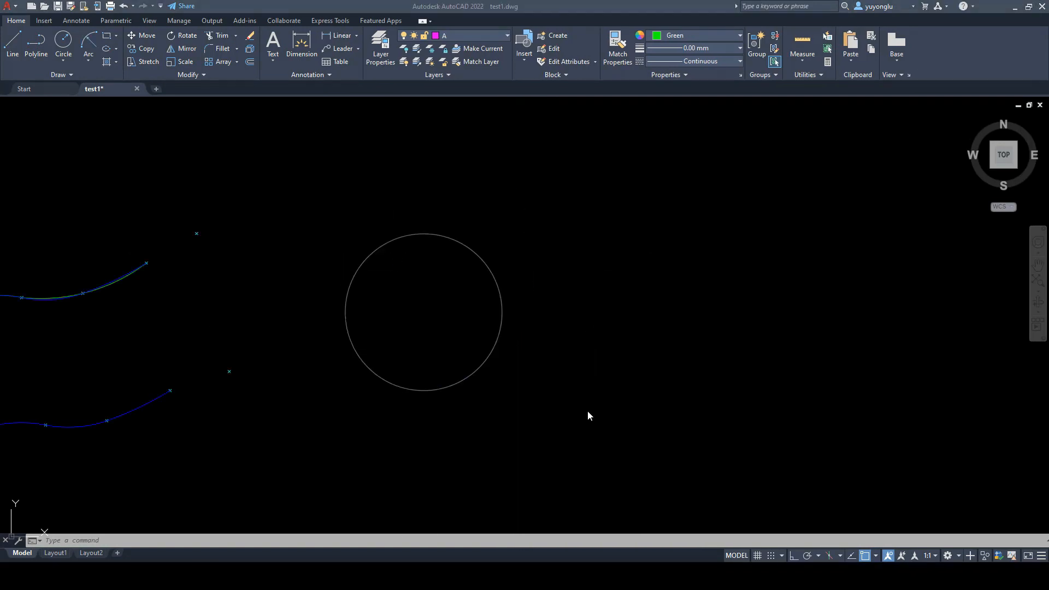
{"action": "left_click", "coordinate": [588, 411]}
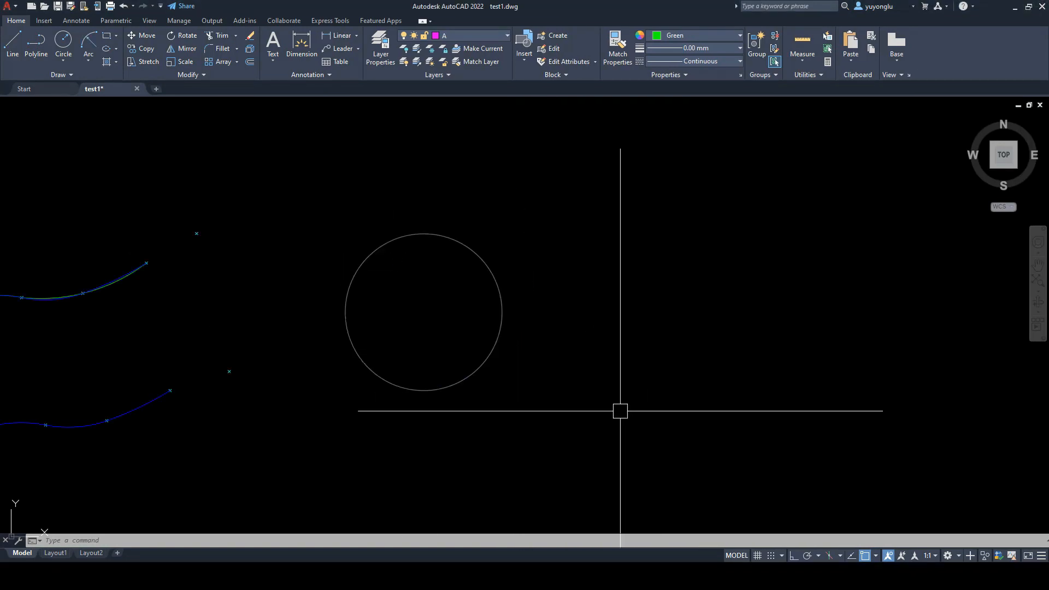
Step: Draw a Start, End, Radius arc in the empty space east of the circle, from west to east, with a radius of 200
{"action": "left_click", "coordinate": [90, 62]}
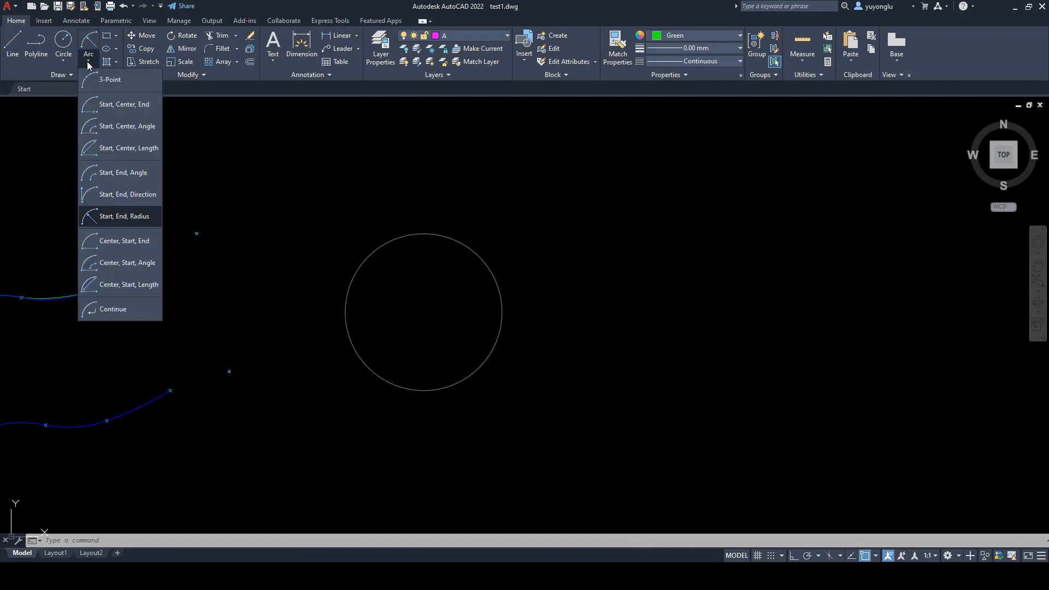
{"action": "left_click", "coordinate": [114, 218]}
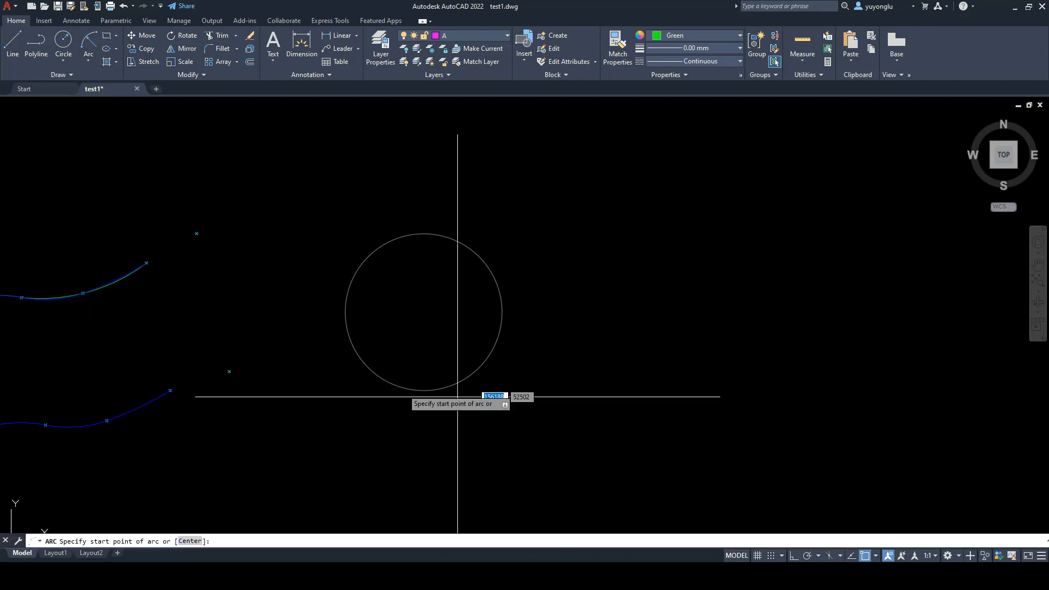
{"action": "middle_click_drag", "start_coordinate": [692, 374], "coordinate": [503, 410]}
{"action": "middle_click_drag", "start_coordinate": [438, 404], "coordinate": [491, 395]}
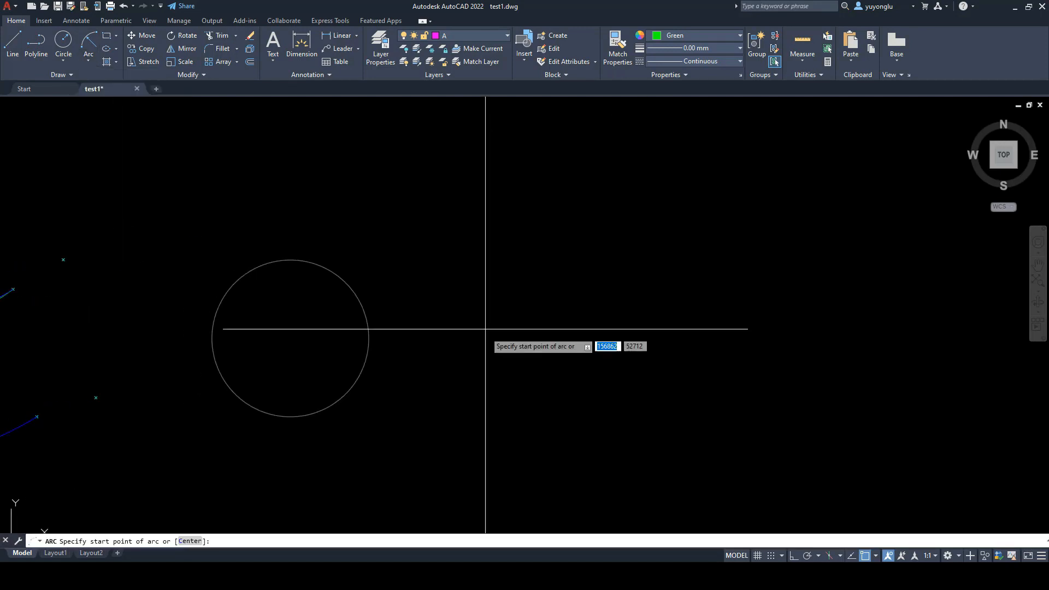
{"action": "left_click", "coordinate": [476, 322]}
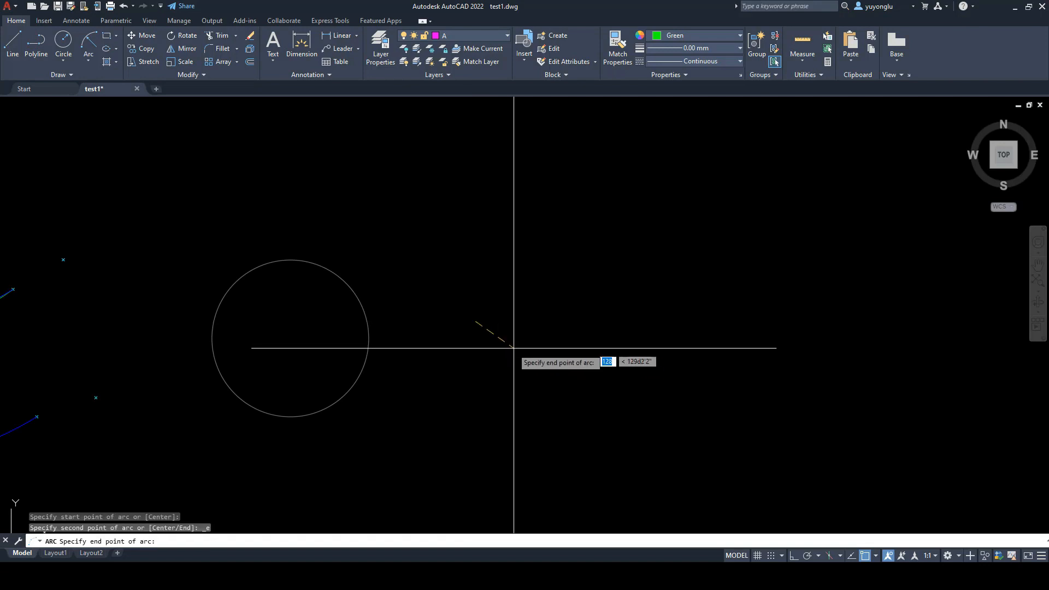
{"action": "left_click", "coordinate": [607, 300]}
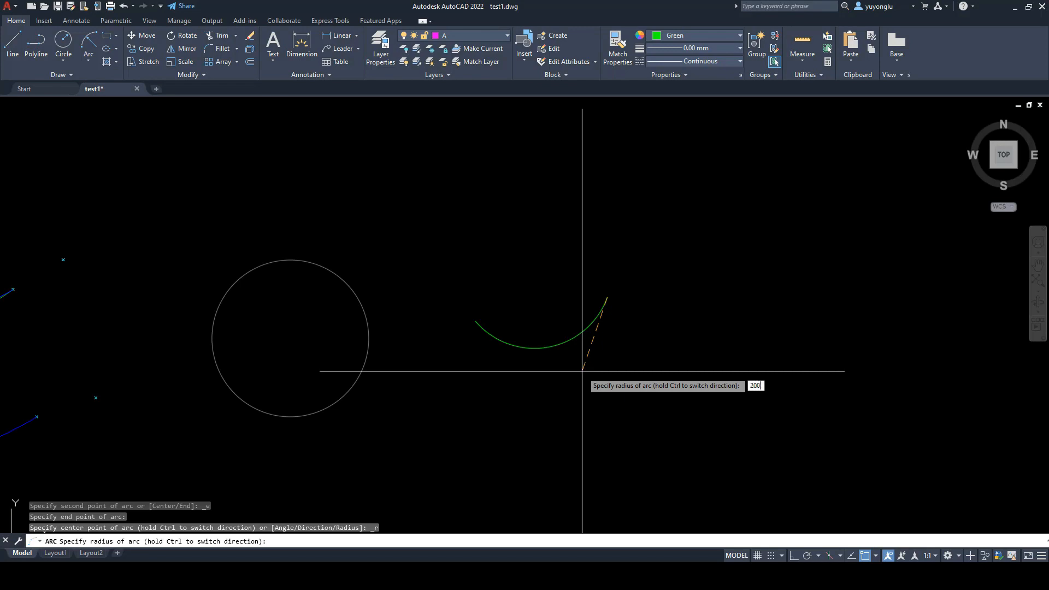
{"action": "key", "text": "Return"}
{"action": "middle_click_drag", "start_coordinate": [598, 359], "coordinate": [596, 380]}
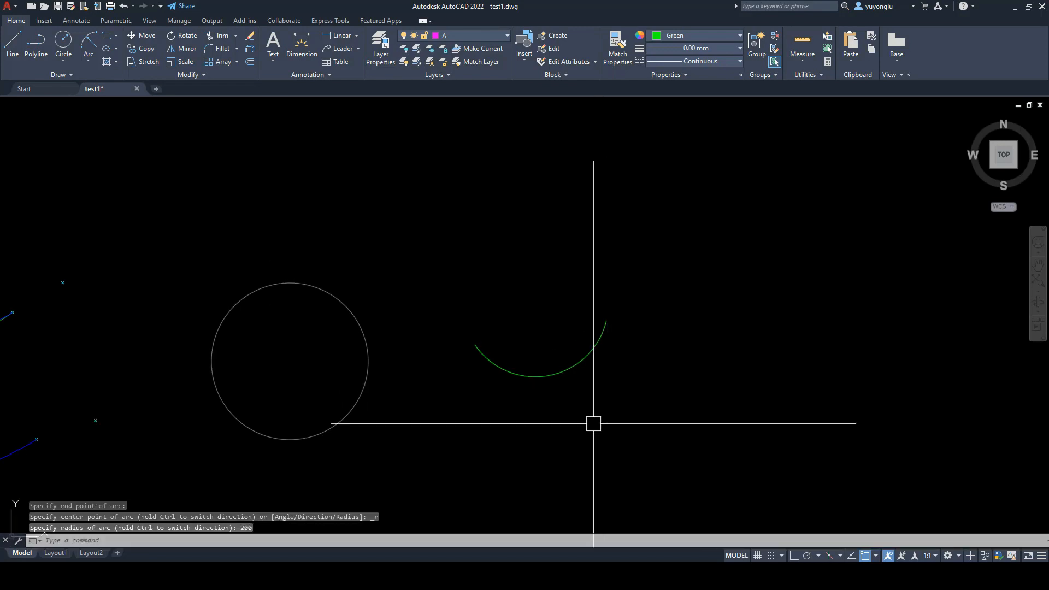
Step: Check the arc's radius with an aligned dimension from its center to its midpoint, and delete the dimension
{"action": "left_click", "coordinate": [549, 375]}
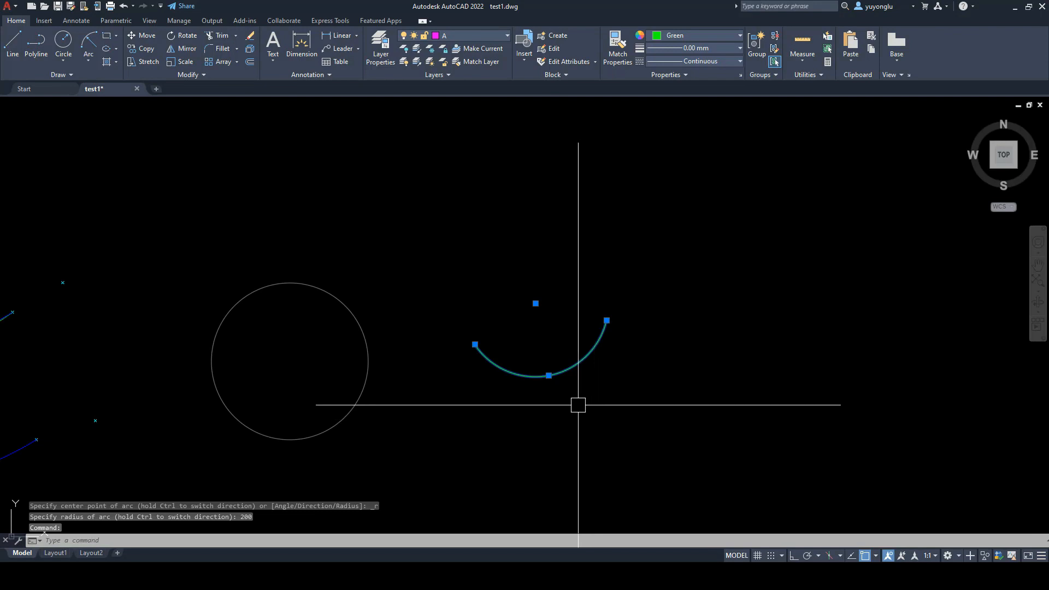
{"action": "key", "text": "Escape"}
{"action": "left_click", "coordinate": [566, 375]}
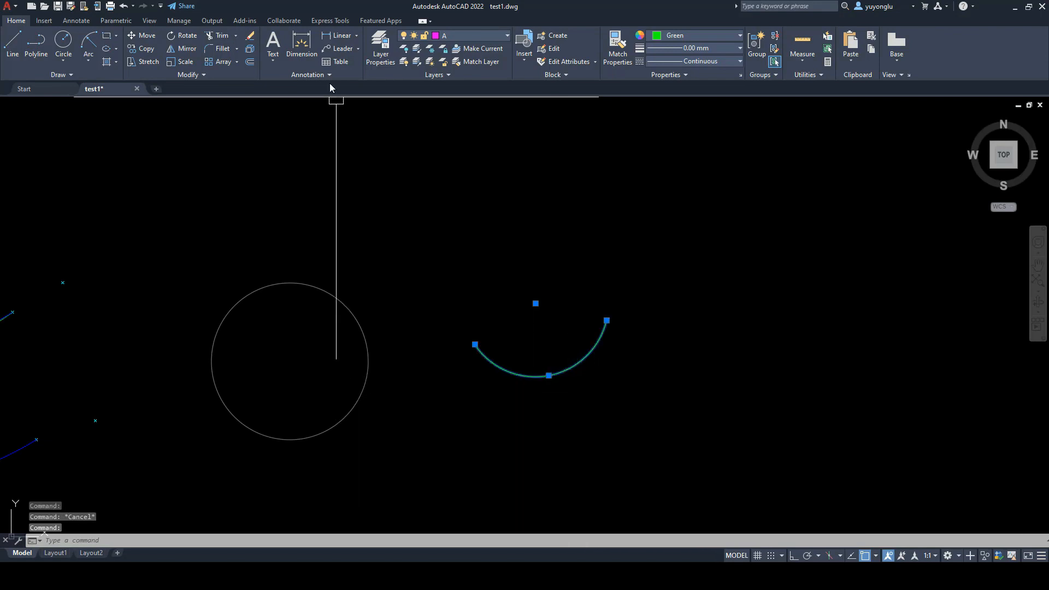
{"action": "left_click", "coordinate": [356, 34]}
{"action": "left_click", "coordinate": [343, 73]}
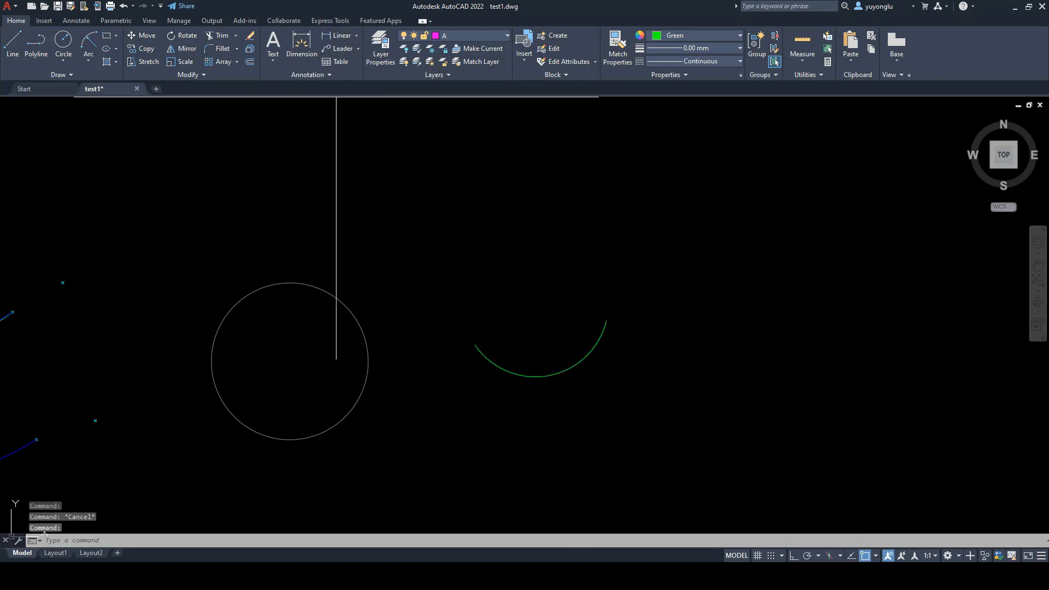
{"action": "left_click", "coordinate": [536, 303]}
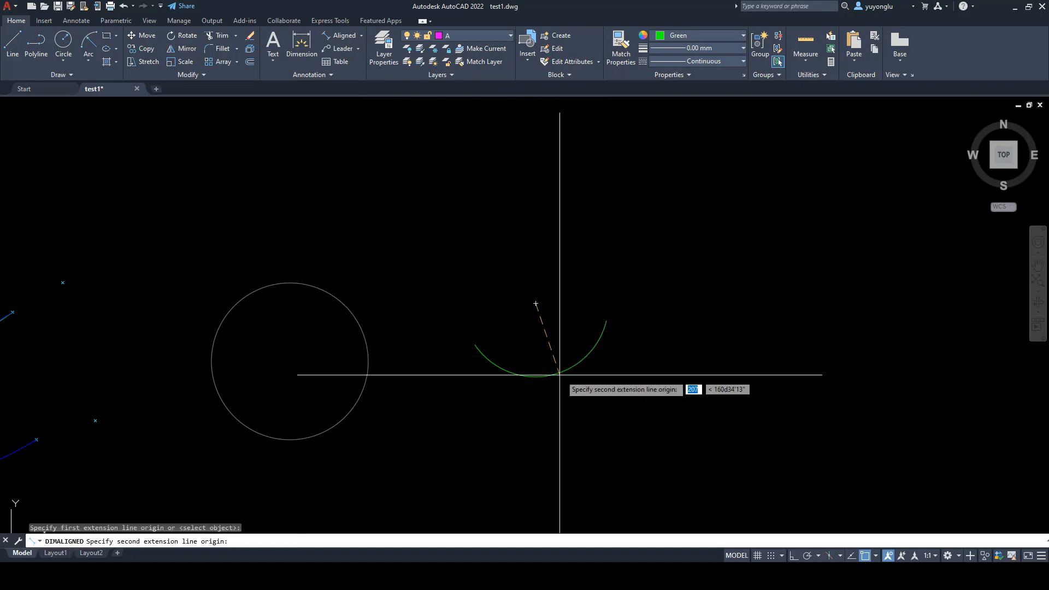
{"action": "left_click", "coordinate": [548, 375]}
{"action": "left_click", "coordinate": [549, 376]}
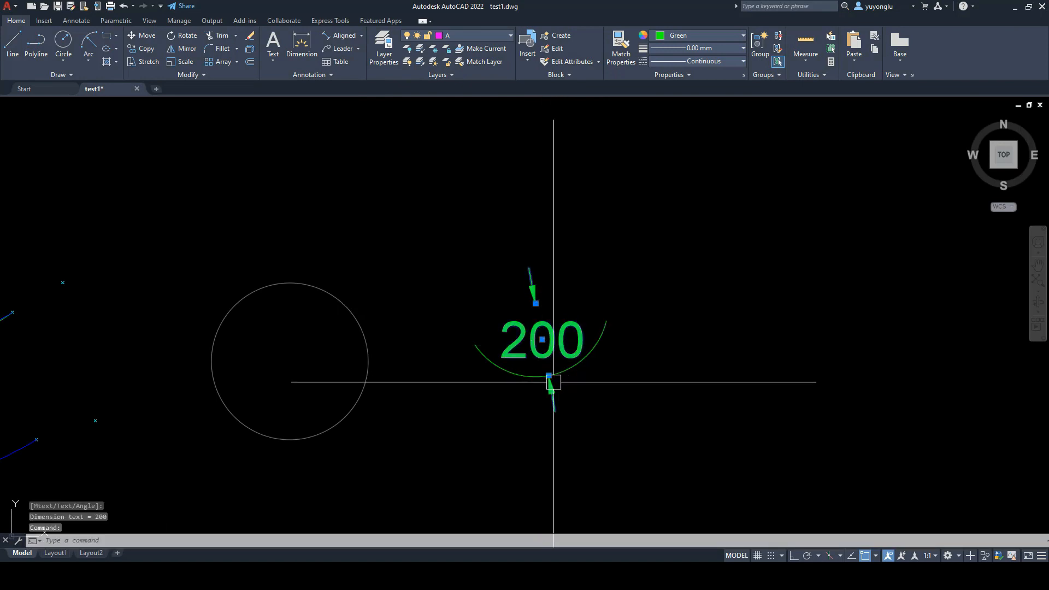
{"action": "key", "text": "Delete"}
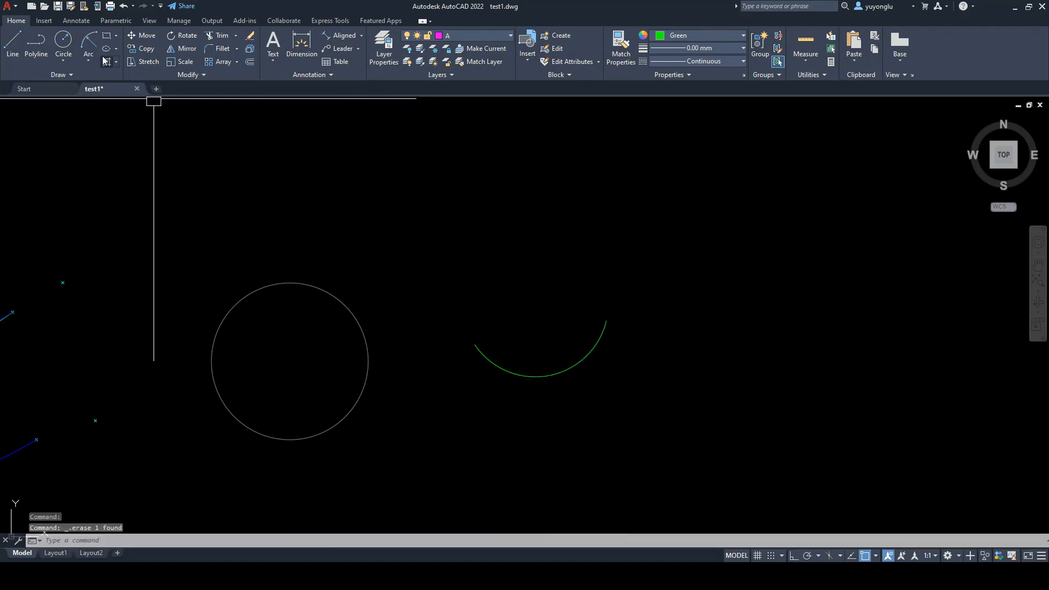
Step: Draw a Start, End, Radius arc between the endpoints of the green arc east of the circle, from west to east, with a radius of 500
{"action": "left_click", "coordinate": [89, 41]}
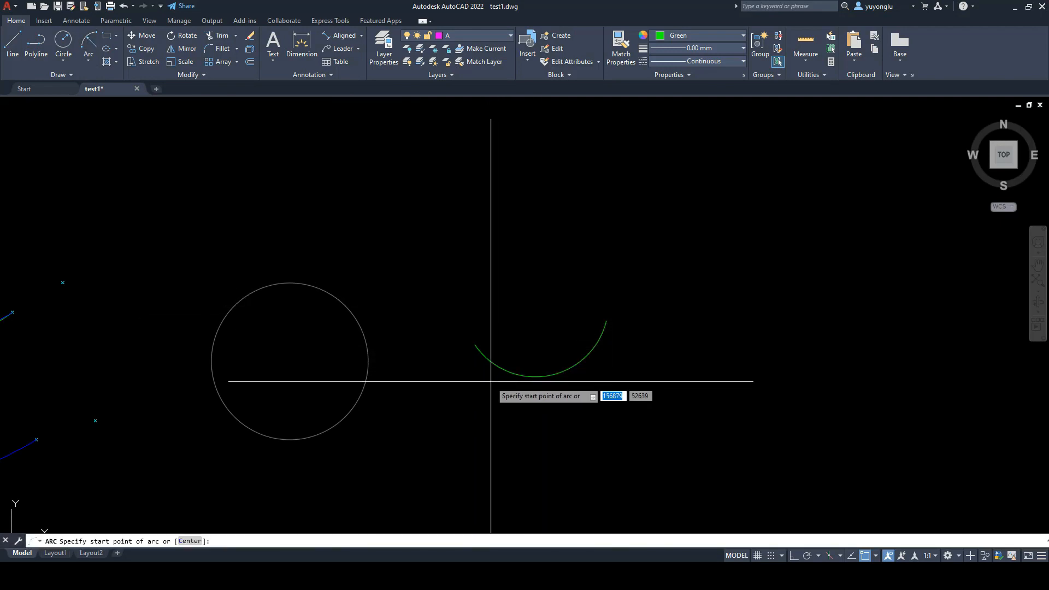
{"action": "left_click", "coordinate": [476, 349]}
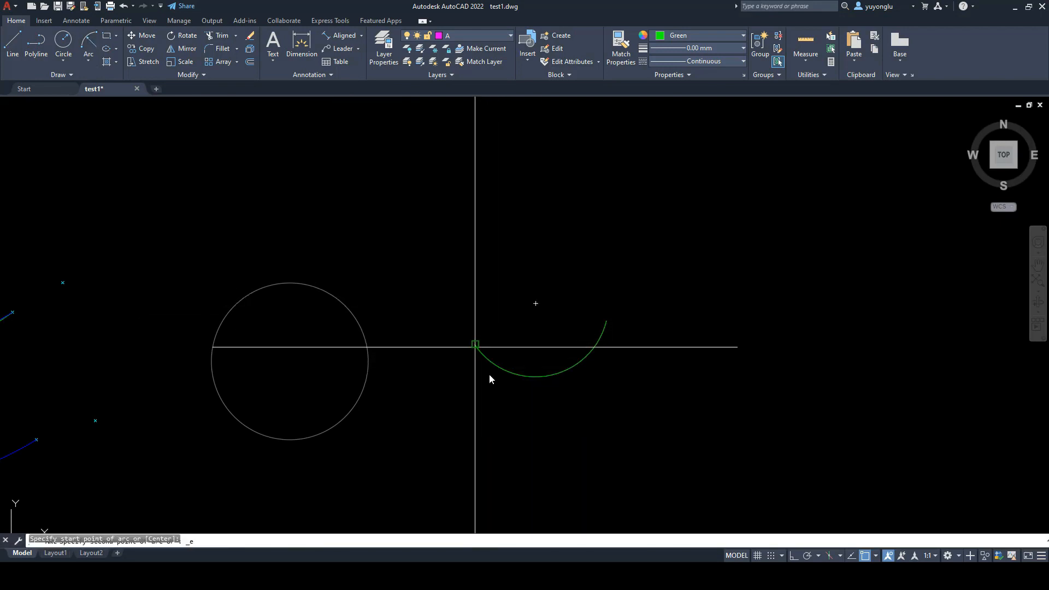
{"action": "left_click", "coordinate": [607, 321]}
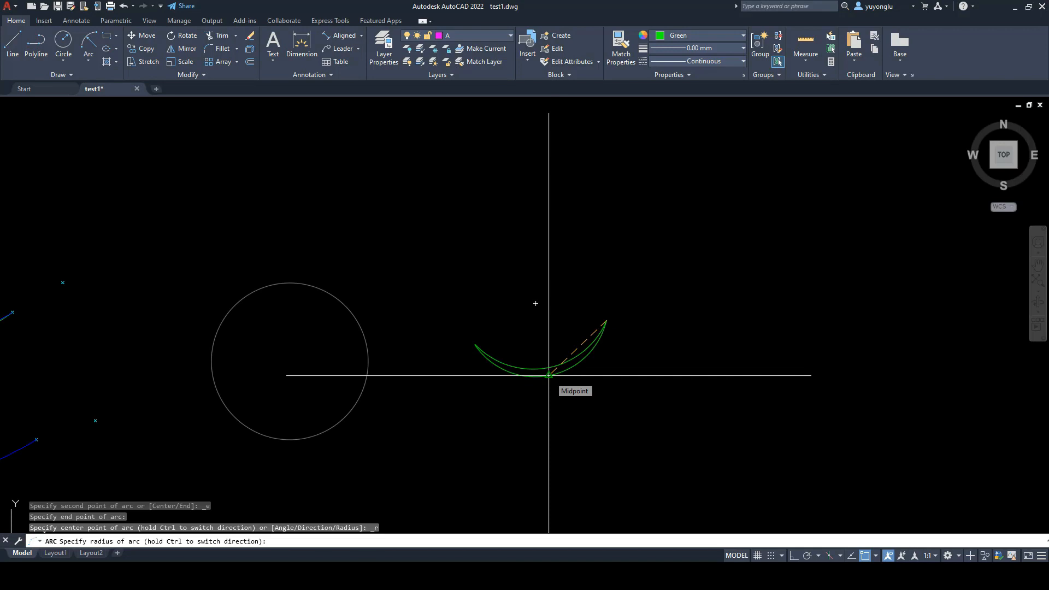
{"action": "type", "text": "500"}
{"action": "key", "text": "Return"}
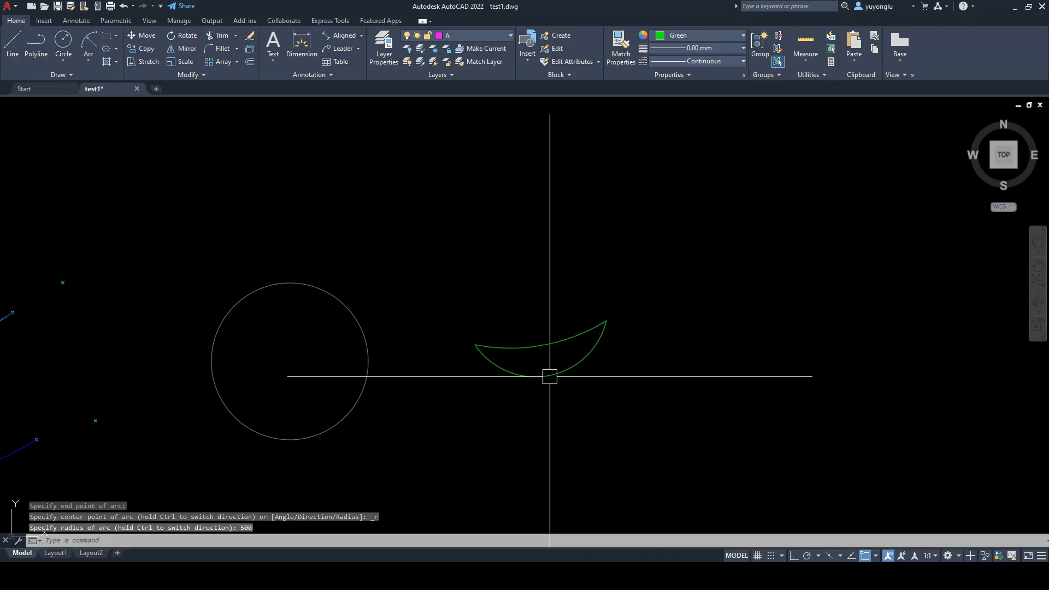
Step: Check the flatter arc's radius with an aligned dimension from its midpoint to its center, and delete the dimension
{"action": "left_click", "coordinate": [547, 345]}
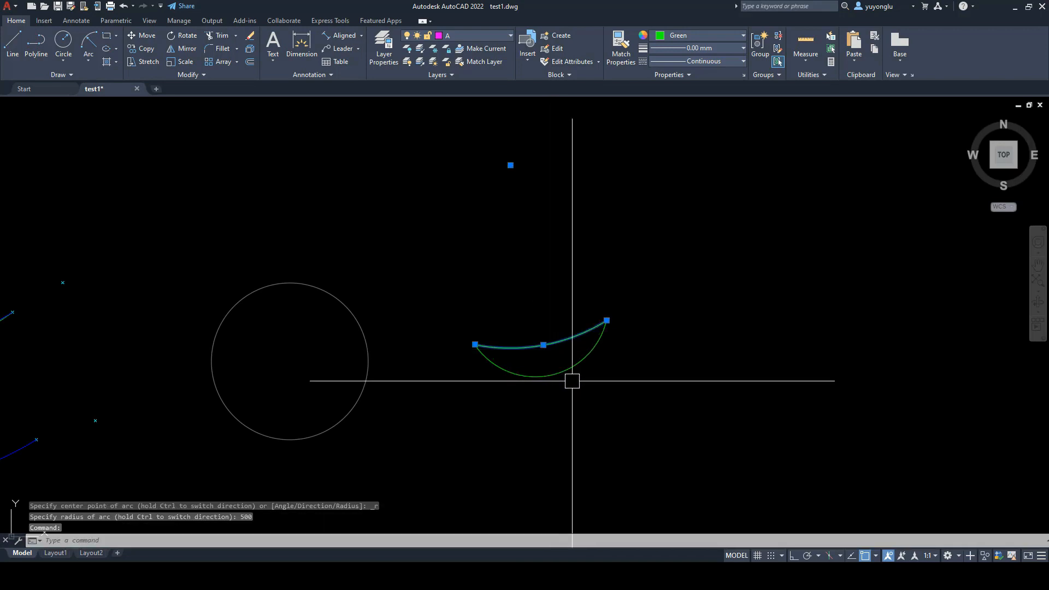
{"action": "key", "text": "Escape"}
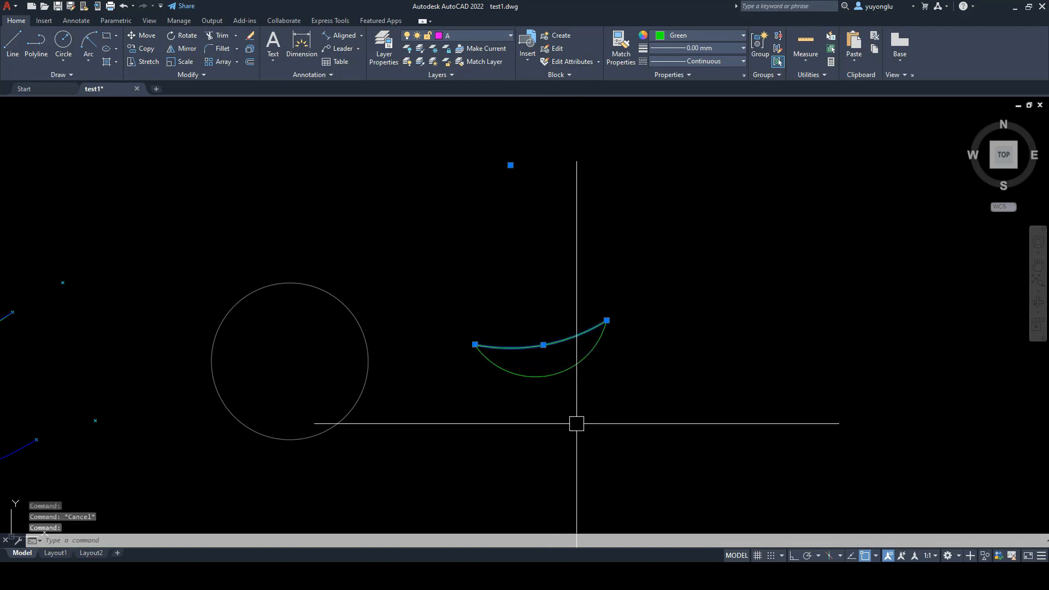
{"action": "left_click", "coordinate": [326, 41]}
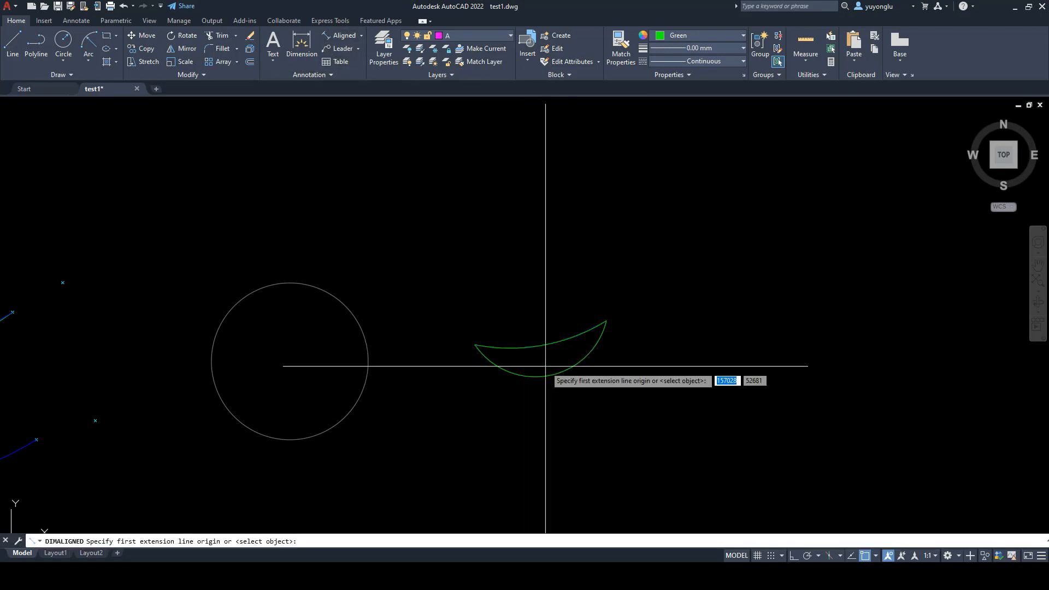
{"action": "left_click", "coordinate": [544, 346]}
{"action": "left_click", "coordinate": [511, 165]}
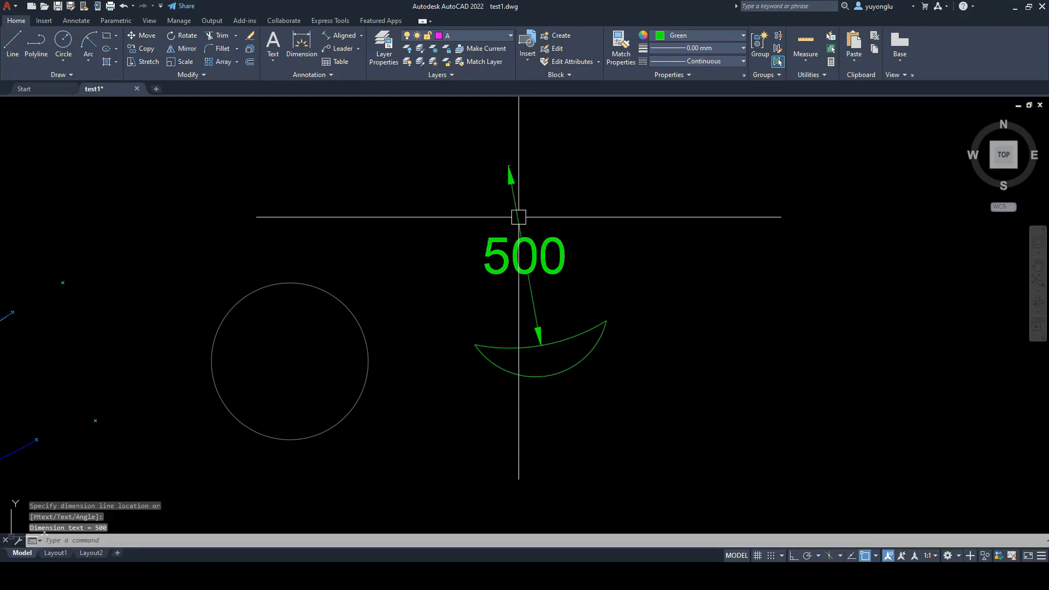
{"action": "left_click", "coordinate": [541, 280]}
{"action": "left_click", "coordinate": [542, 307]}
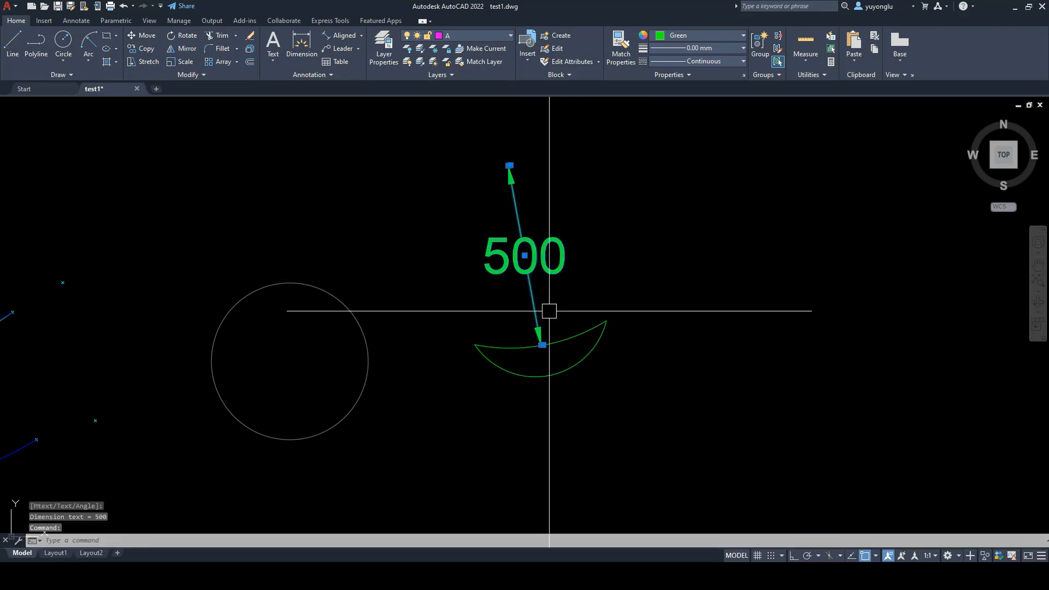
{"action": "key", "text": "Delete"}
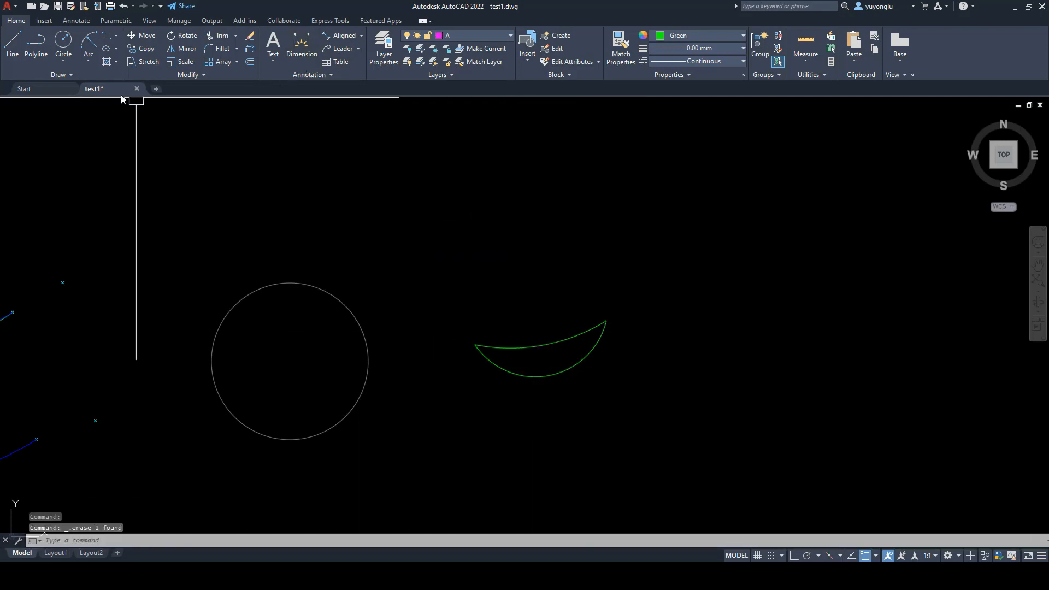
Step: Try to draw a third Start, End, Radius arc between the shared endpoints of the two green arcs
{"action": "left_click", "coordinate": [89, 44]}
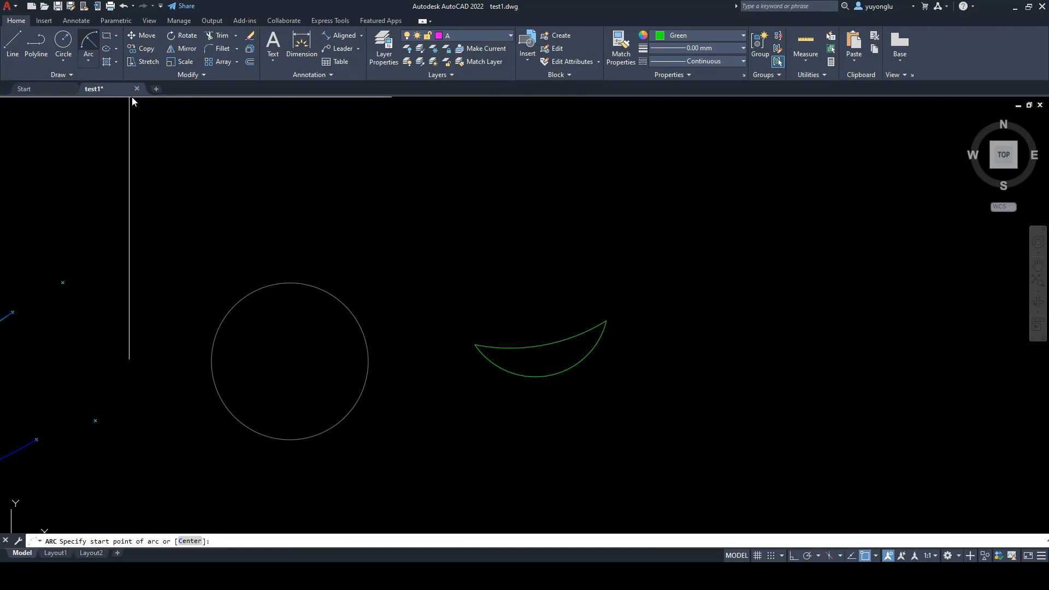
{"action": "left_click", "coordinate": [475, 345]}
{"action": "left_click", "coordinate": [606, 321]}
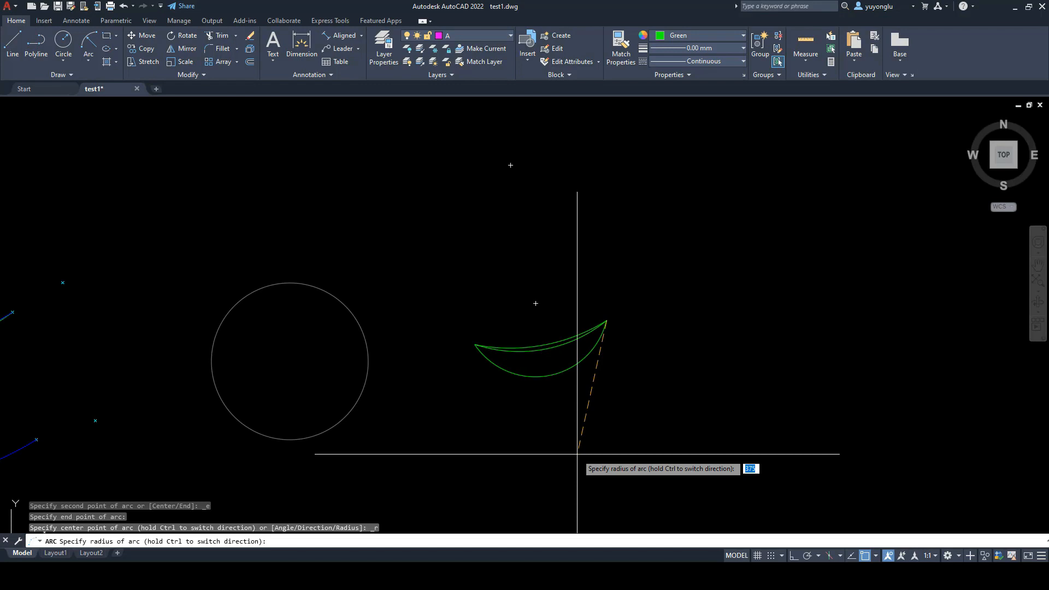
{"action": "key", "text": "Return"}
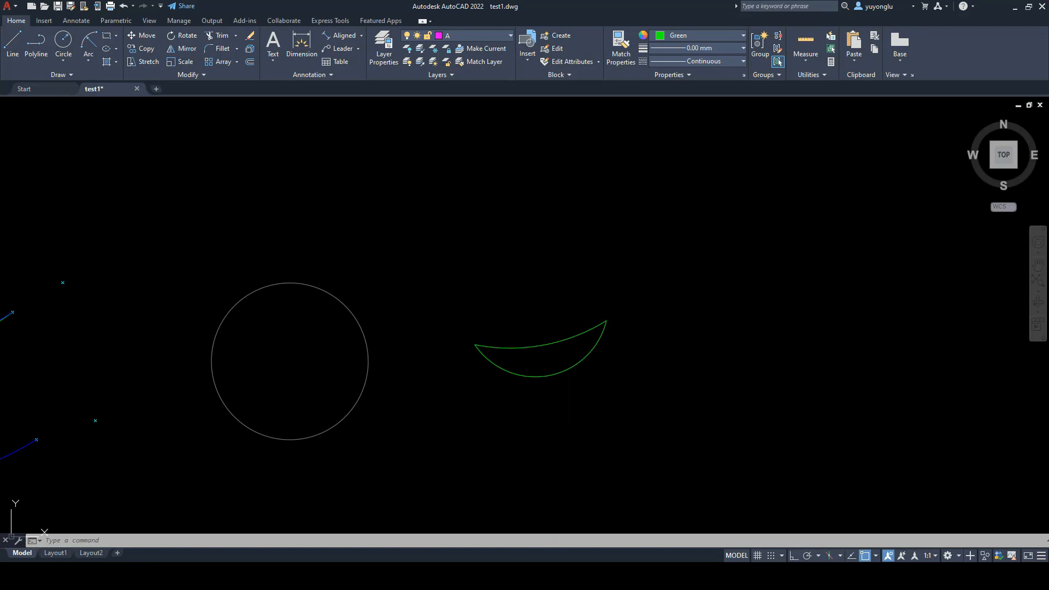
Step: Draw a Center, Start, End arc centered on the circle's center, from its south quadrant counterclockwise to just short of its east side
{"action": "left_click", "coordinate": [93, 58]}
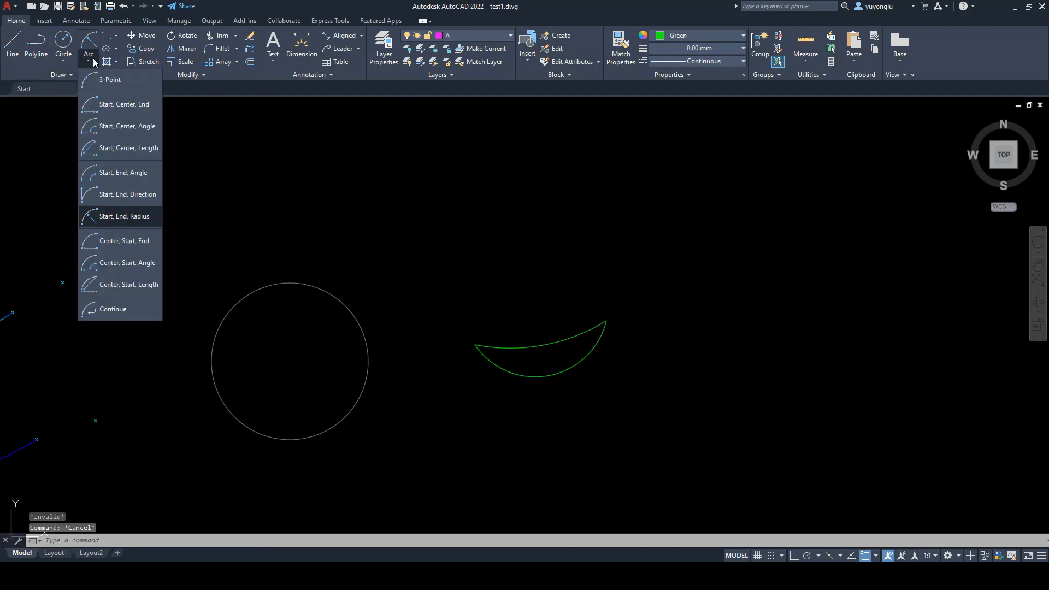
{"action": "left_click", "coordinate": [126, 247]}
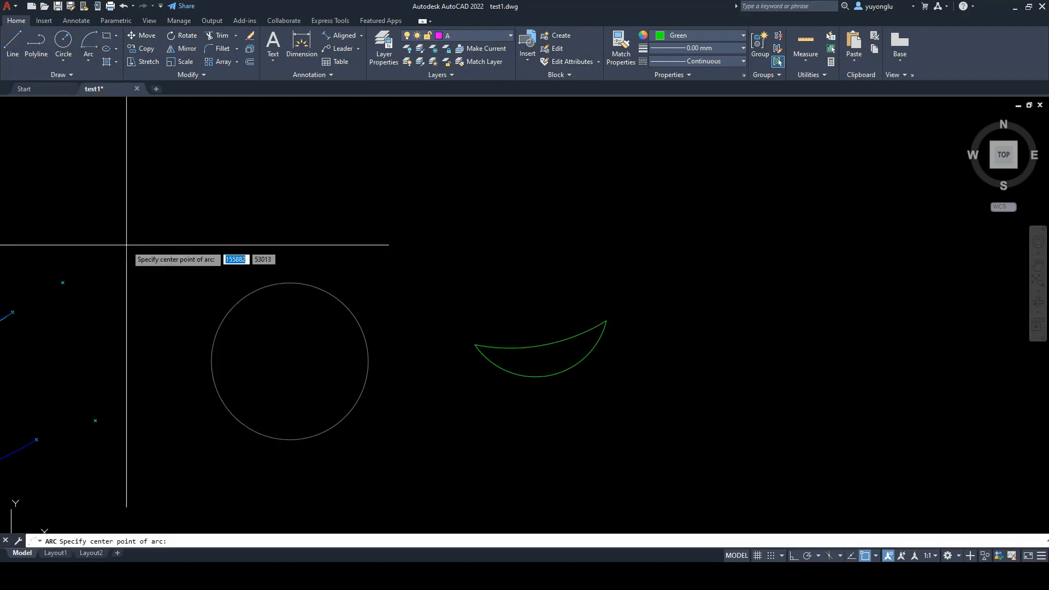
{"action": "left_click", "coordinate": [290, 361]}
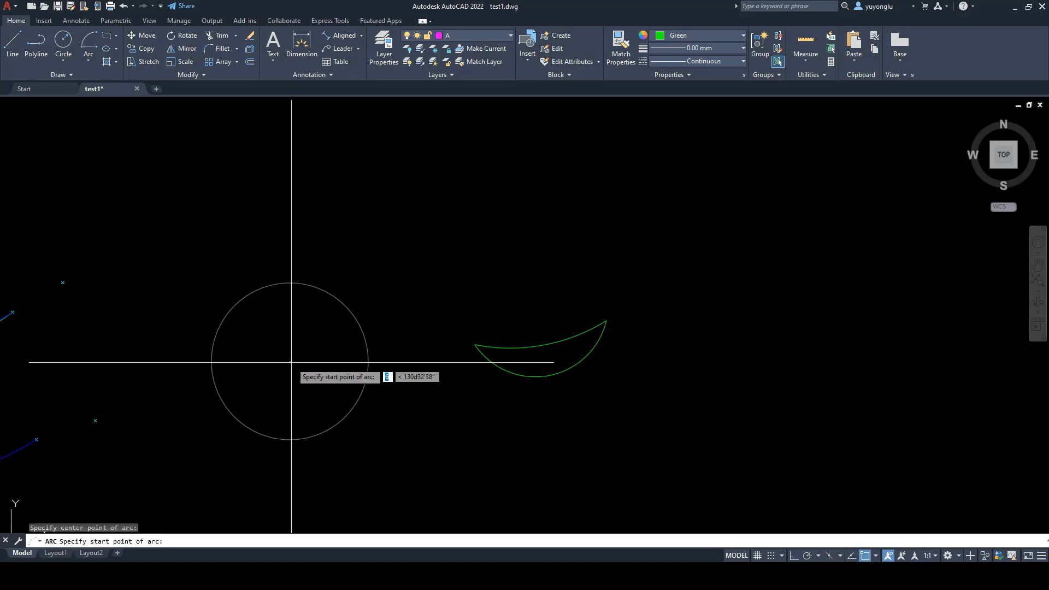
{"action": "left_click", "coordinate": [290, 438]}
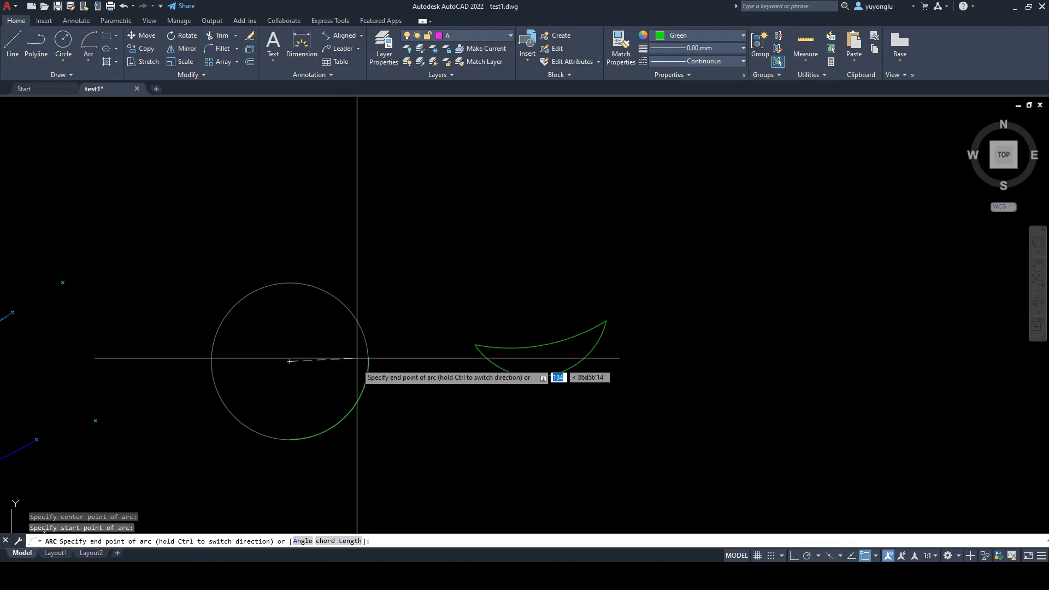
{"action": "left_click", "coordinate": [347, 376]}
{"action": "middle_click_drag", "start_coordinate": [360, 417], "coordinate": [453, 435]}
{"action": "left_click", "coordinate": [406, 424]}
{"action": "key", "text": "Escape"}
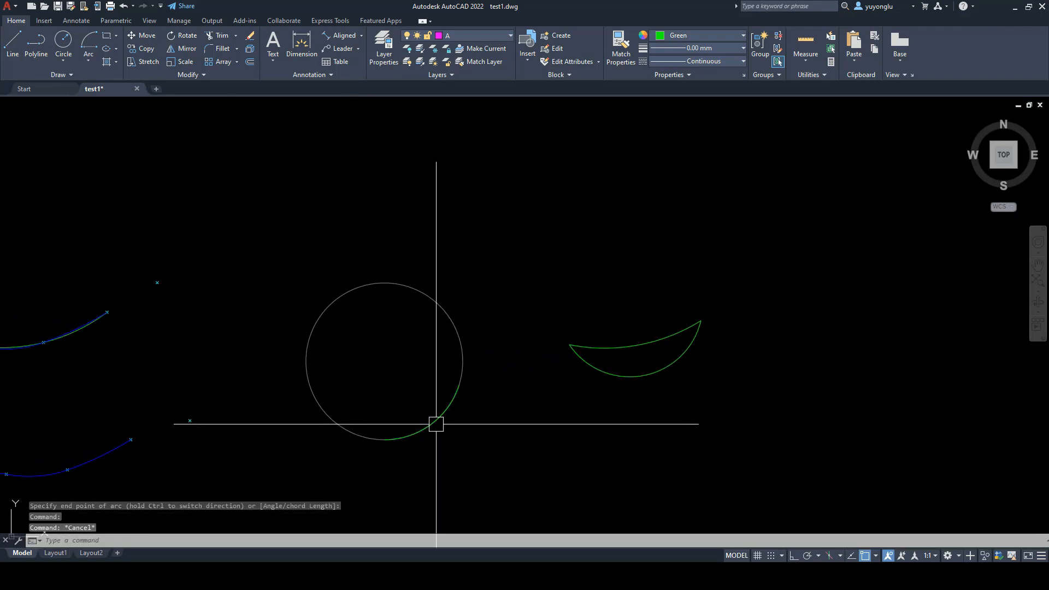
{"action": "left_click", "coordinate": [435, 424]}
{"action": "key", "text": "Escape"}
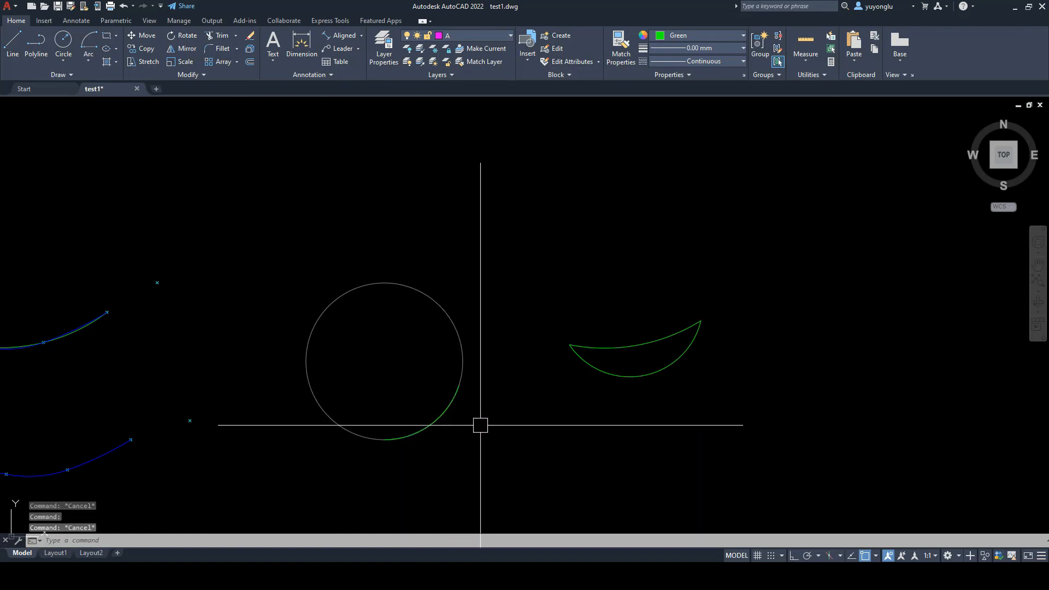
Step: Draw a Center, Start, Angle arc centered on the circle's center, starting just west of its north quadrant, with an included angle of 30 degrees
{"action": "left_click", "coordinate": [92, 63]}
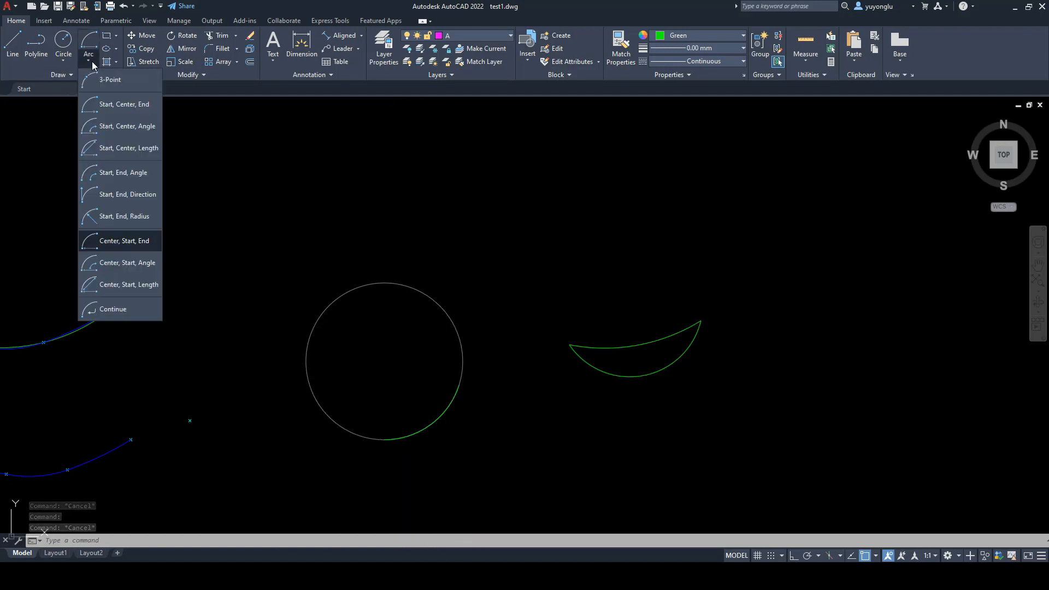
{"action": "left_click", "coordinate": [136, 270]}
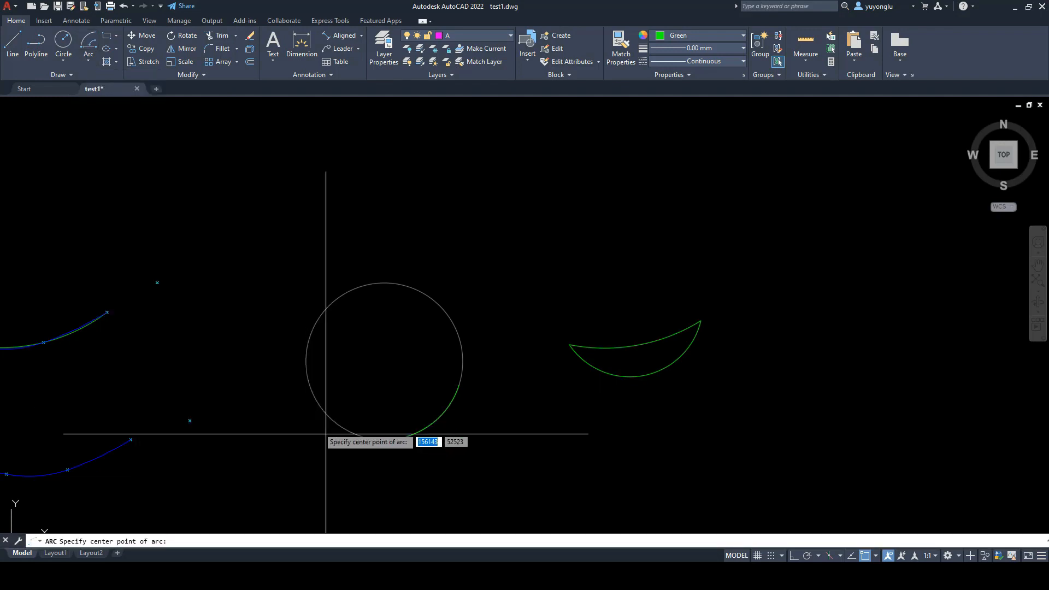
{"action": "left_click", "coordinate": [385, 361]}
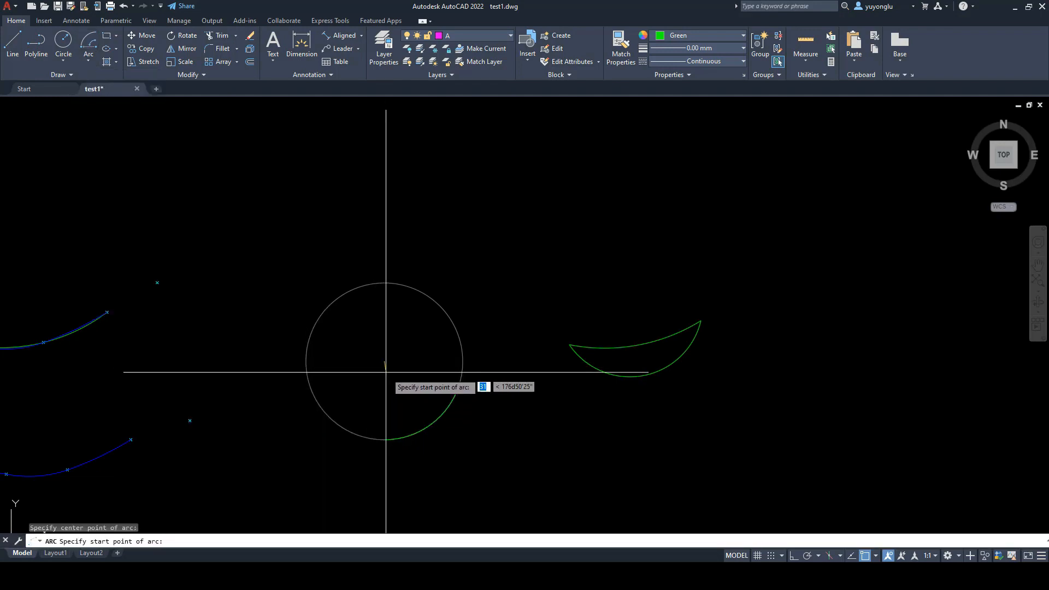
{"action": "left_click", "coordinate": [362, 285]}
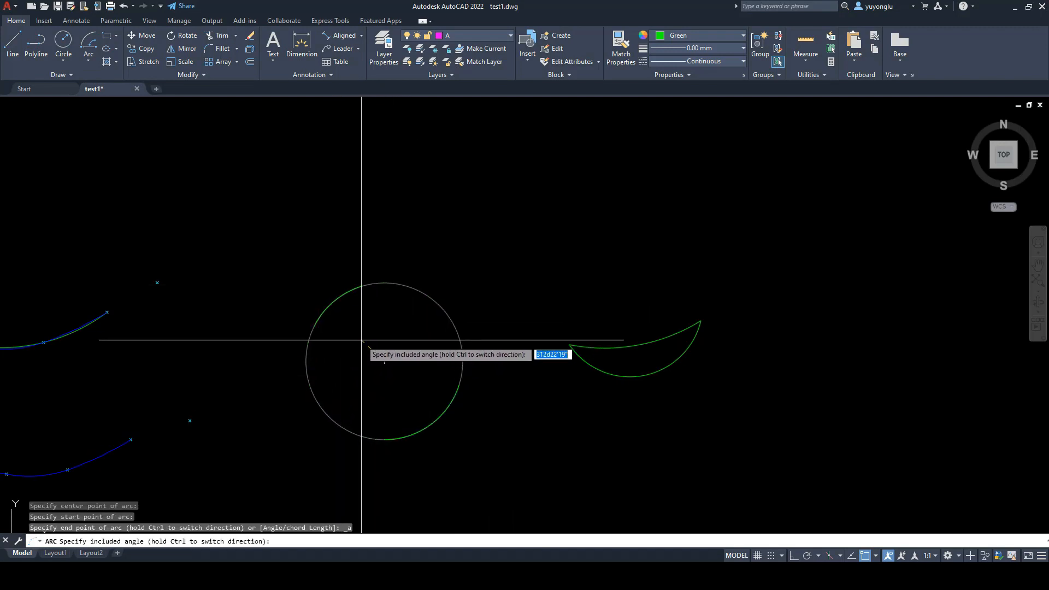
{"action": "key", "text": "Return"}
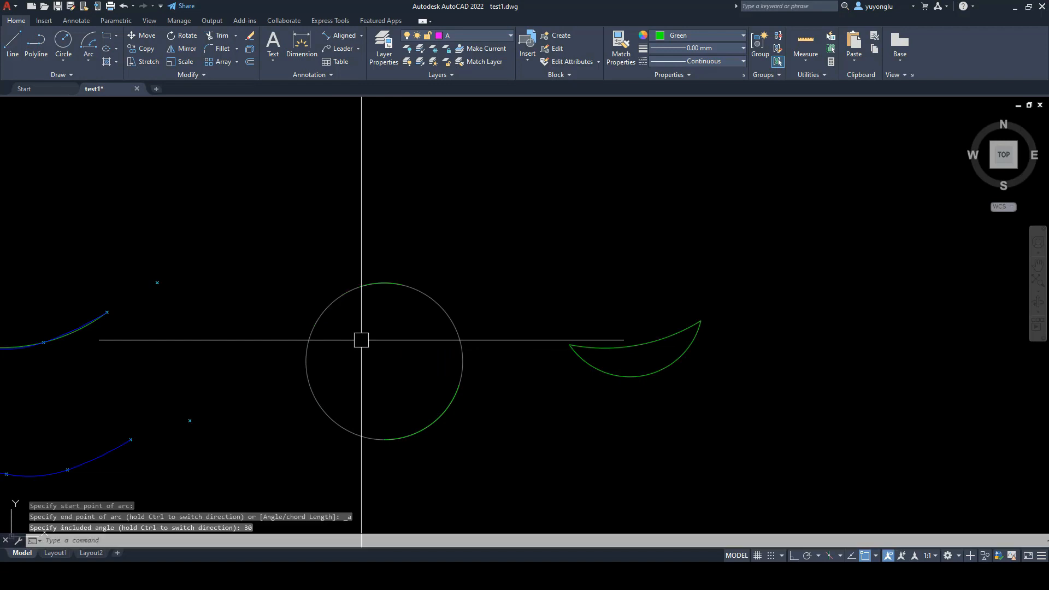
{"action": "left_click", "coordinate": [376, 283]}
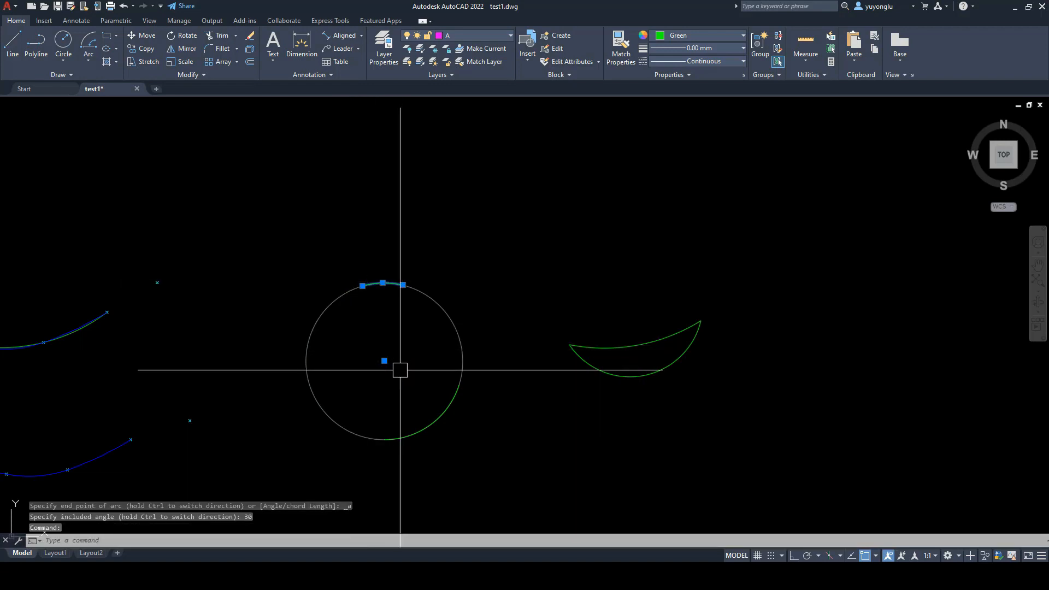
{"action": "key", "text": "Escape"}
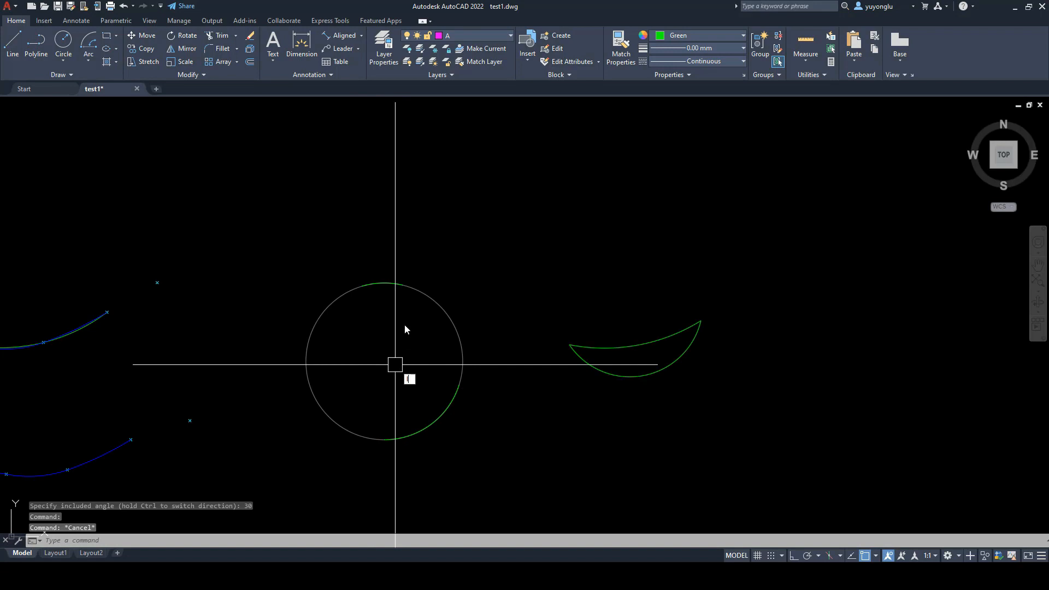
Step: Draw two connected lines from the northern arc's east end to the circle's center and on to the arc's west end
{"action": "type", "text": "l"}
{"action": "key", "text": "Return"}
{"action": "left_click", "coordinate": [403, 285]}
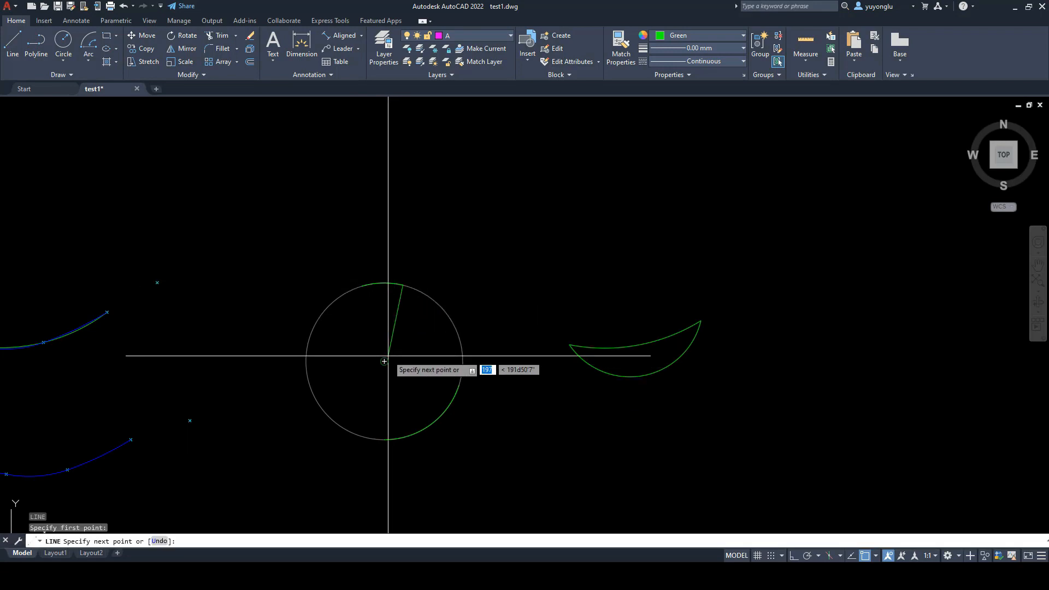
{"action": "left_click", "coordinate": [384, 362]}
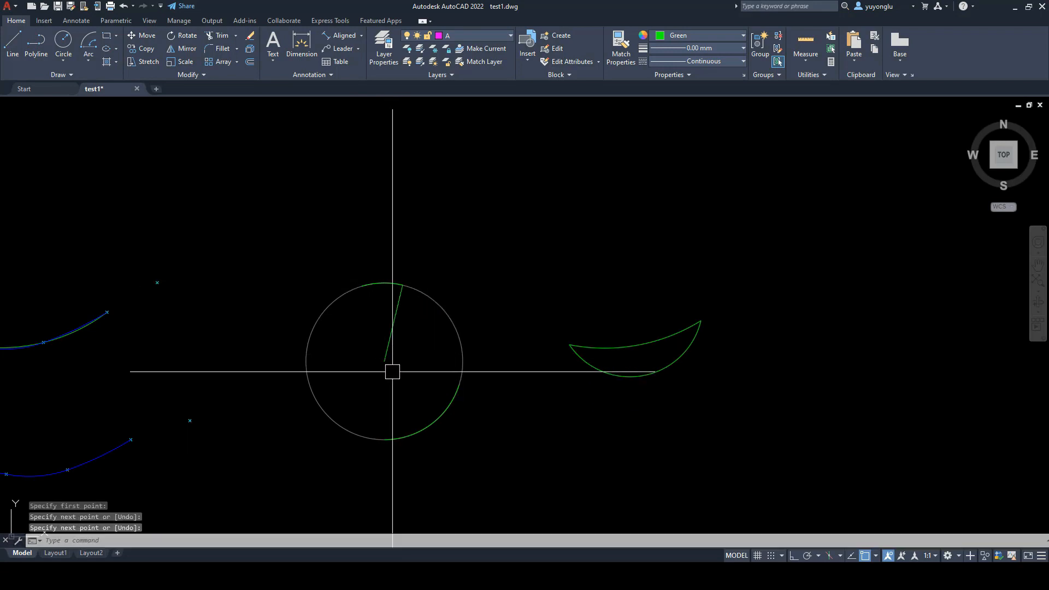
{"action": "left_click", "coordinate": [363, 285]}
{"action": "key", "text": "Return"}
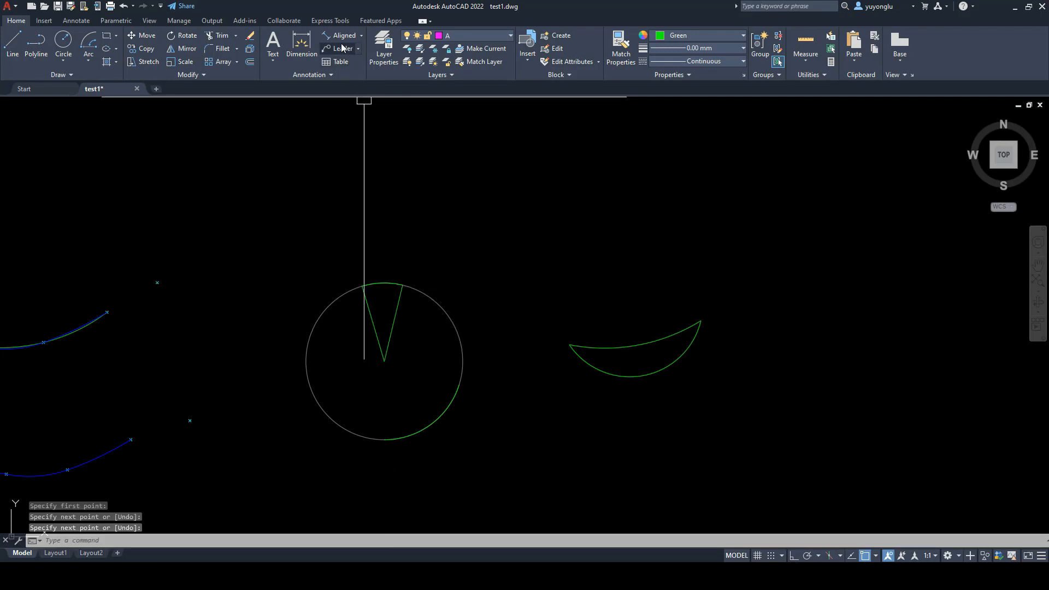
Step: Add an angular dimension between the two radial lines, placing its dimension arc inside the circle
{"action": "left_click", "coordinate": [362, 37]}
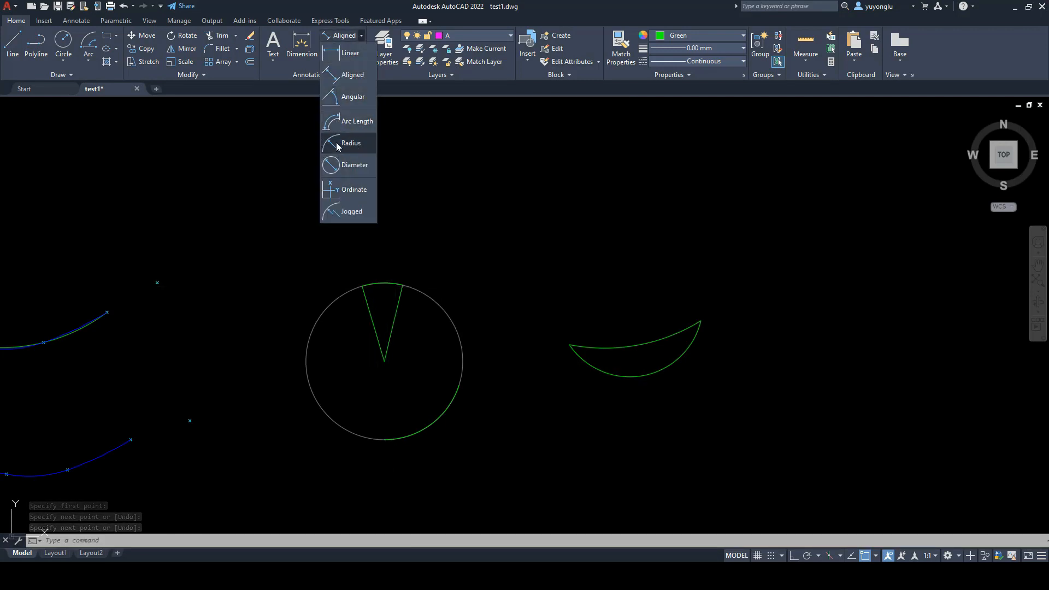
{"action": "left_click", "coordinate": [337, 107]}
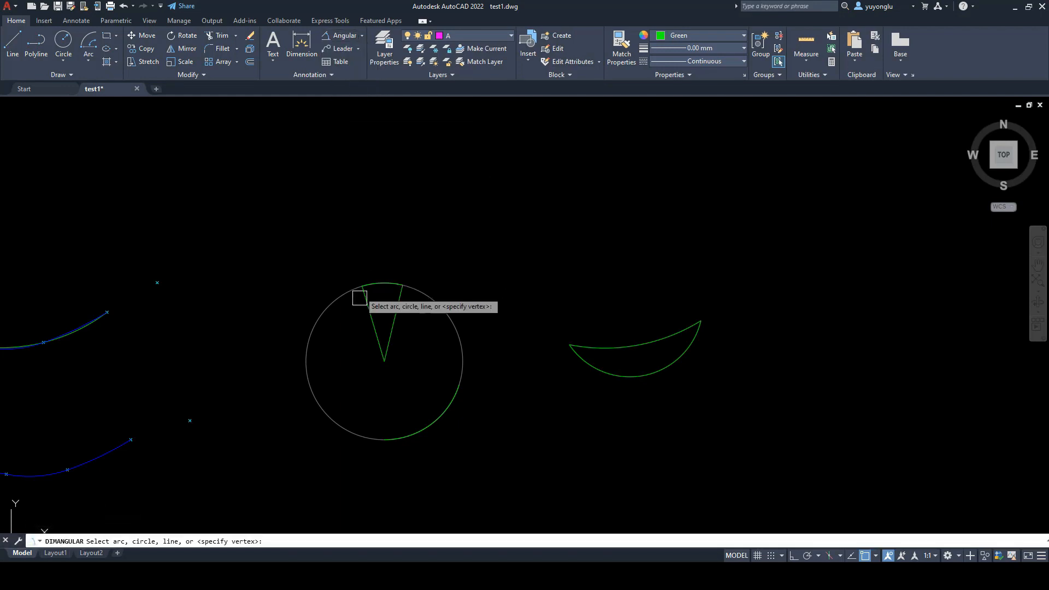
{"action": "scroll", "coordinate": [364, 306], "scroll_direction": "up", "scroll_amount": 2}
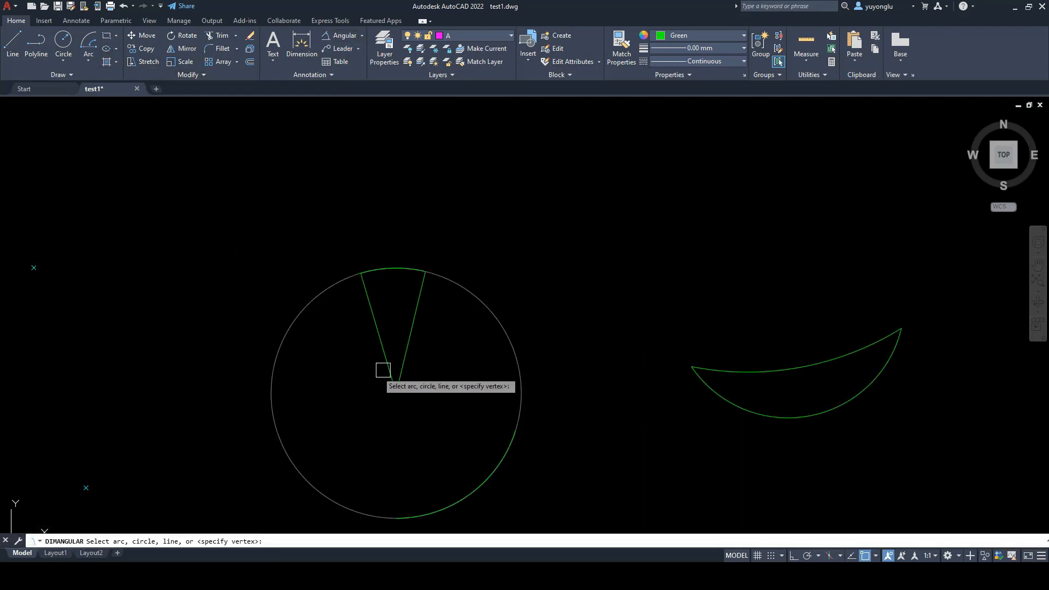
{"action": "scroll", "coordinate": [413, 353], "scroll_direction": "up", "scroll_amount": 2}
{"action": "left_click", "coordinate": [402, 350]}
{"action": "left_click", "coordinate": [365, 345]}
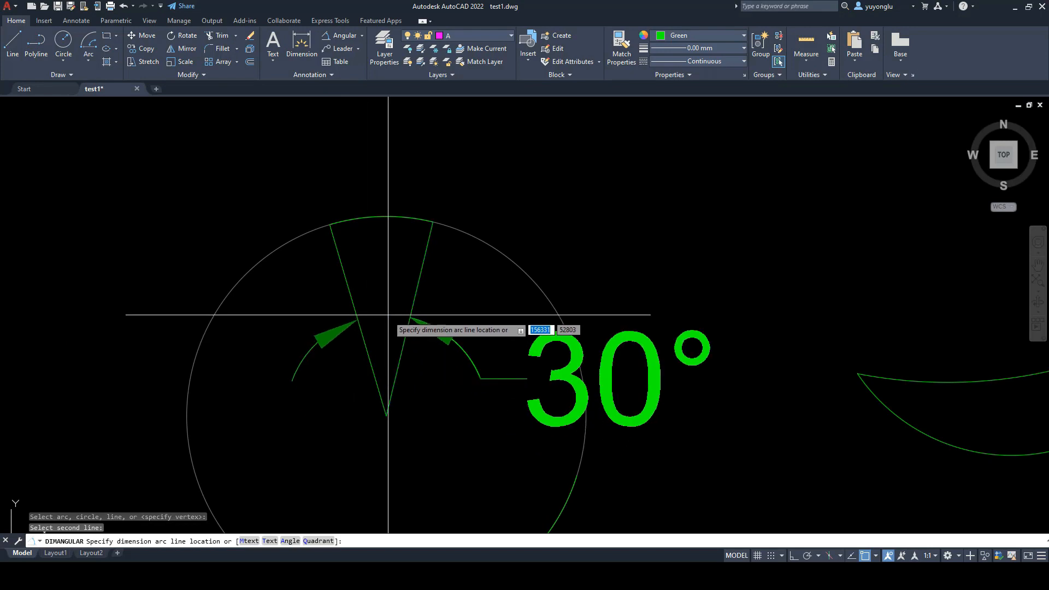
{"action": "left_click", "coordinate": [387, 316]}
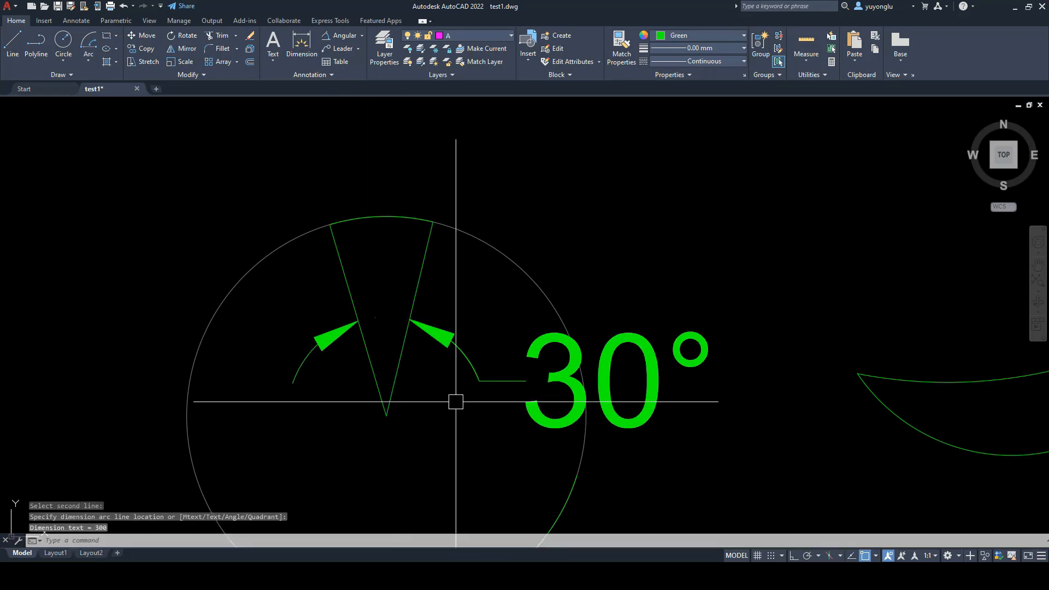
{"action": "mouse_move", "coordinate": [454, 397]}
{"action": "middle_mouse_down"}
{"action": "mouse_move", "coordinate": [451, 408]}
{"action": "mouse_move", "coordinate": [440, 356]}
{"action": "mouse_move", "coordinate": [463, 371]}
{"action": "middle_mouse_up"}
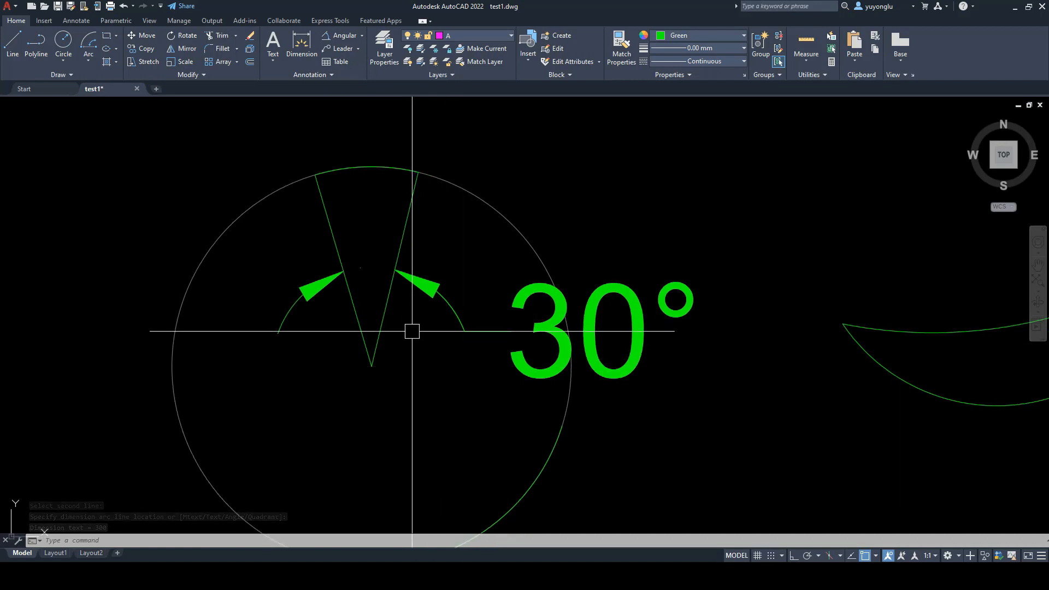
Step: Delete the angular dimension and the two radial lines inside the circle
{"action": "left_click", "coordinate": [417, 293]}
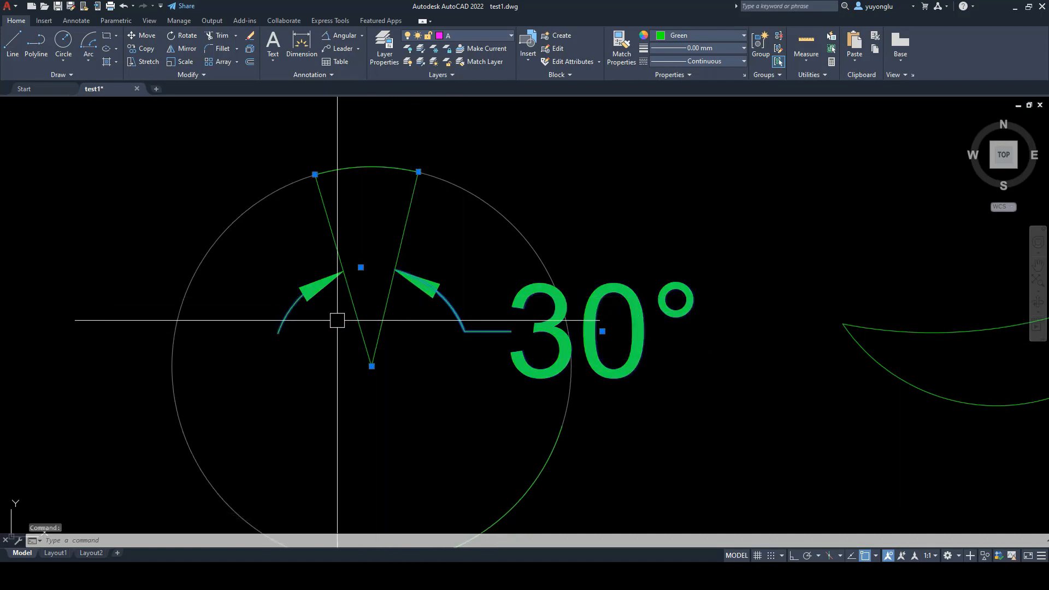
{"action": "key", "text": "Delete"}
{"action": "mouse_move", "coordinate": [459, 353]}
{"action": "left_mouse_down"}
{"action": "mouse_move", "coordinate": [408, 373]}
{"action": "mouse_move", "coordinate": [350, 306]}
{"action": "left_mouse_up"}
{"action": "key", "text": "Delete"}
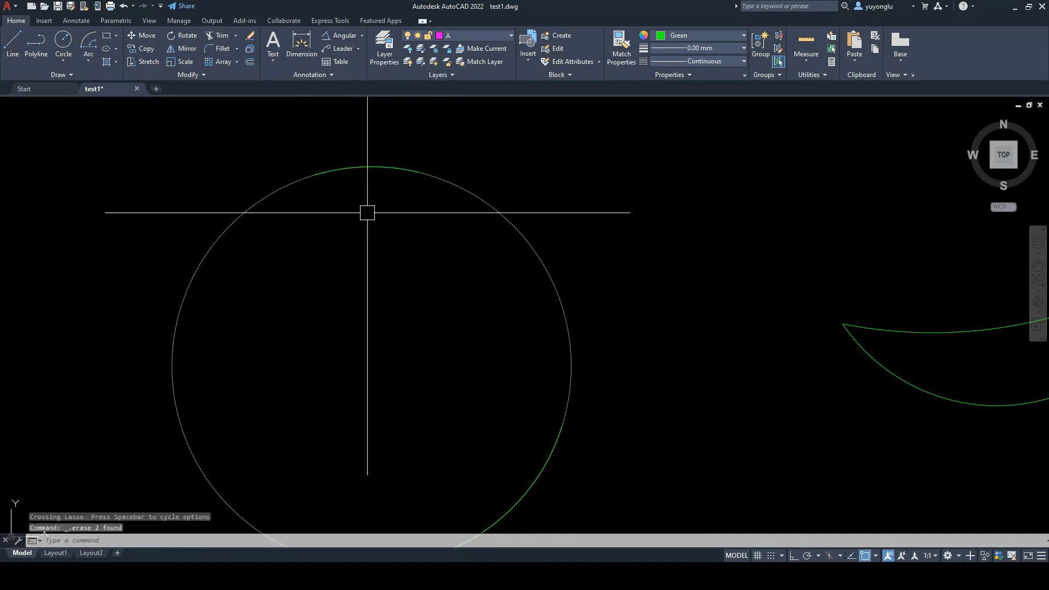
Step: Delete the short northern arc and the southeast arc, keeping the gray circle
{"action": "left_click", "coordinate": [373, 169]}
{"action": "scroll", "coordinate": [382, 208], "scroll_direction": "down", "scroll_amount": 4}
{"action": "key", "text": "Delete"}
{"action": "left_click", "coordinate": [428, 330]}
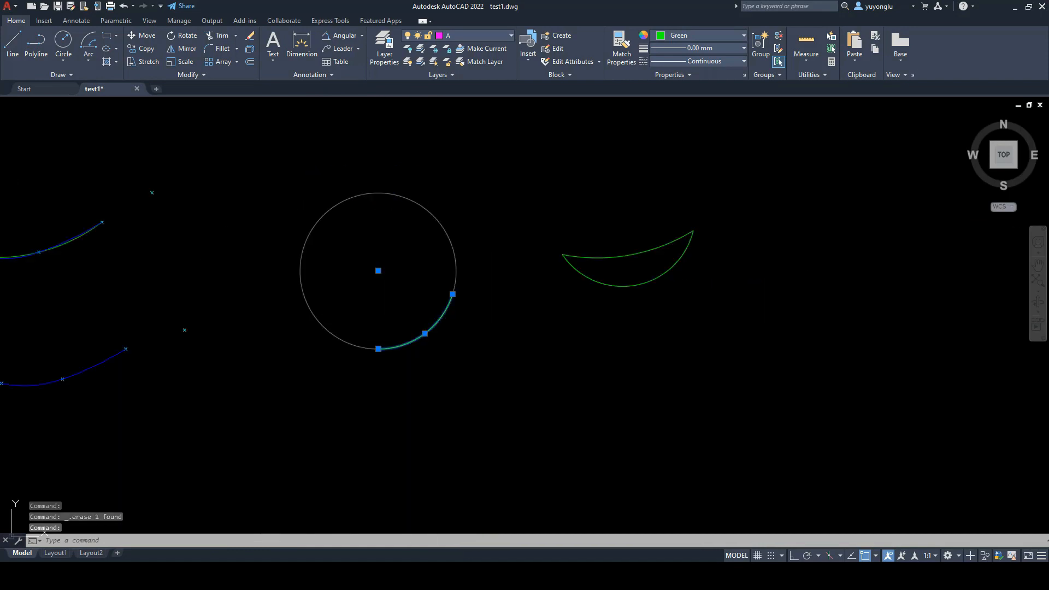
{"action": "key", "text": "Delete"}
{"action": "middle_click_drag", "start_coordinate": [392, 286], "coordinate": [420, 326]}
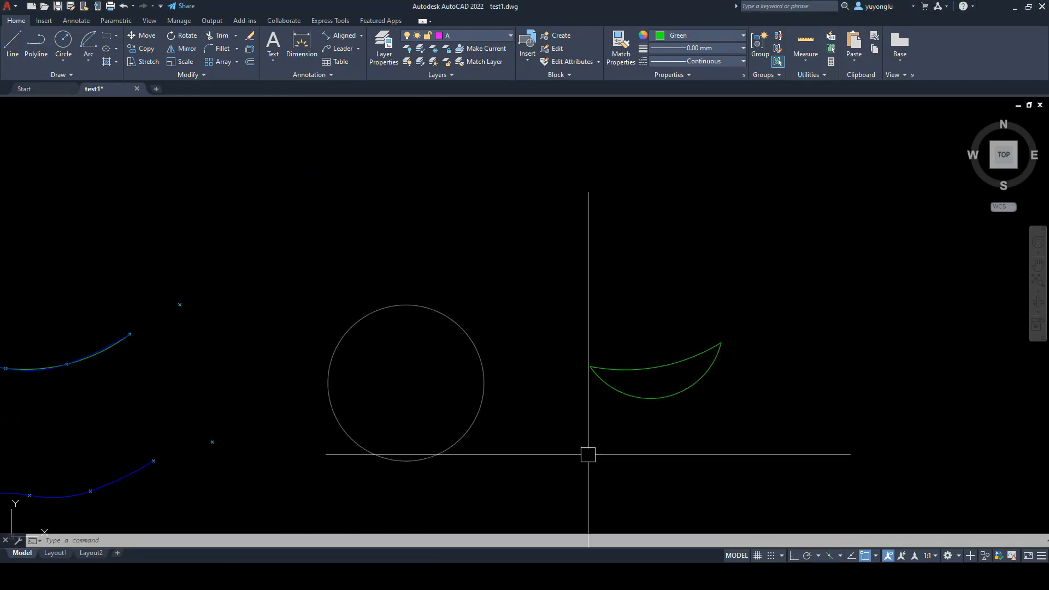
Step: Draw a Center, Start, Length arc centered on the circle's center, starting just below its east side, with a chord length of 300
{"action": "left_click", "coordinate": [85, 65]}
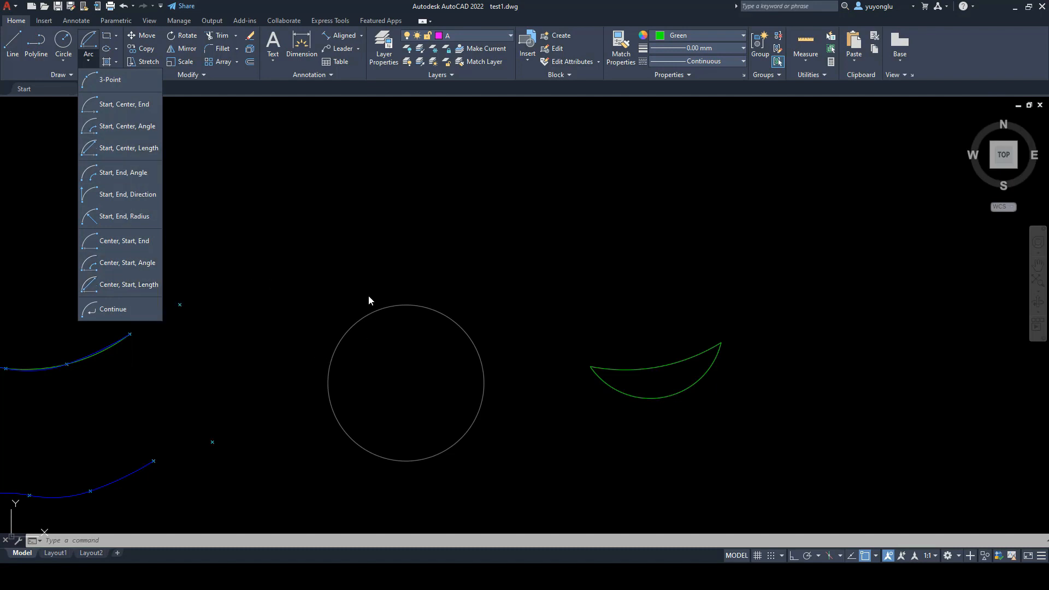
{"action": "left_click", "coordinate": [131, 283]}
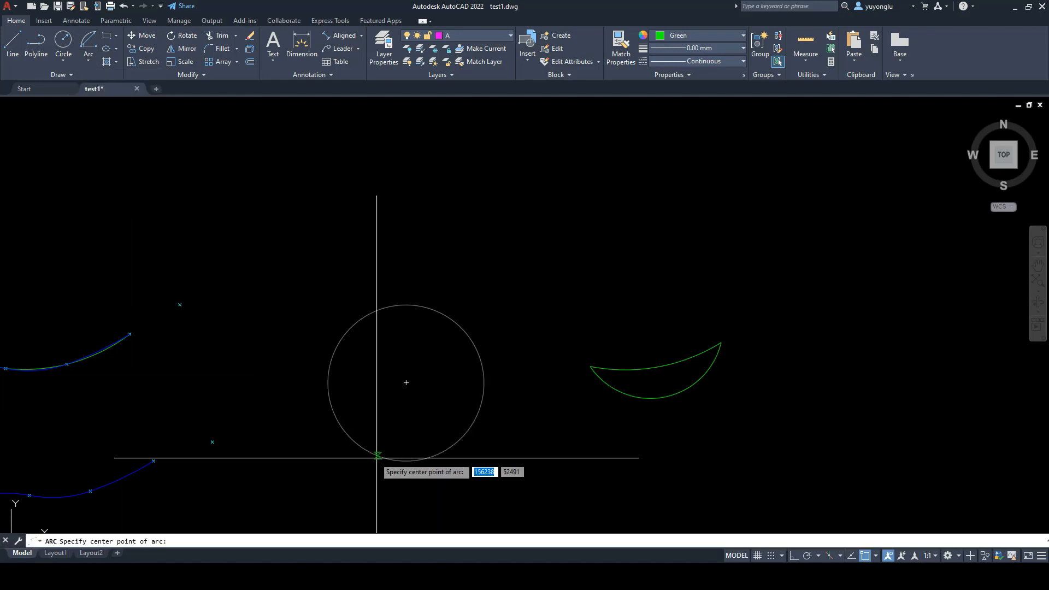
{"action": "left_click", "coordinate": [407, 383]}
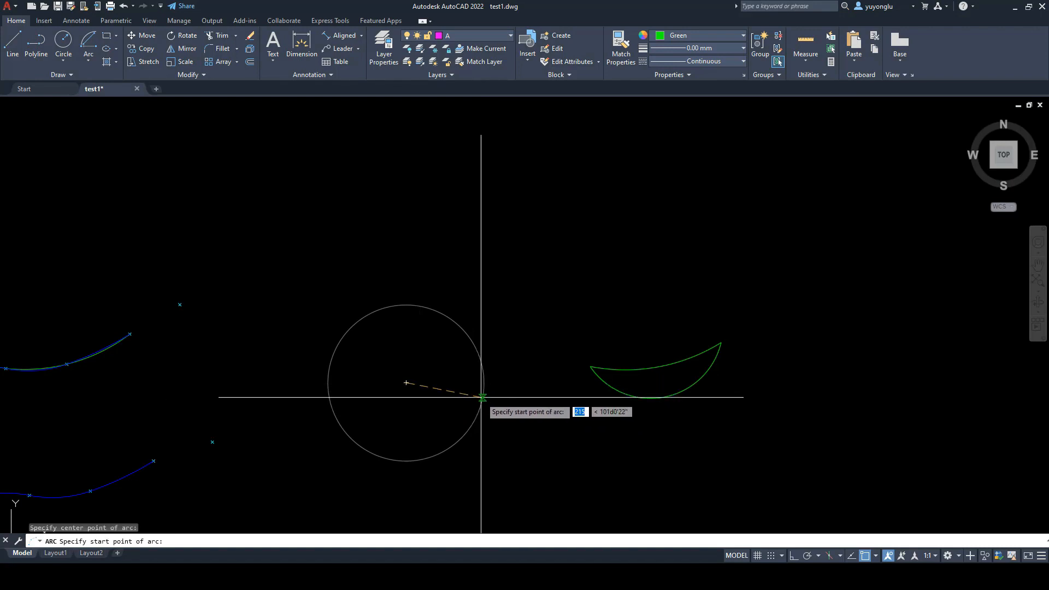
{"action": "left_click", "coordinate": [481, 397]}
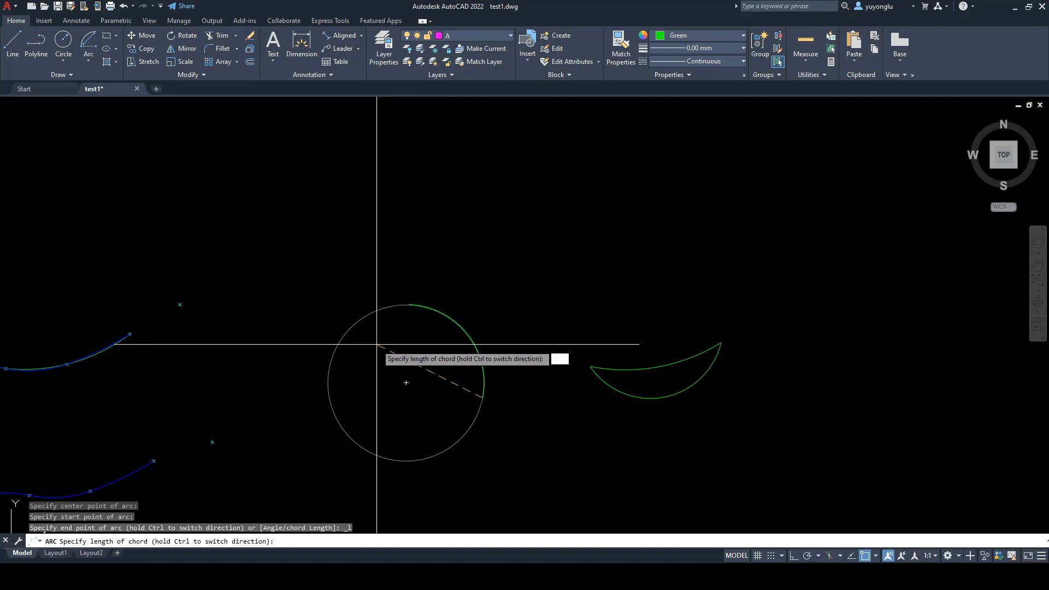
{"action": "key", "text": "Return"}
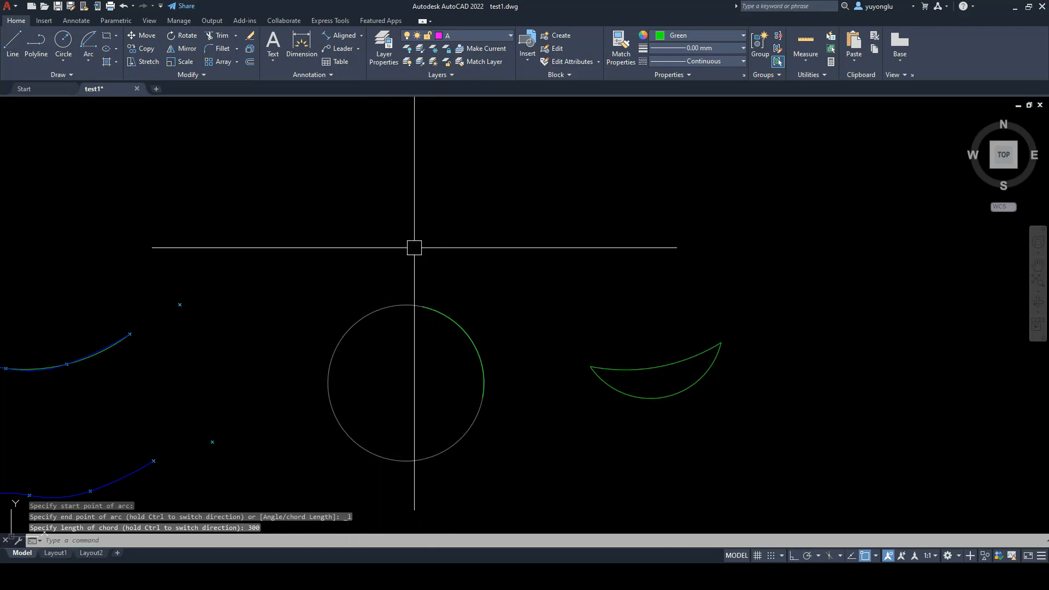
Step: Add an aligned dimension between the two ends of the new arc, placing it outside the circle to the northeast
{"action": "left_click", "coordinate": [340, 36]}
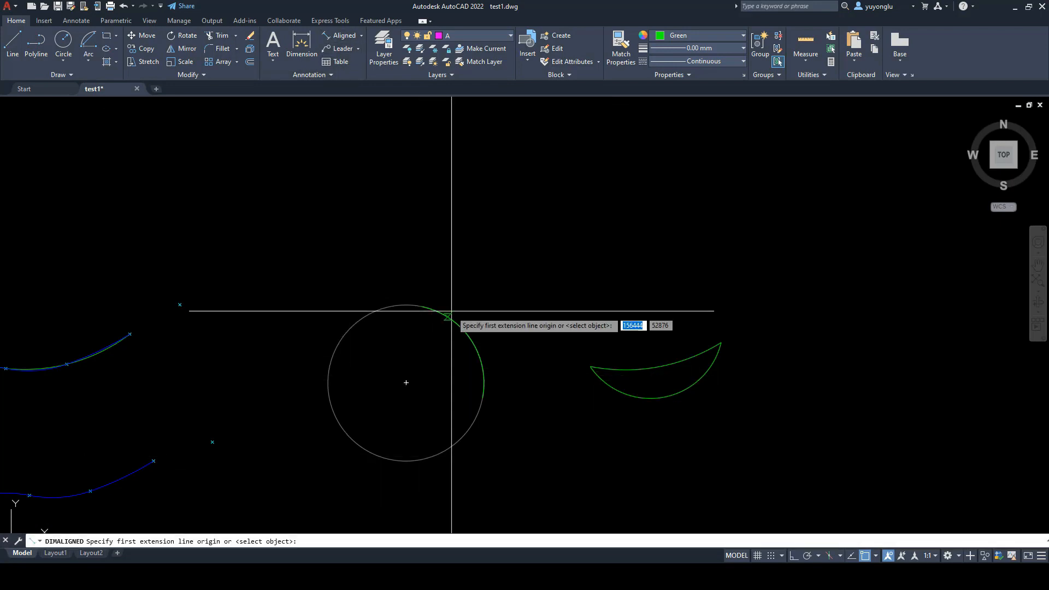
{"action": "left_click", "coordinate": [423, 308]}
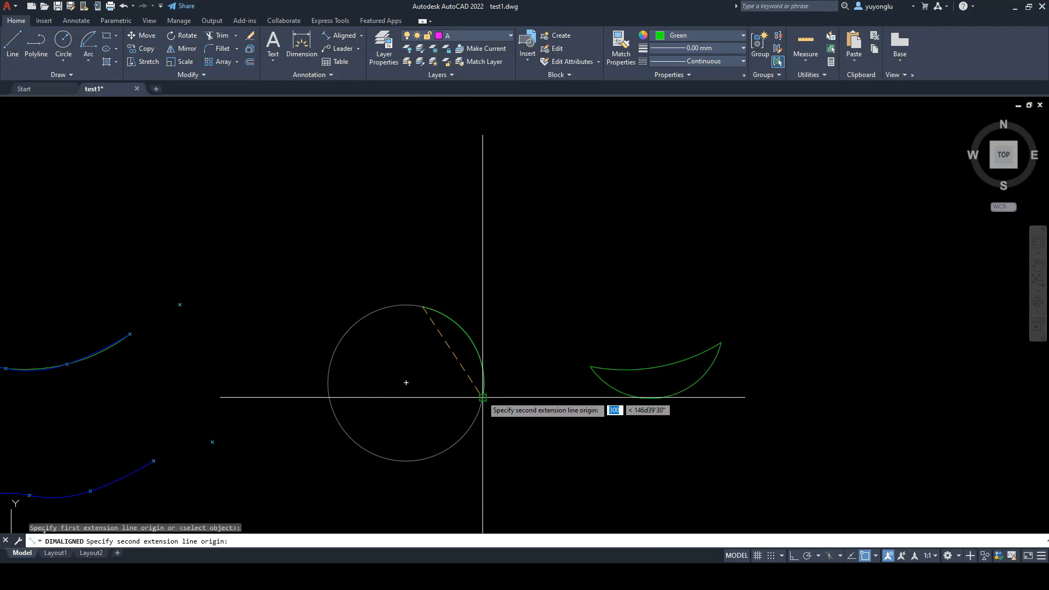
{"action": "left_click", "coordinate": [482, 398]}
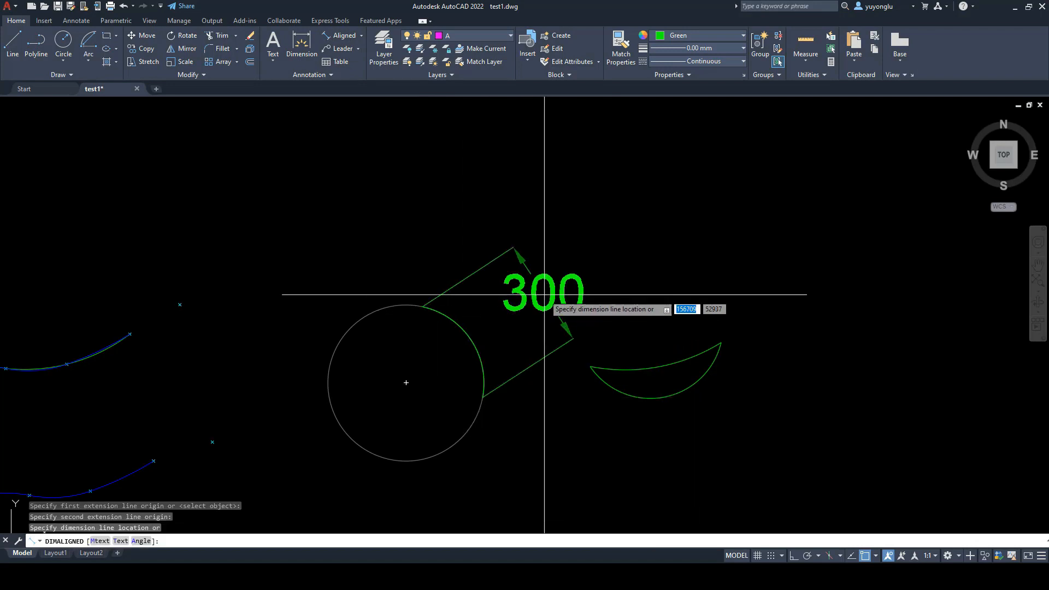
{"action": "left_click", "coordinate": [486, 326]}
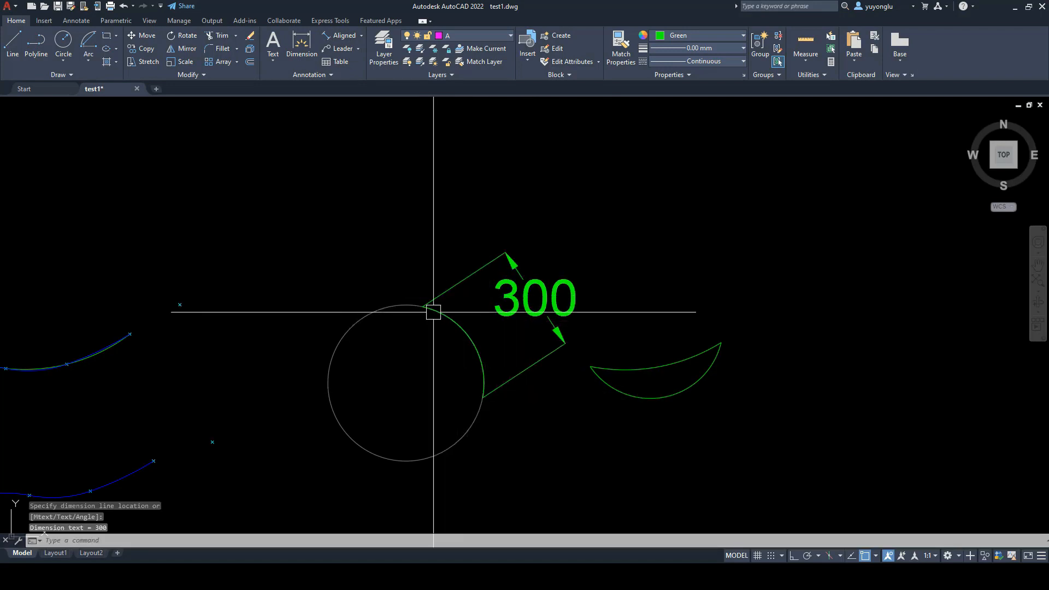
Step: Delete the aligned dimension across the arc's chord
{"action": "left_click", "coordinate": [528, 371]}
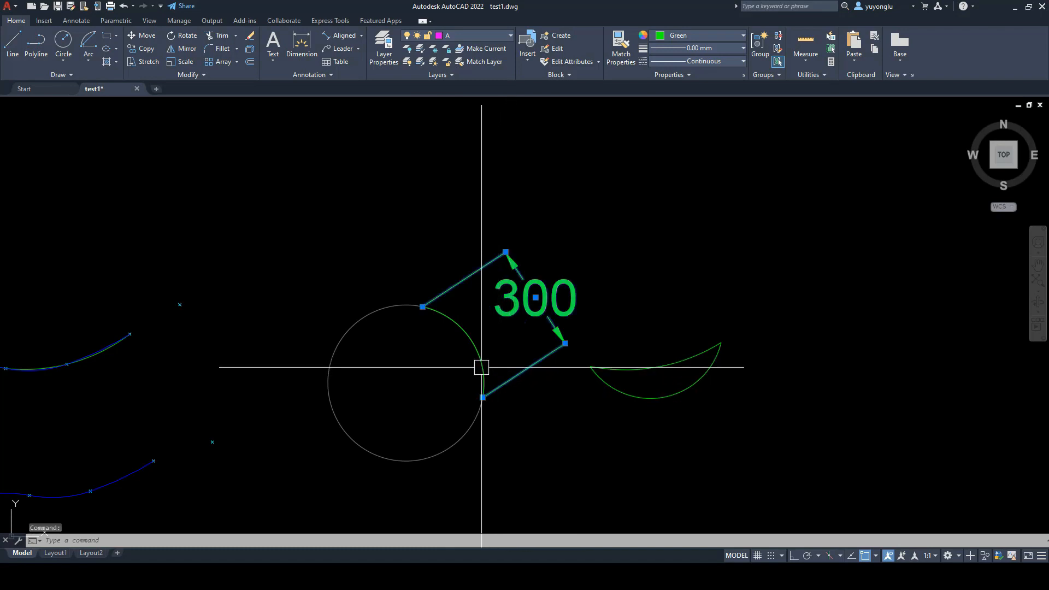
{"action": "key", "text": "Escape"}
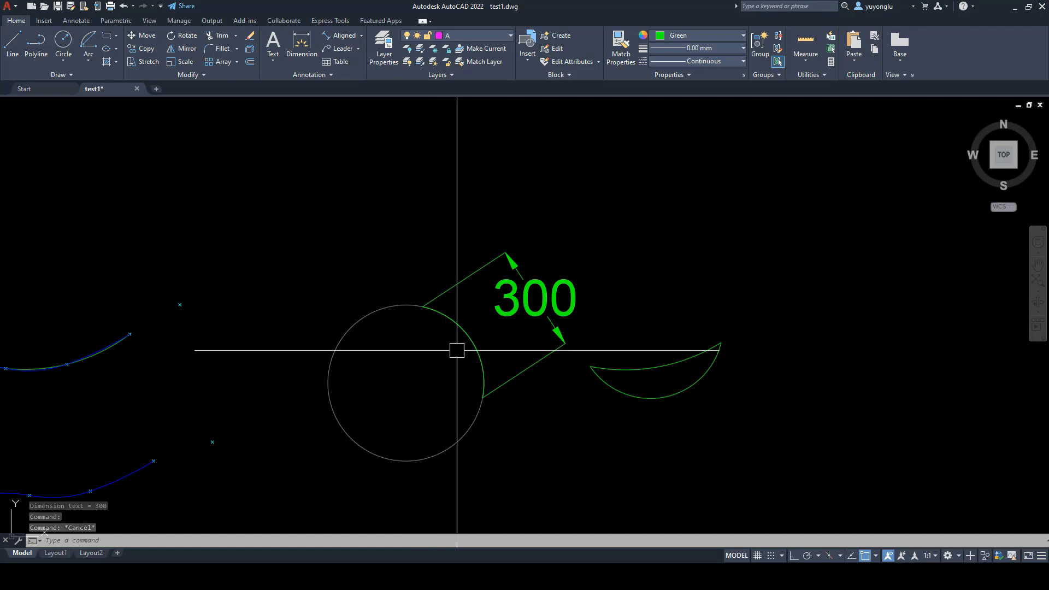
{"action": "left_click", "coordinate": [519, 375]}
{"action": "key", "text": "Delete"}
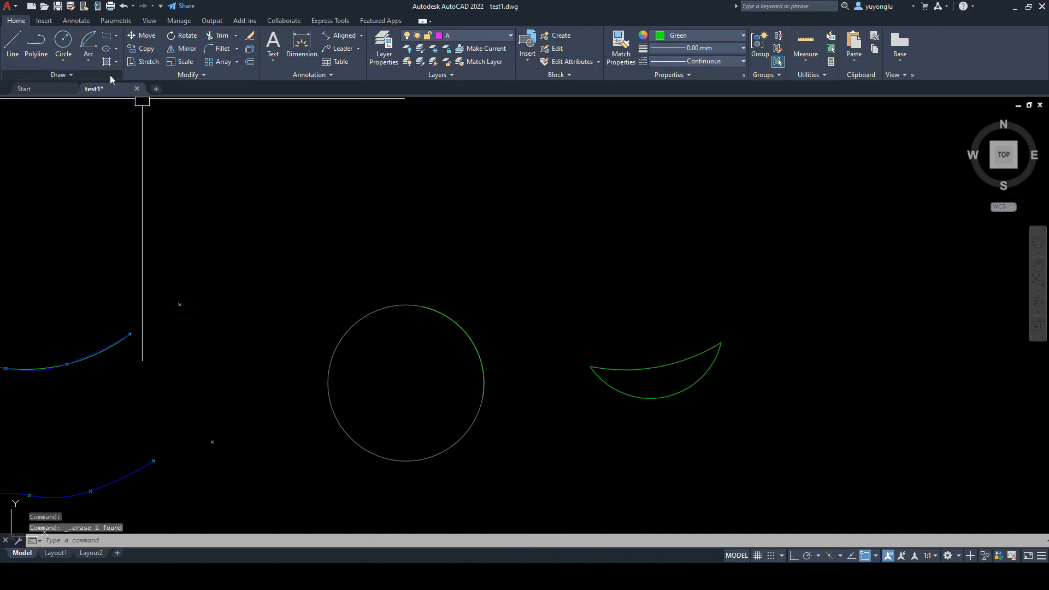
Step: Draw a Continue arc from the northern end of the chord-length arc to a point northwest of the circle
{"action": "left_click", "coordinate": [89, 60]}
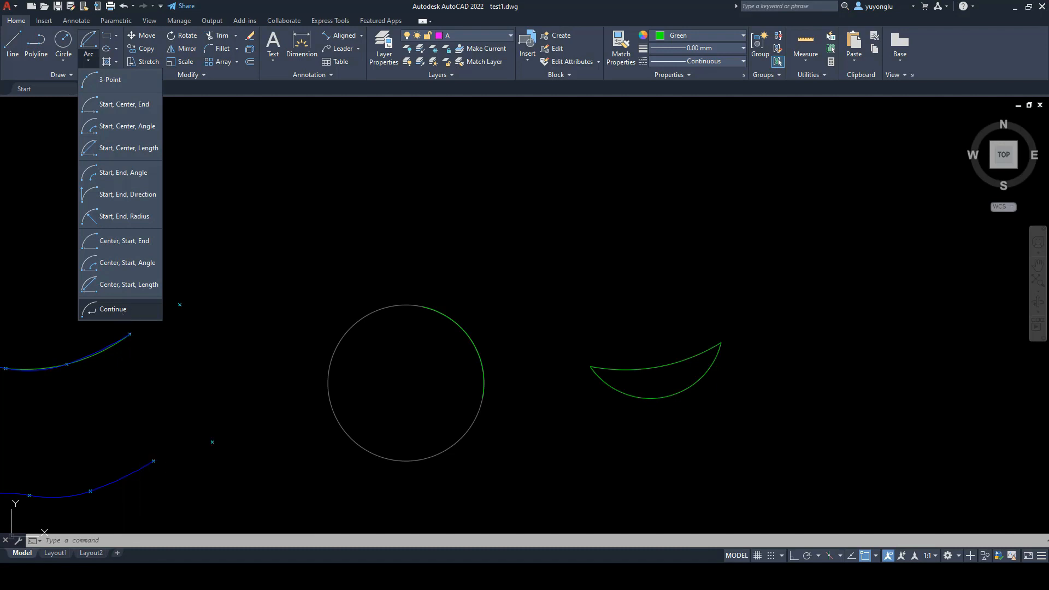
{"action": "left_click", "coordinate": [121, 315]}
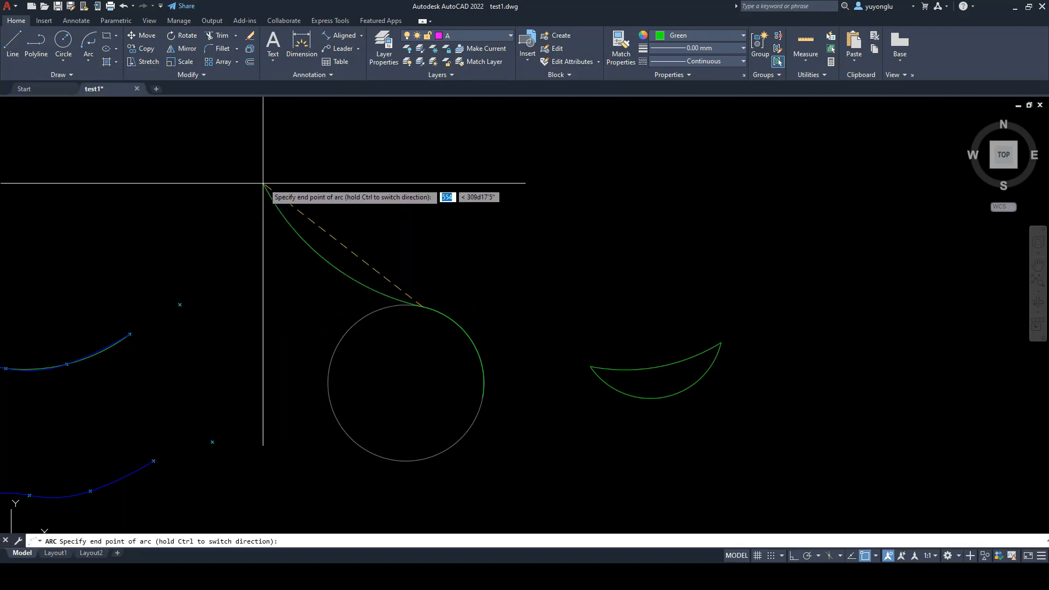
{"action": "left_click", "coordinate": [277, 208]}
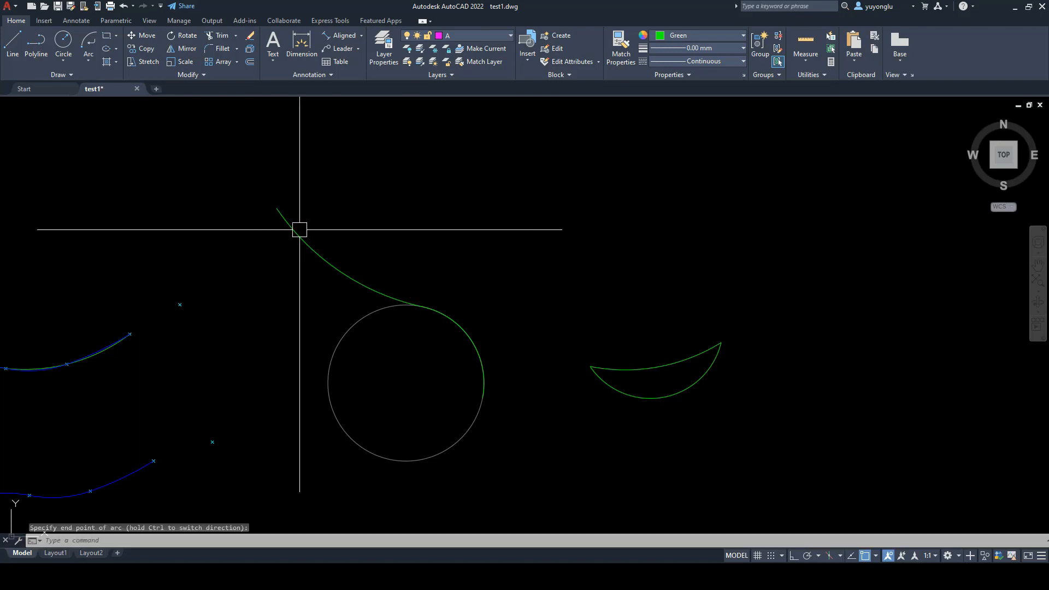
Step: Draw three more tangent arcs, each continuing from the previous arc's end, in a winding chain toward the east above the circle
{"action": "key", "text": "Return"}
{"action": "key", "text": "Return"}
{"action": "middle_click_drag", "start_coordinate": [457, 229], "coordinate": [375, 320]}
{"action": "key", "text": "Return"}
{"action": "key", "text": "Return"}
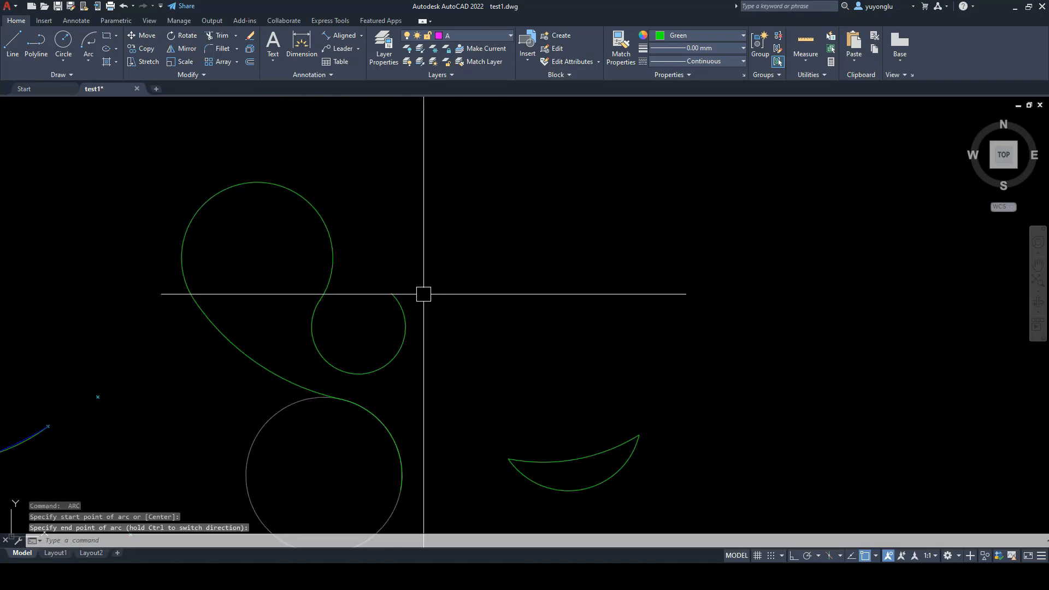
{"action": "left_click", "coordinate": [473, 254]}
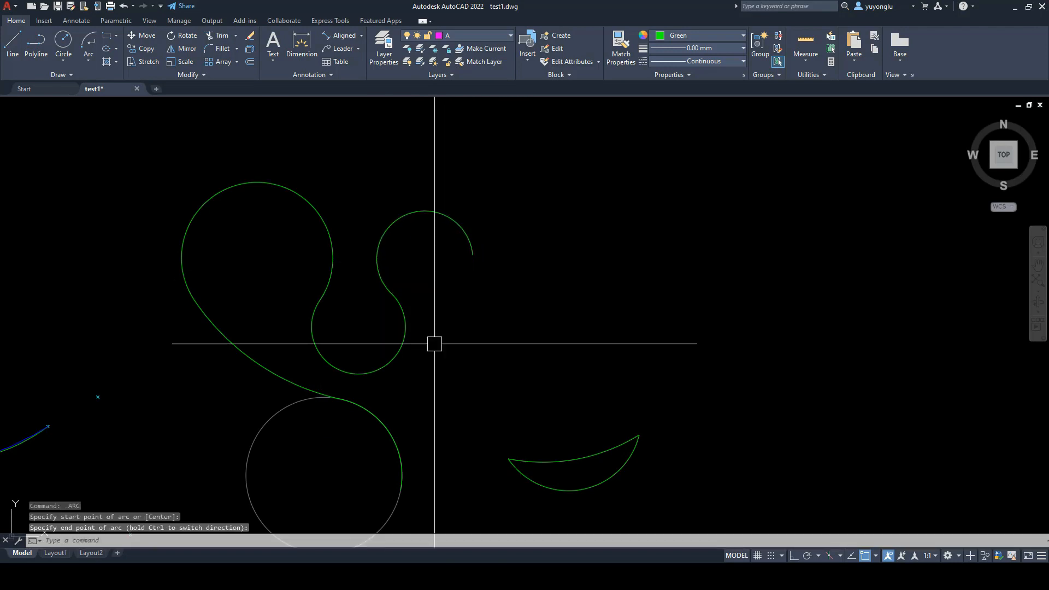
Step: Delete the four chained tangent arcs above the circle
{"action": "scroll", "coordinate": [454, 312], "scroll_direction": "down", "scroll_amount": 4}
{"action": "left_click_drag", "start_coordinate": [465, 306], "coordinate": [398, 280]}
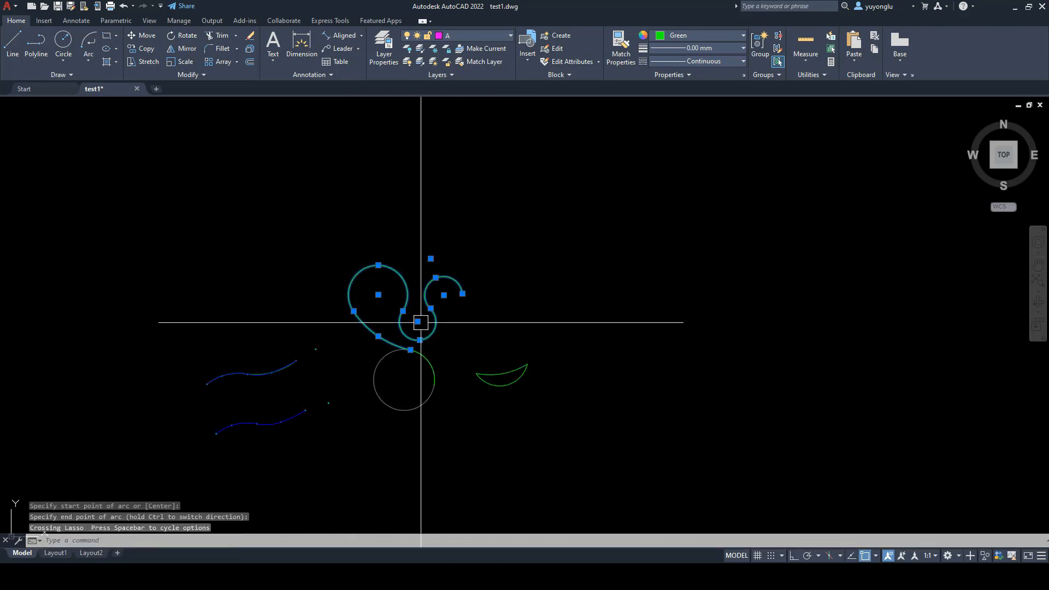
{"action": "key", "text": "Delete"}
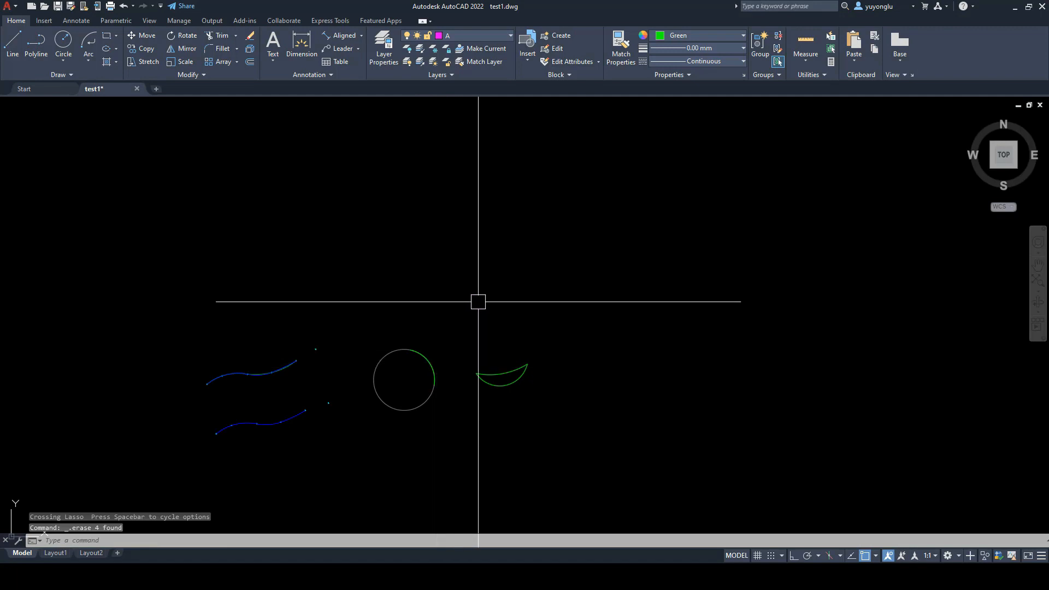
{"action": "middle_click_drag", "start_coordinate": [481, 421], "coordinate": [564, 375]}
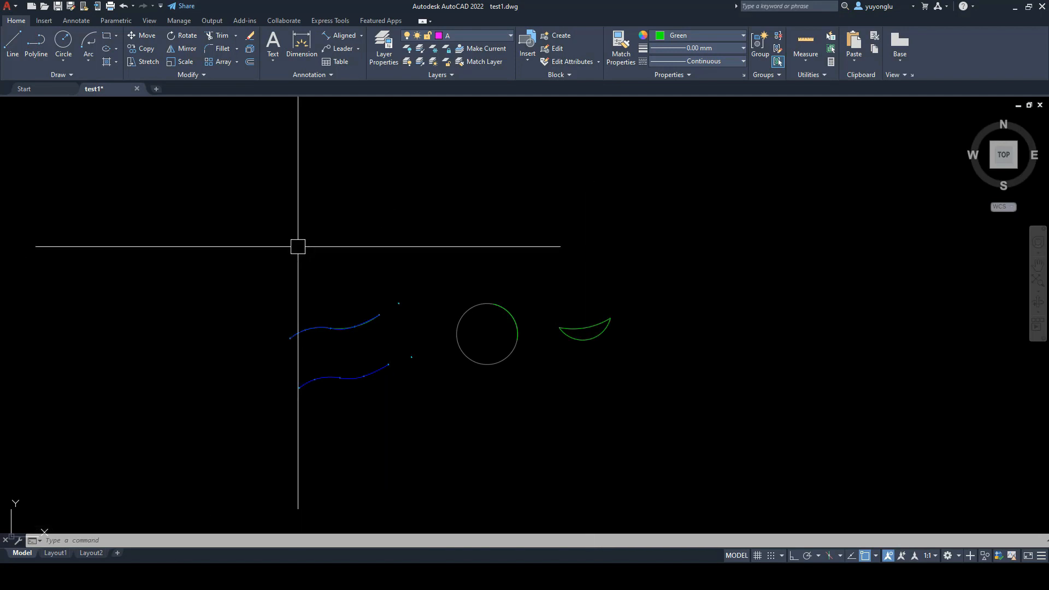
{"action": "left_click", "coordinate": [89, 61]}
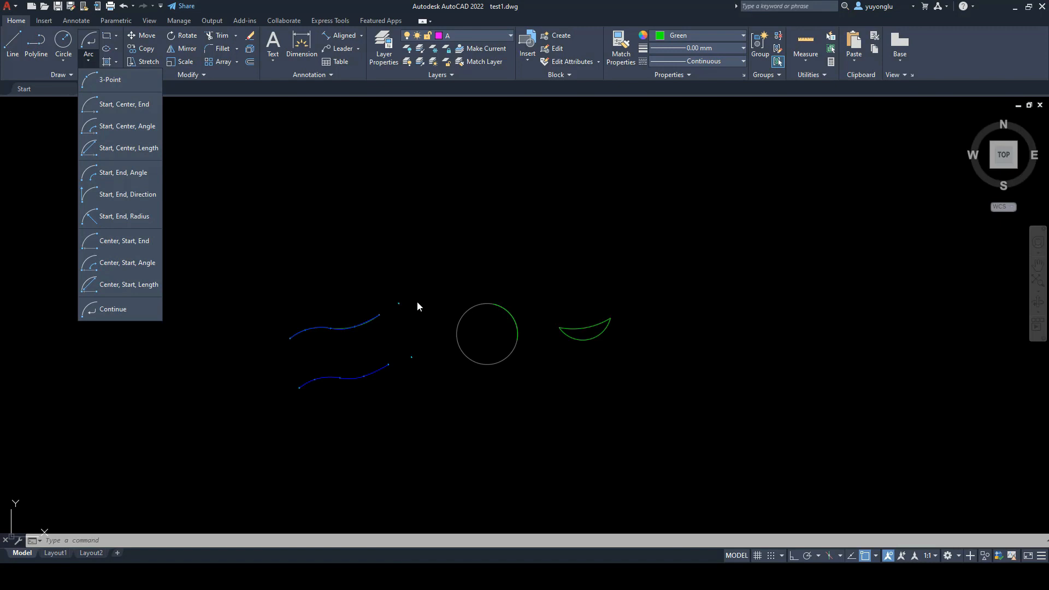
{"action": "left_click", "coordinate": [475, 252]}
{"action": "left_click", "coordinate": [92, 63]}
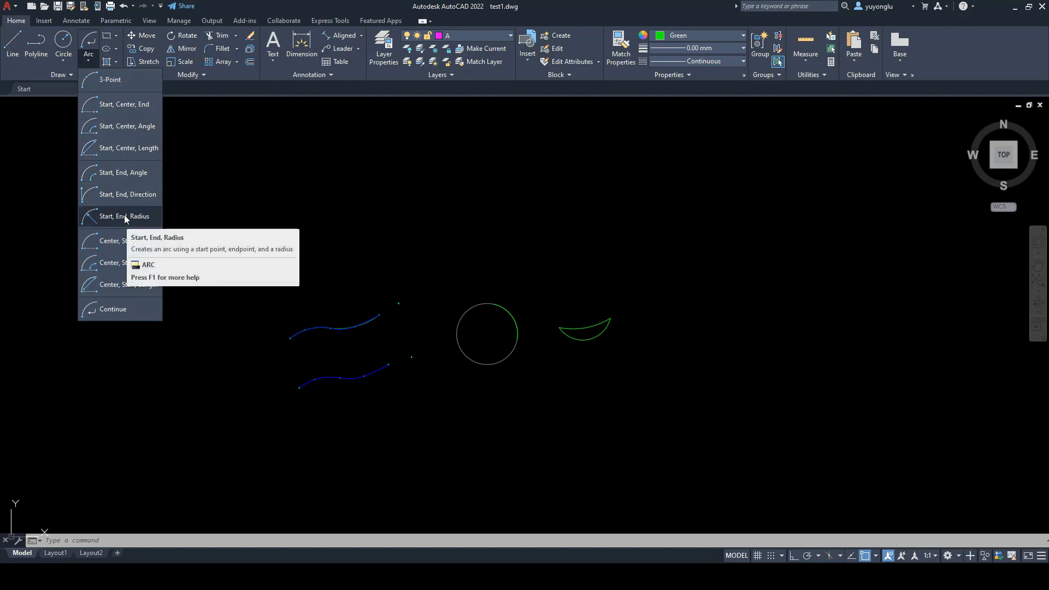
{"action": "left_click", "coordinate": [253, 239]}
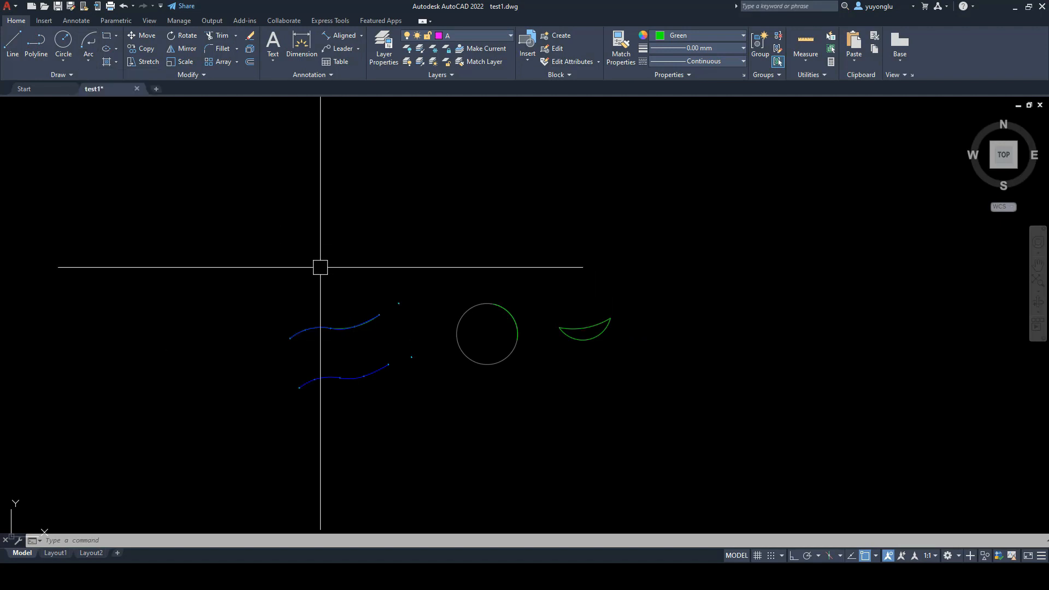